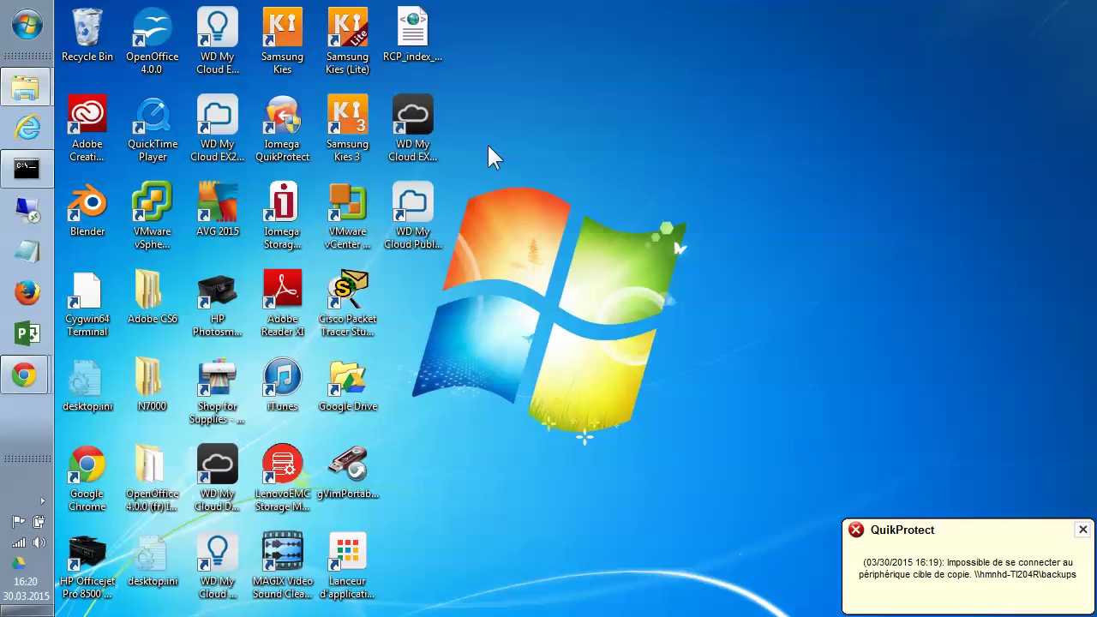
# Open Microsoft Project and create a new blank project (Nouveau Projet).
pyautogui.click(33, 341)
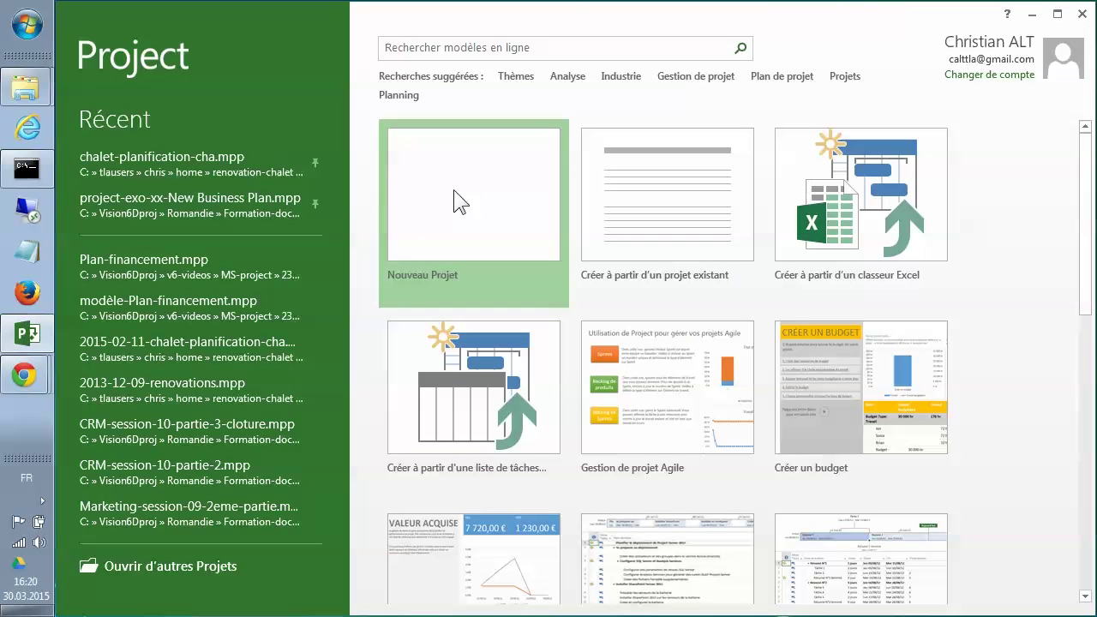
pyautogui.click(460, 215)
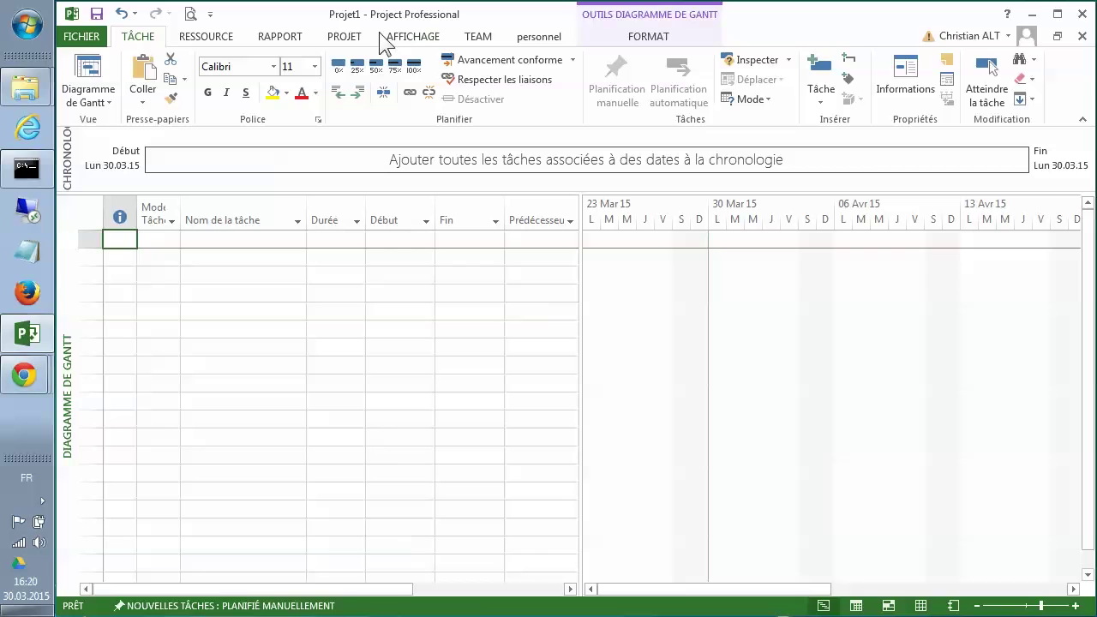
pyautogui.click(228, 44)
pyautogui.click(284, 39)
pyautogui.click(347, 39)
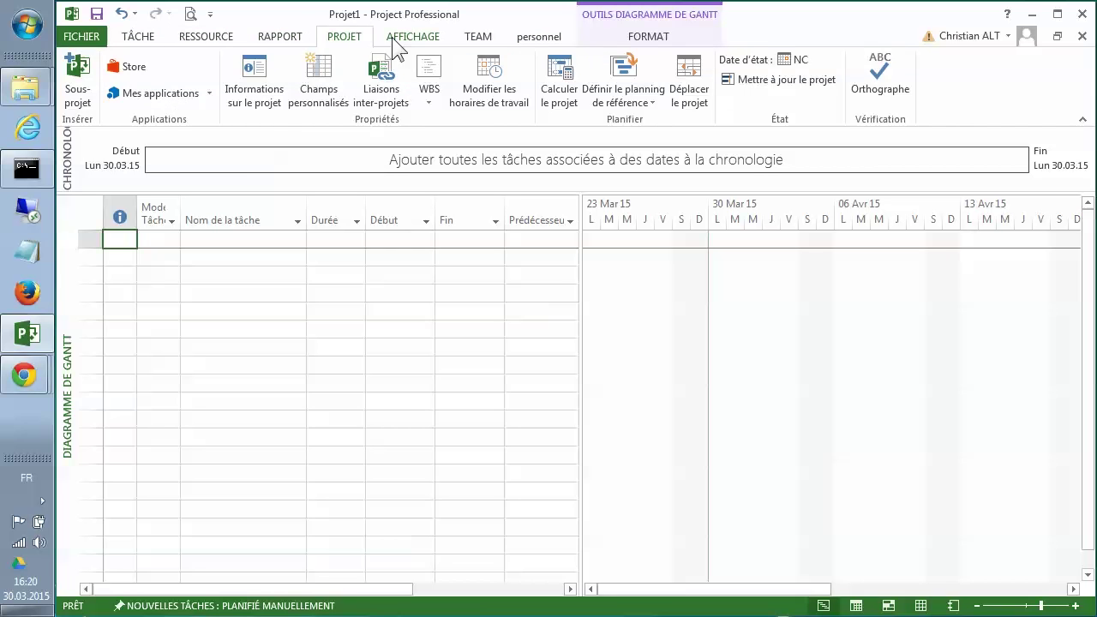
pyautogui.click(432, 41)
pyautogui.click(479, 38)
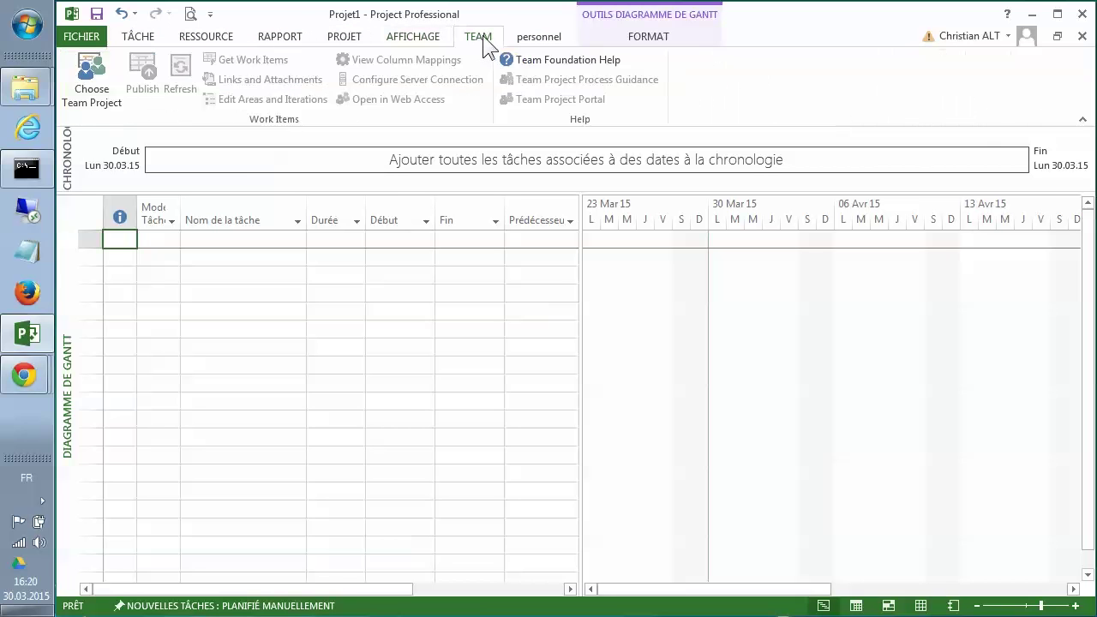
pyautogui.click(136, 36)
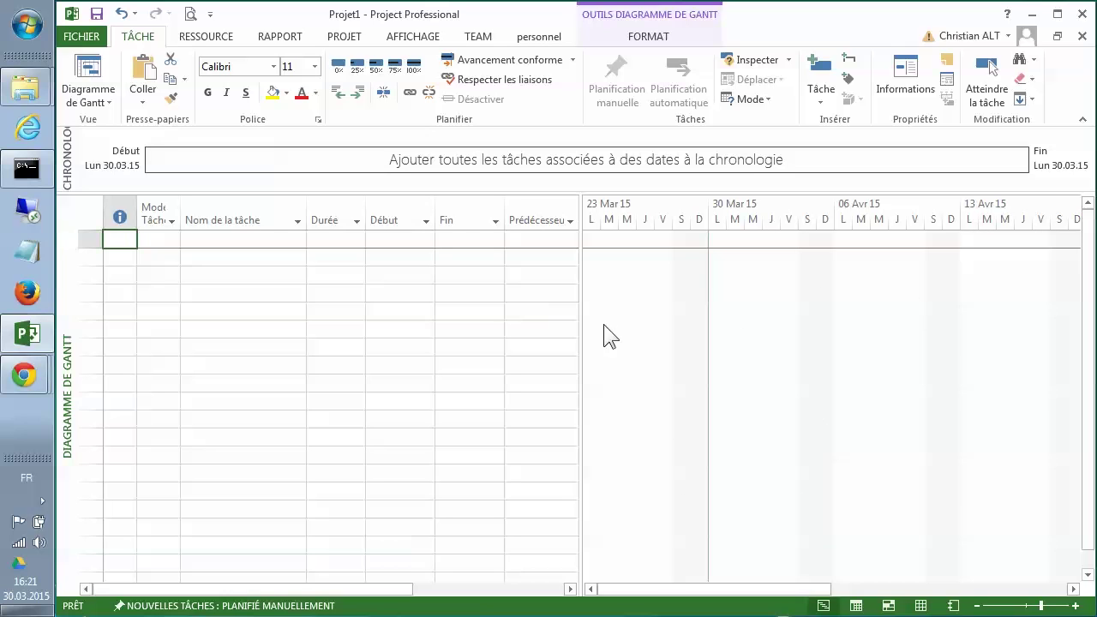
# In the project's schedule options, set the working time to 8 hours per day and 40 hours per week.
pyautogui.click(77, 34)
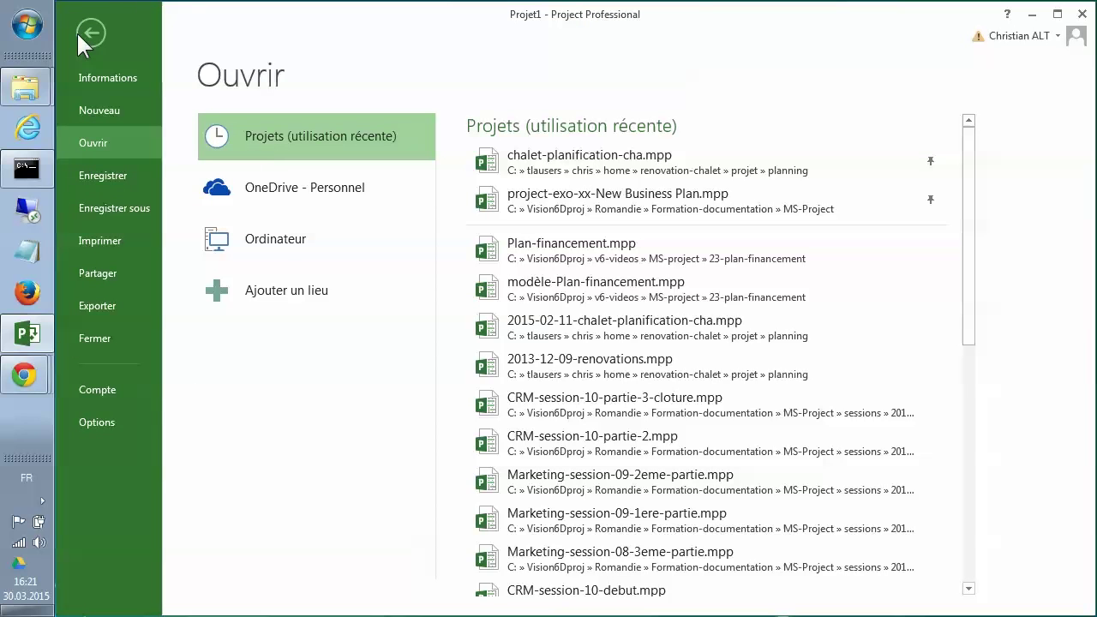
pyautogui.click(90, 422)
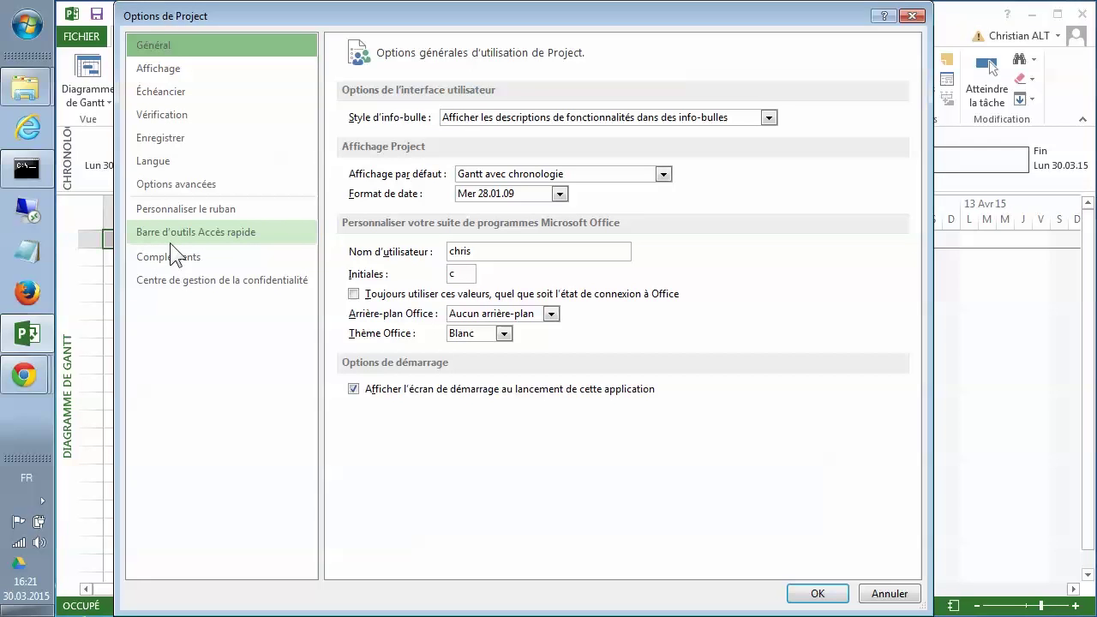
pyautogui.click(167, 93)
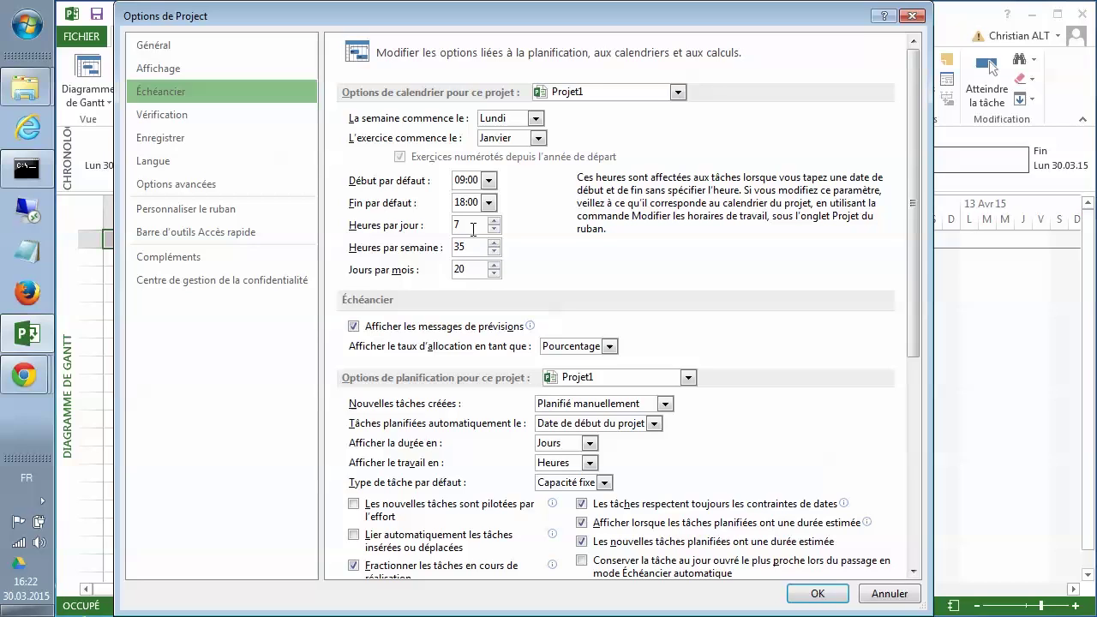
pyautogui.click(494, 221)
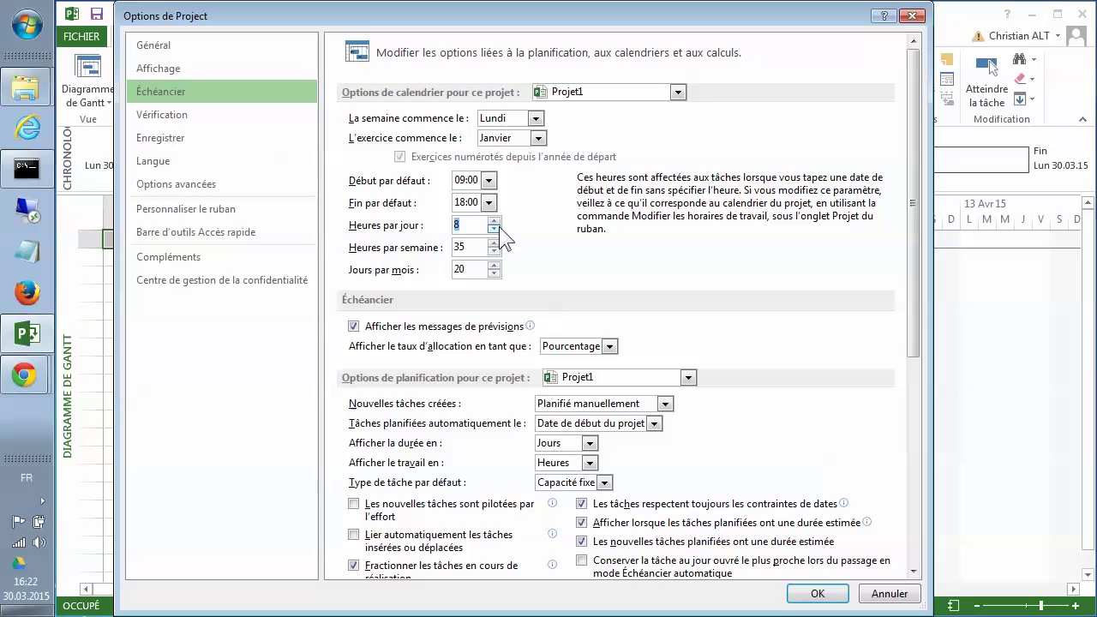
pyautogui.click(494, 244)
pyautogui.click(495, 250)
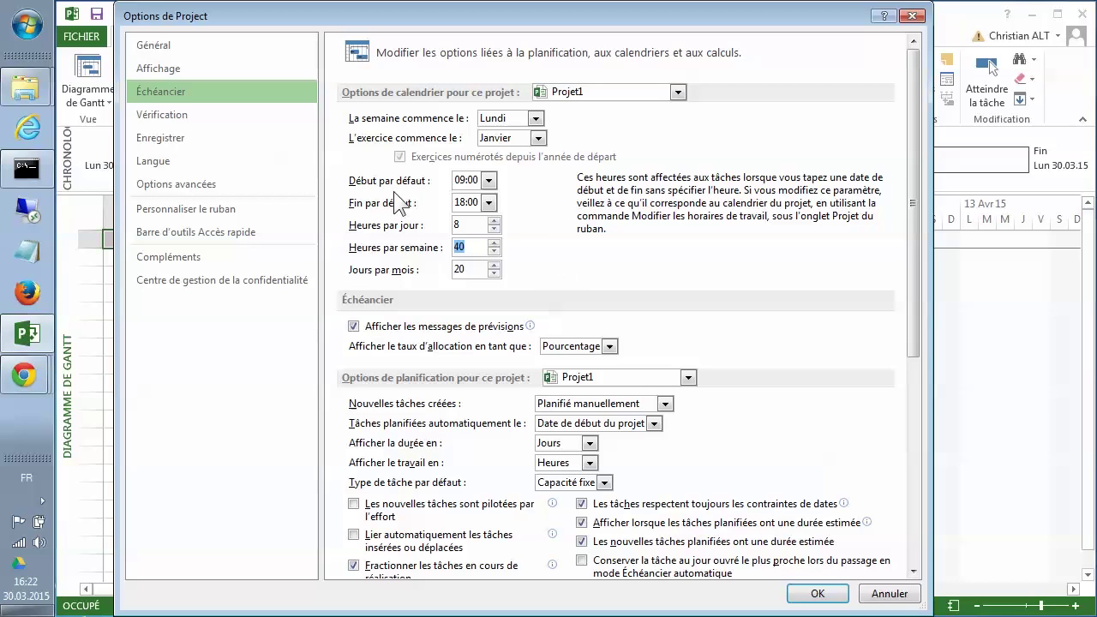
# Set the project's display currency to EUR and apply the options.
pyautogui.click(167, 70)
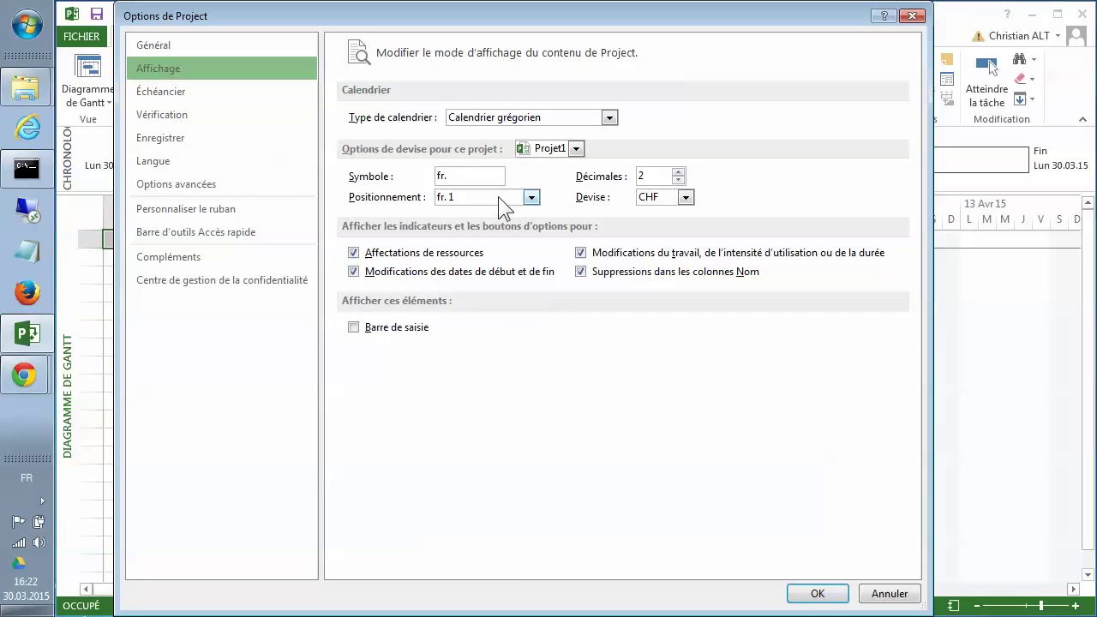
pyautogui.click(686, 202)
pyautogui.moveTo(691, 254); pyautogui.dragTo(692, 321)
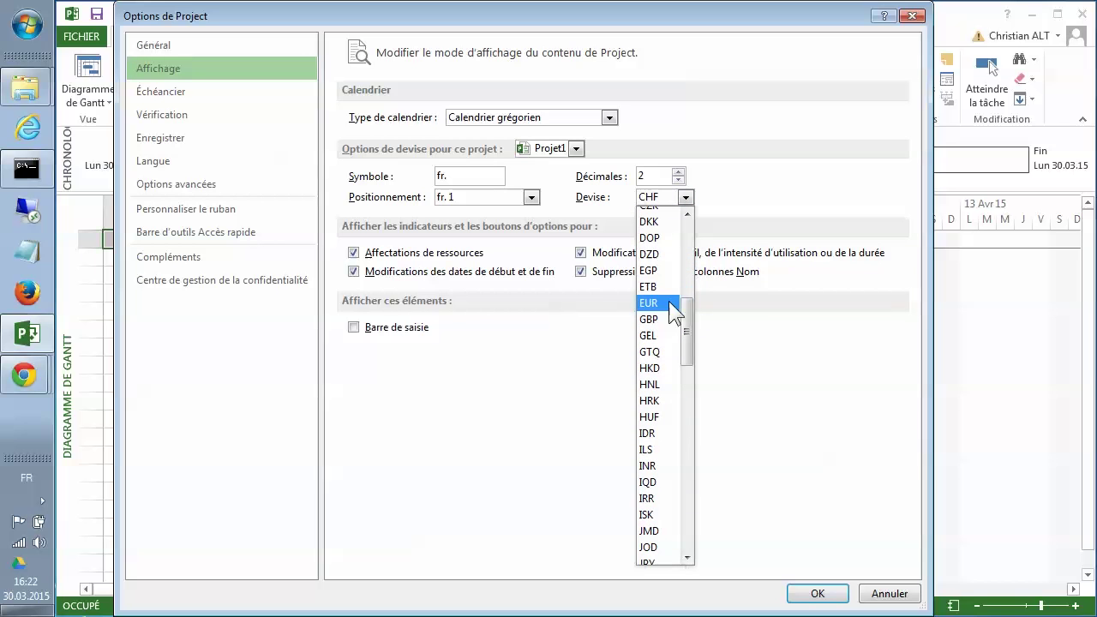
pyautogui.click(665, 304)
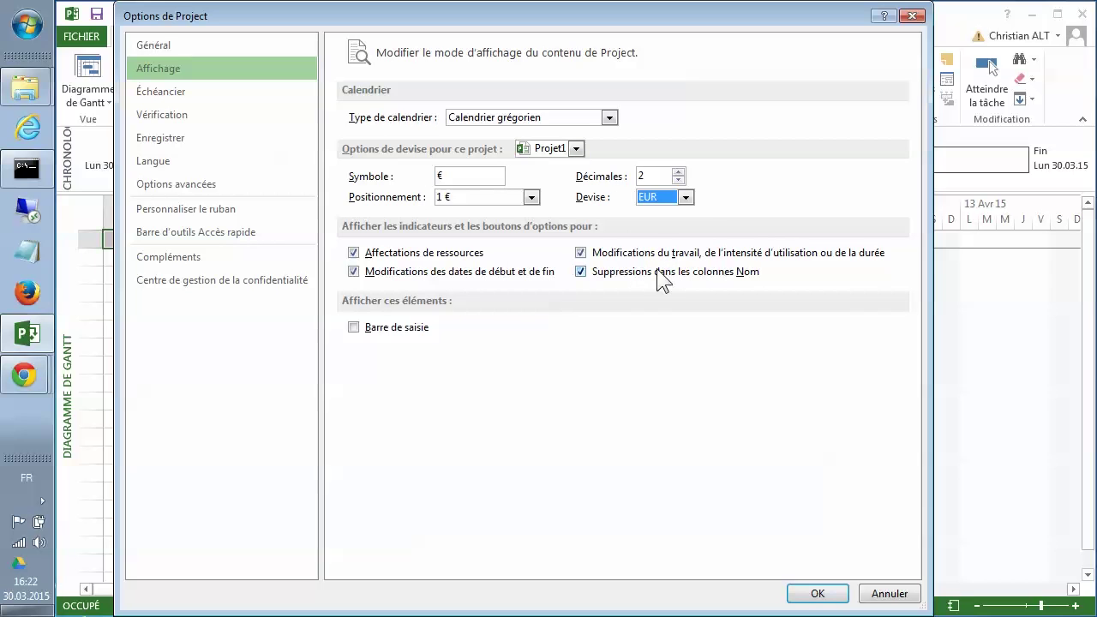
pyautogui.click(819, 593)
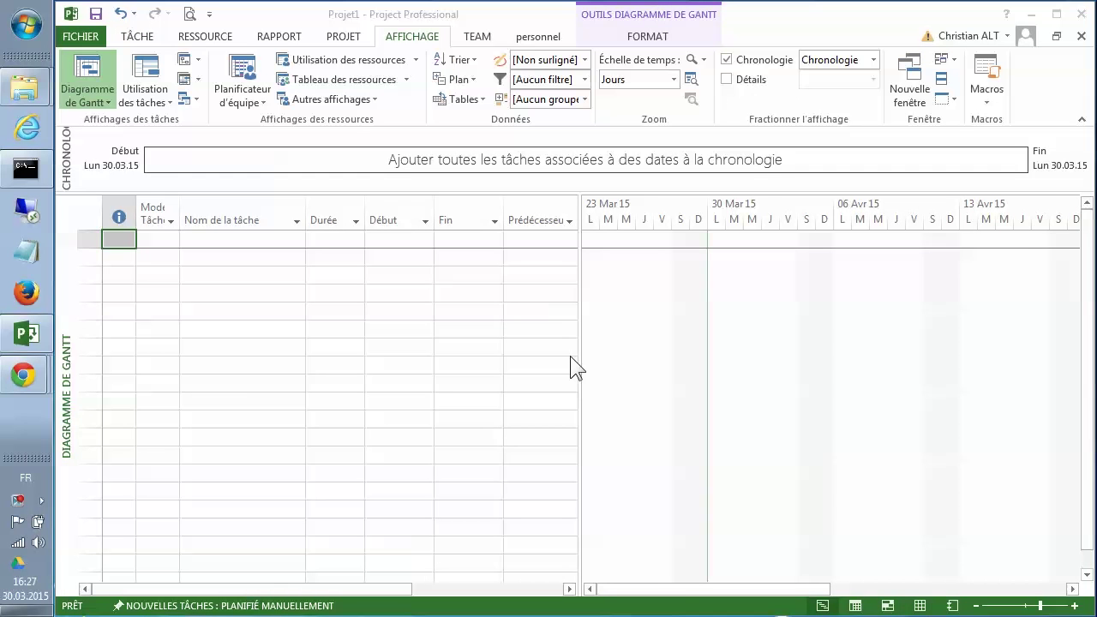
# Enter Mon_Projet and Initiation as the first two task names in the Gantt table.
pyautogui.click(225, 239)
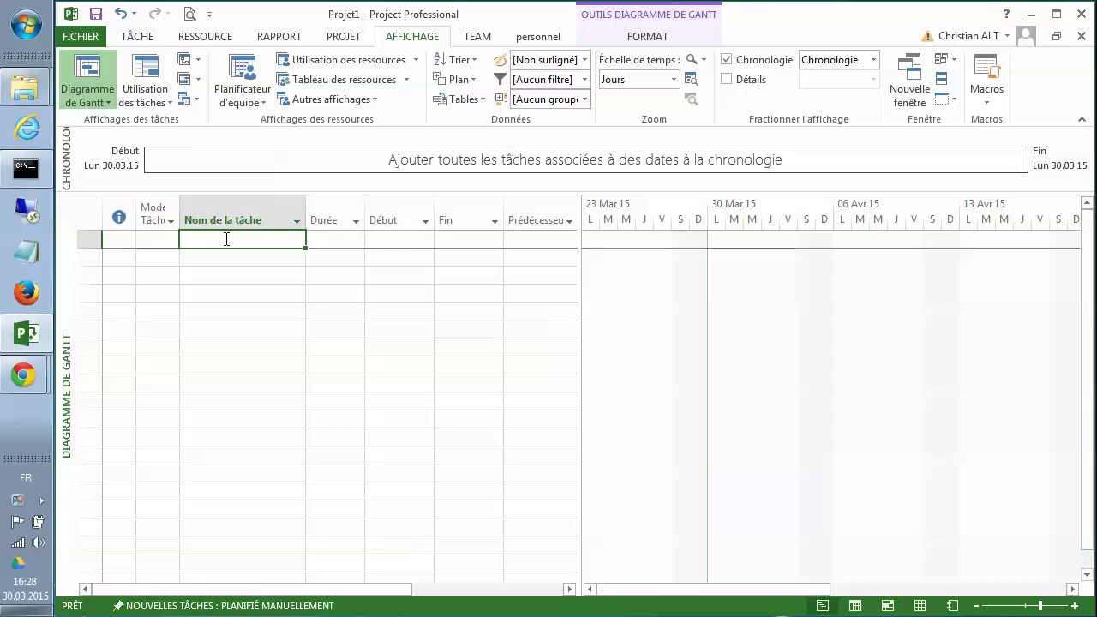
pyautogui.write('Mon_Projet')
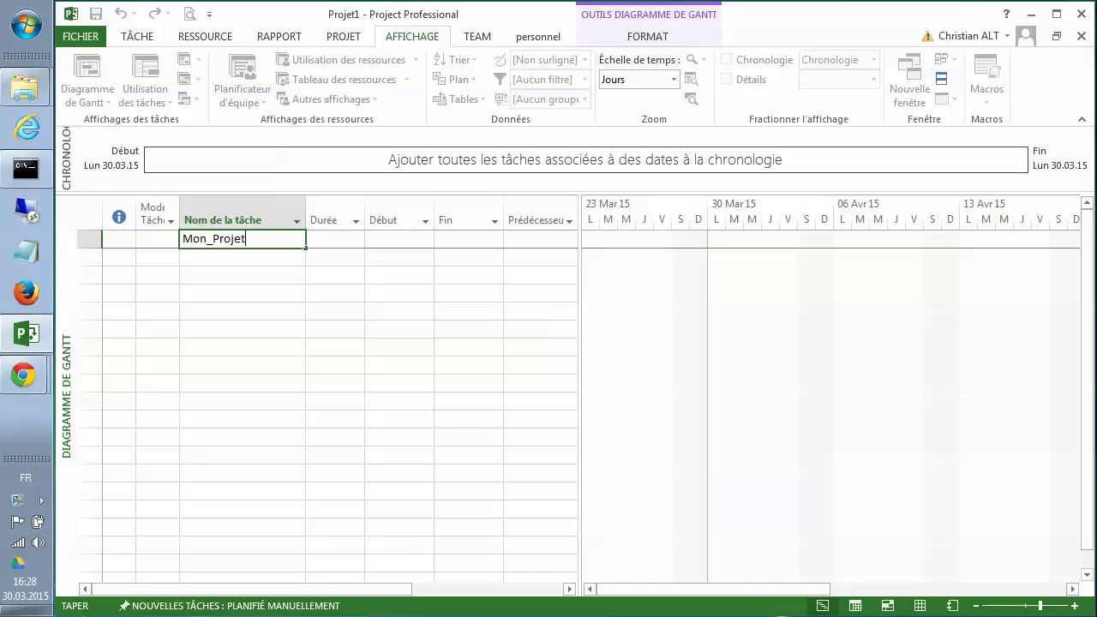
pyautogui.press('Return')
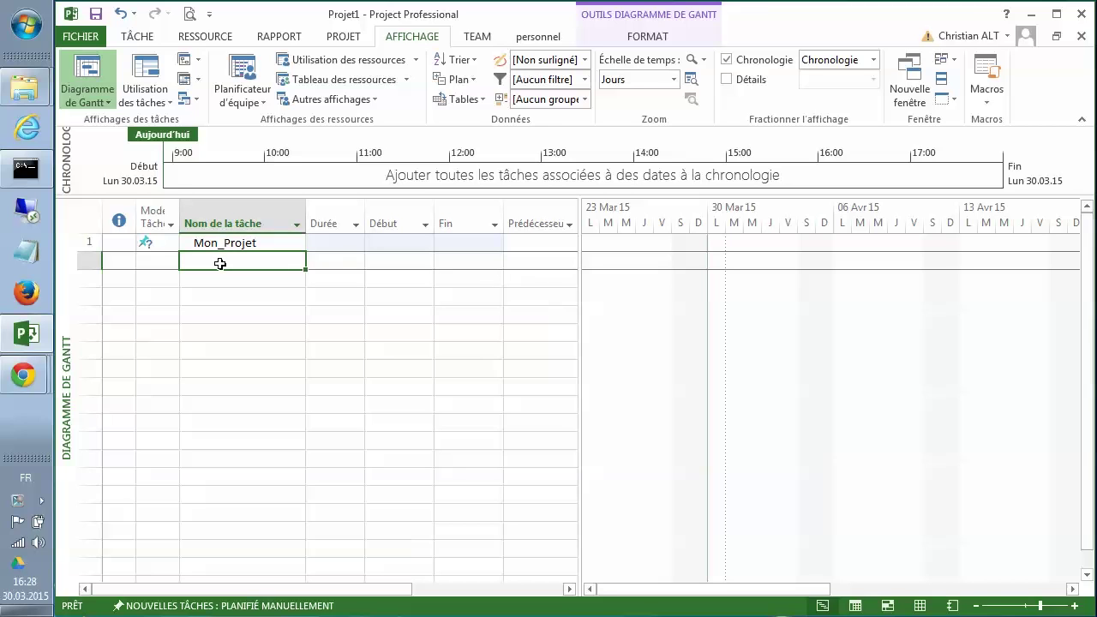
pyautogui.write('In')
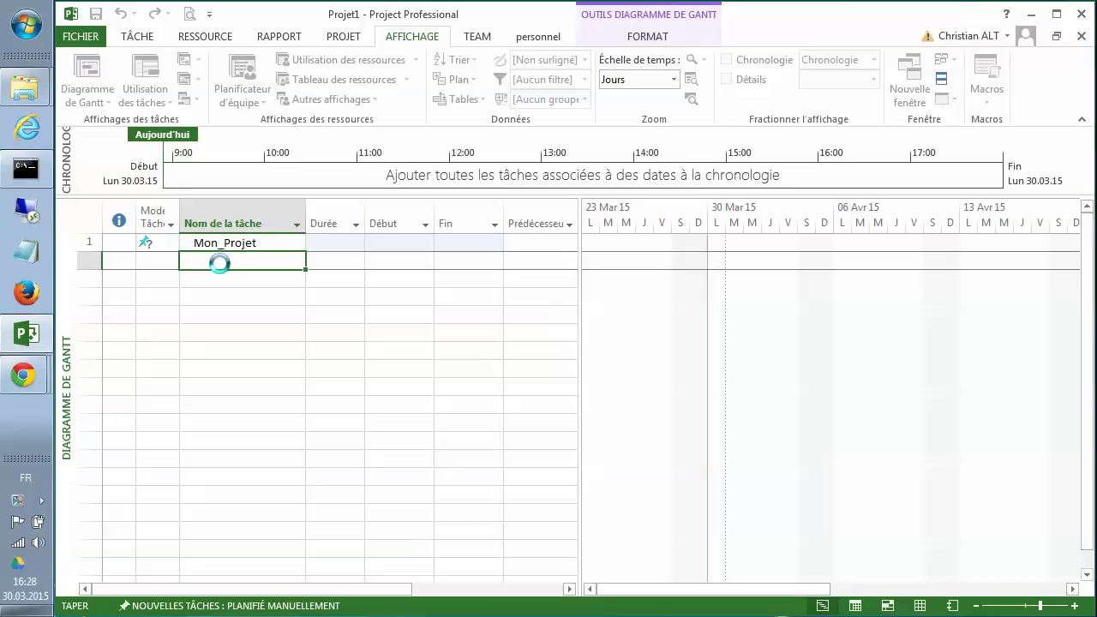
pyautogui.press('Return')
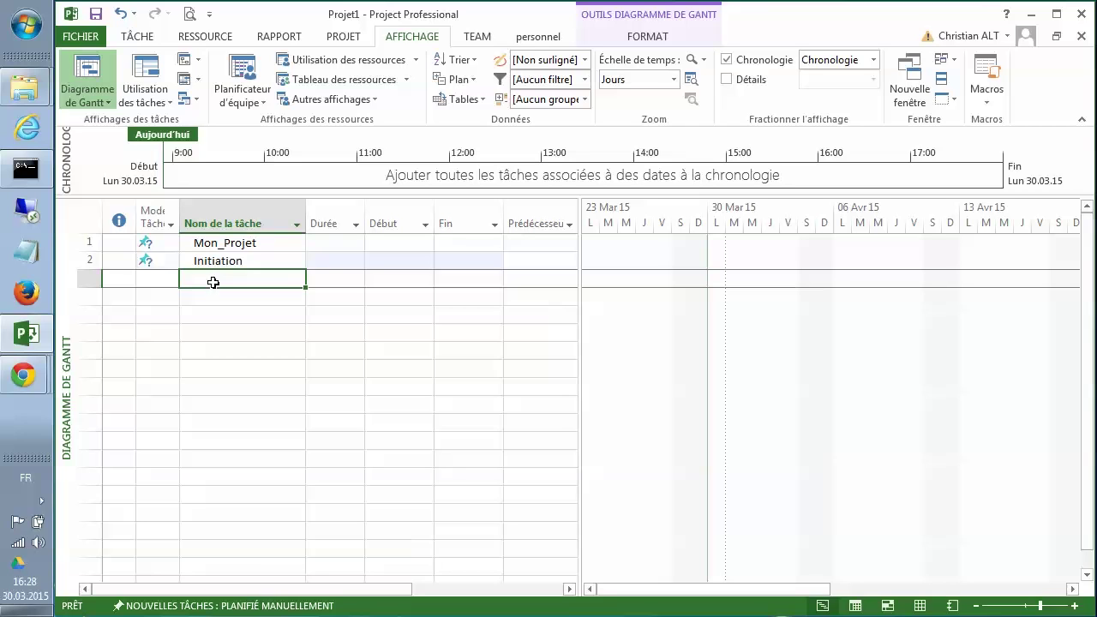
# Add the tasks planification and Execution below Initiation.
pyautogui.click(214, 282)
pyautogui.write('pla')
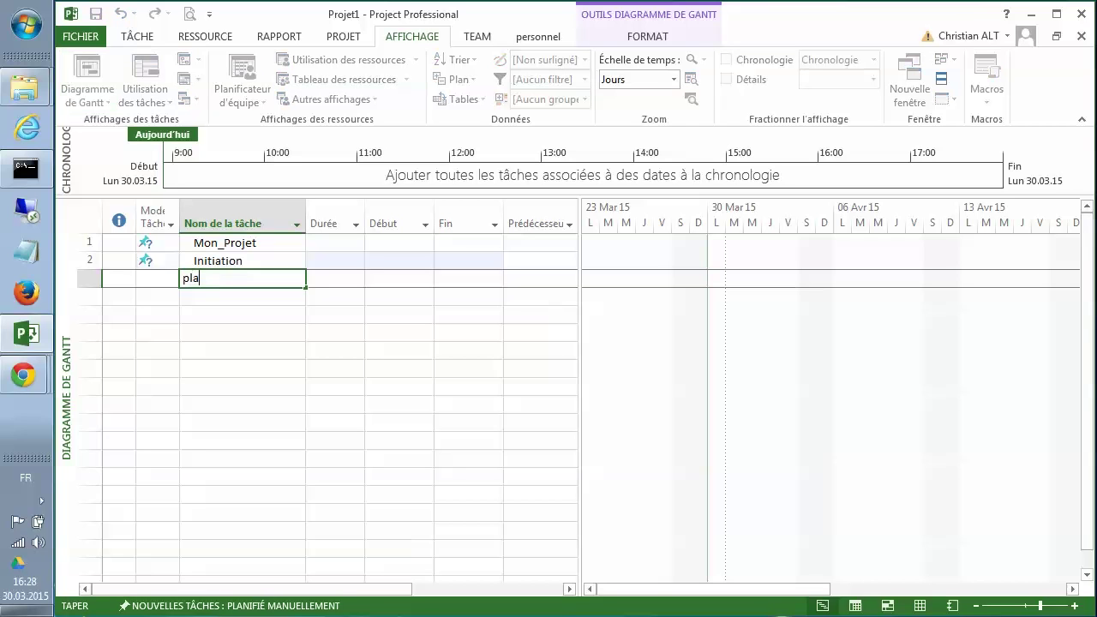
pyautogui.write('nification')
pyautogui.press('Return')
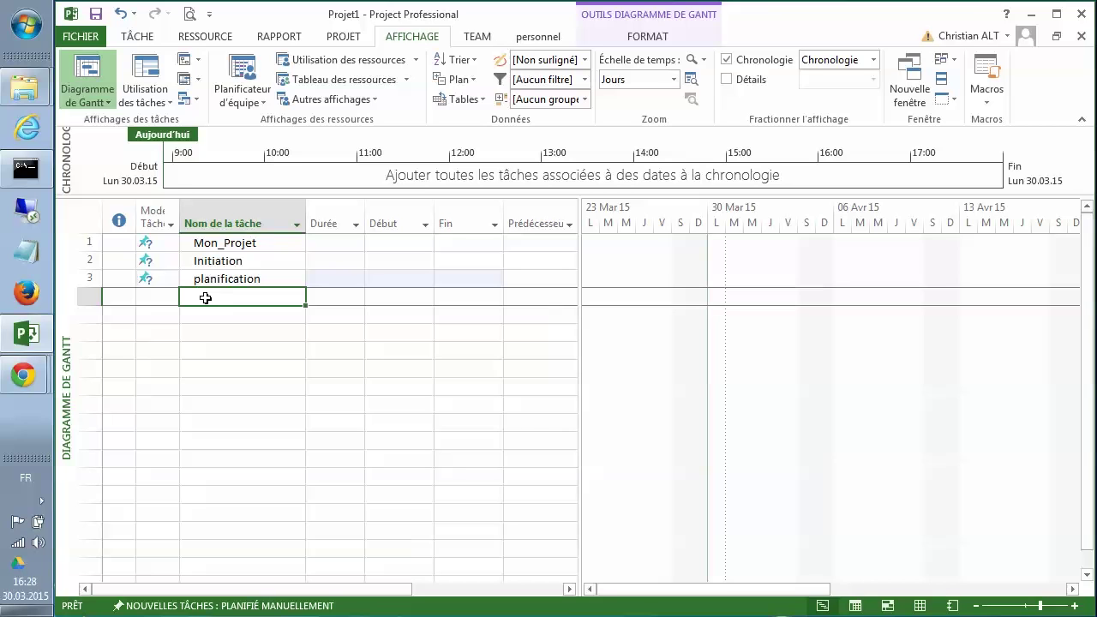
pyautogui.write('Ecu')
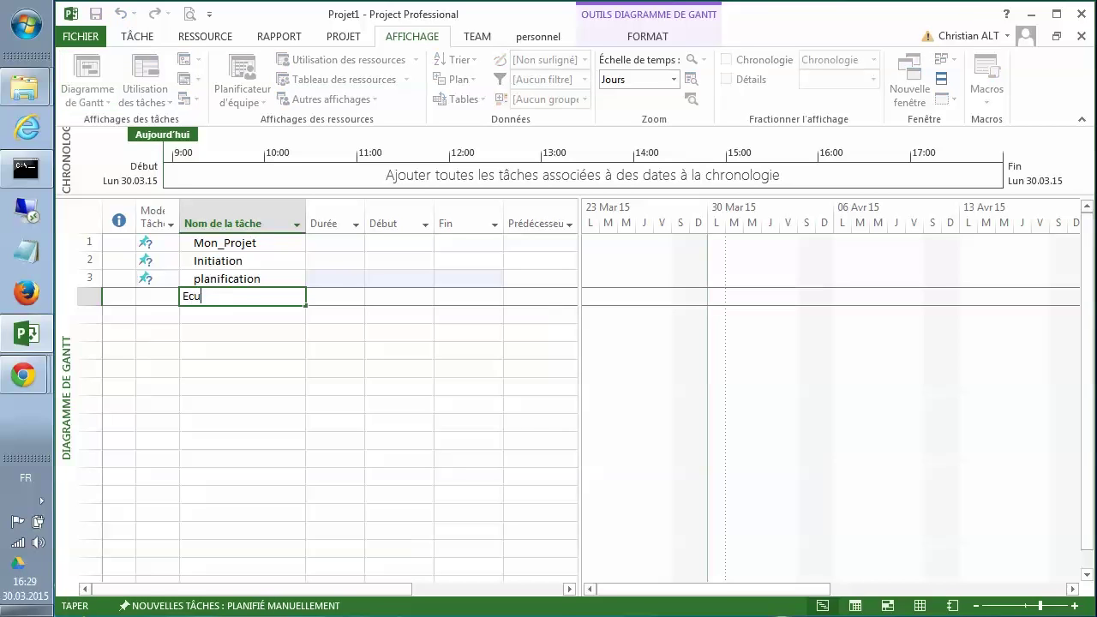
pyautogui.write('tion')
pyautogui.click(190, 295)
pyautogui.write('xe')
pyautogui.click(224, 317)
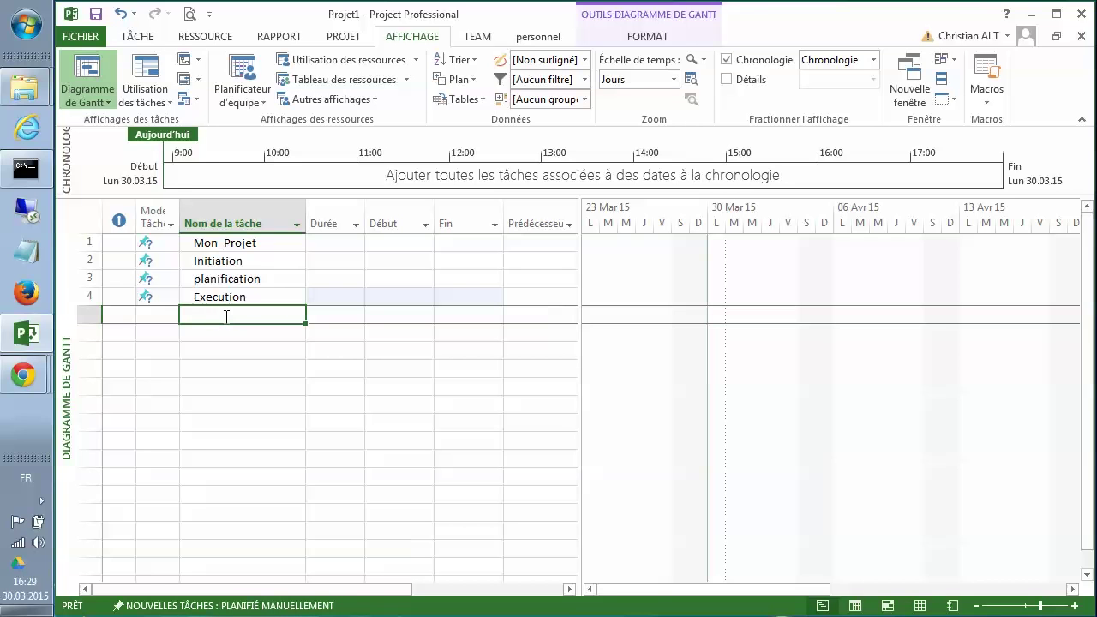
# Add the tasks Definition and Design below Execution.
pyautogui.write('Definition')
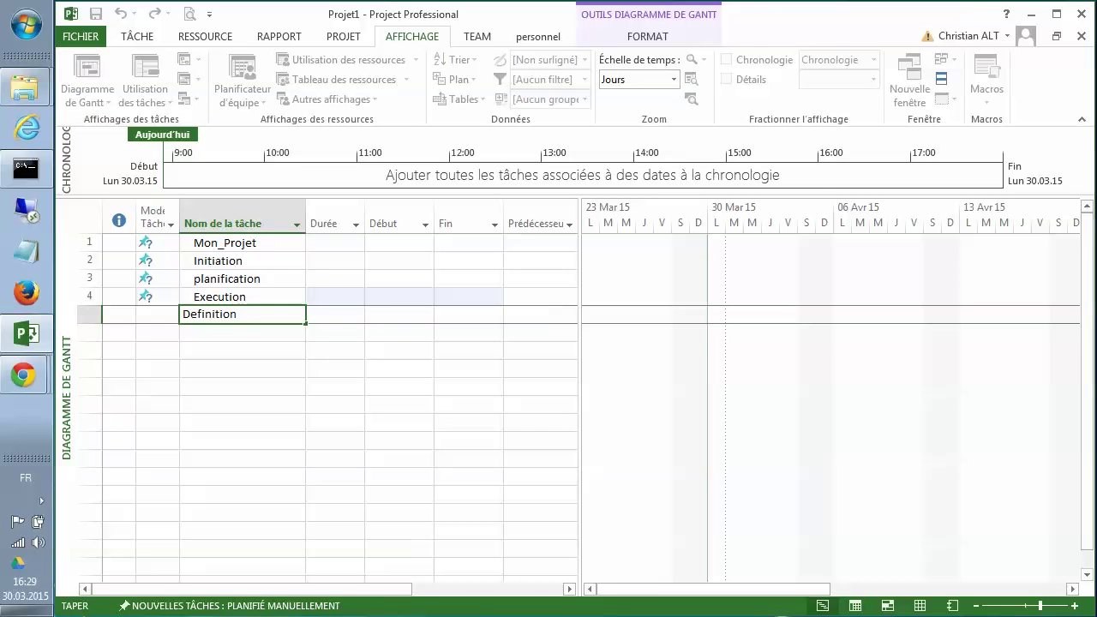
pyautogui.press('Return')
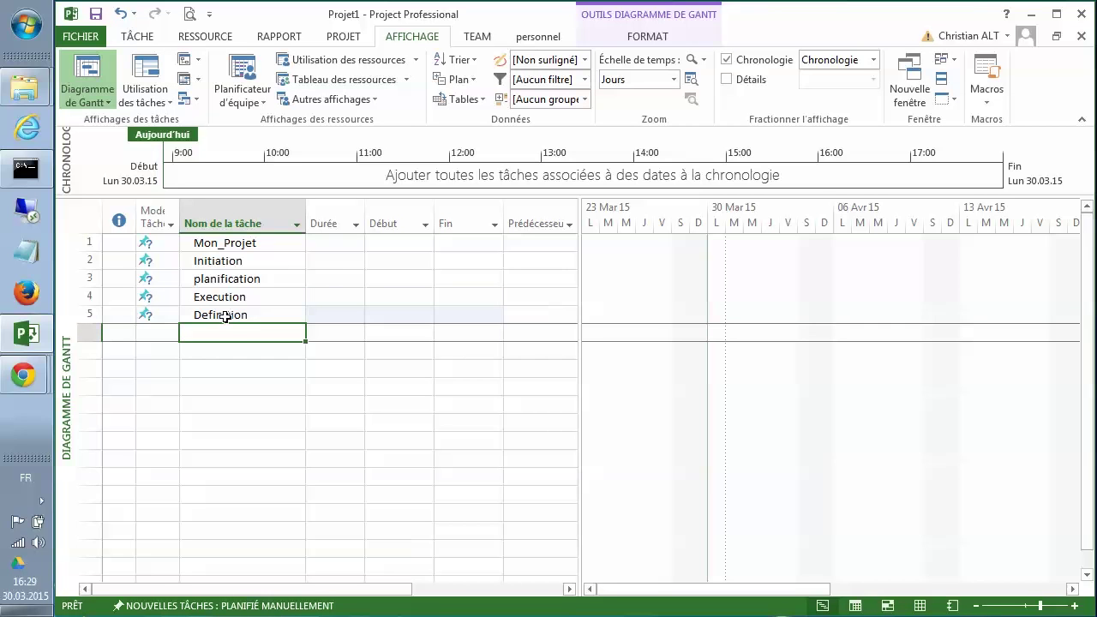
pyautogui.write('Design')
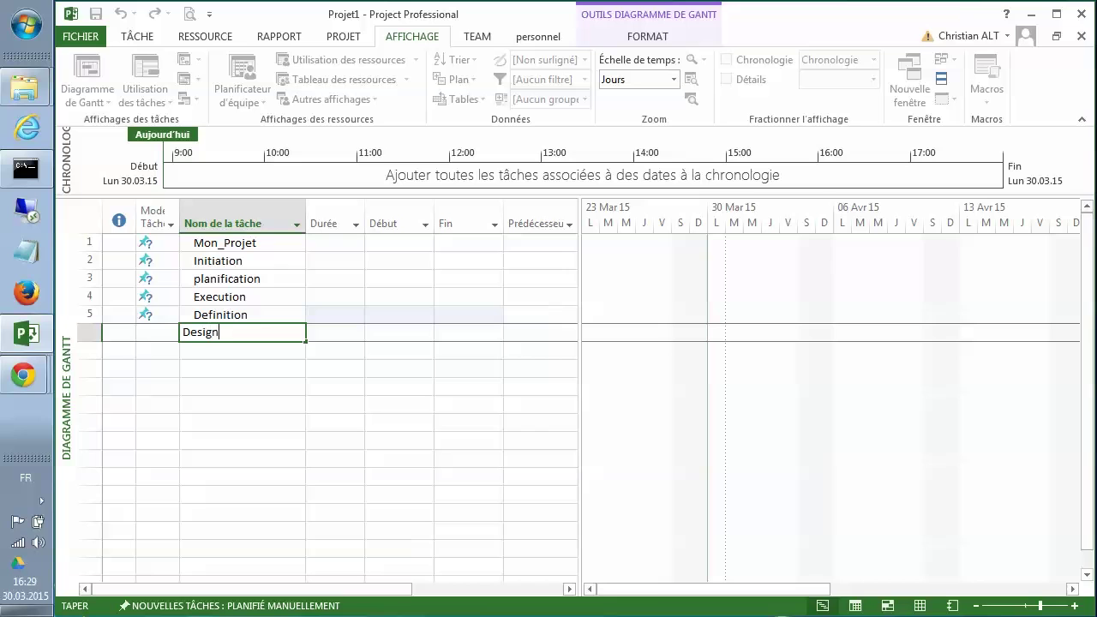
pyautogui.press('Return')
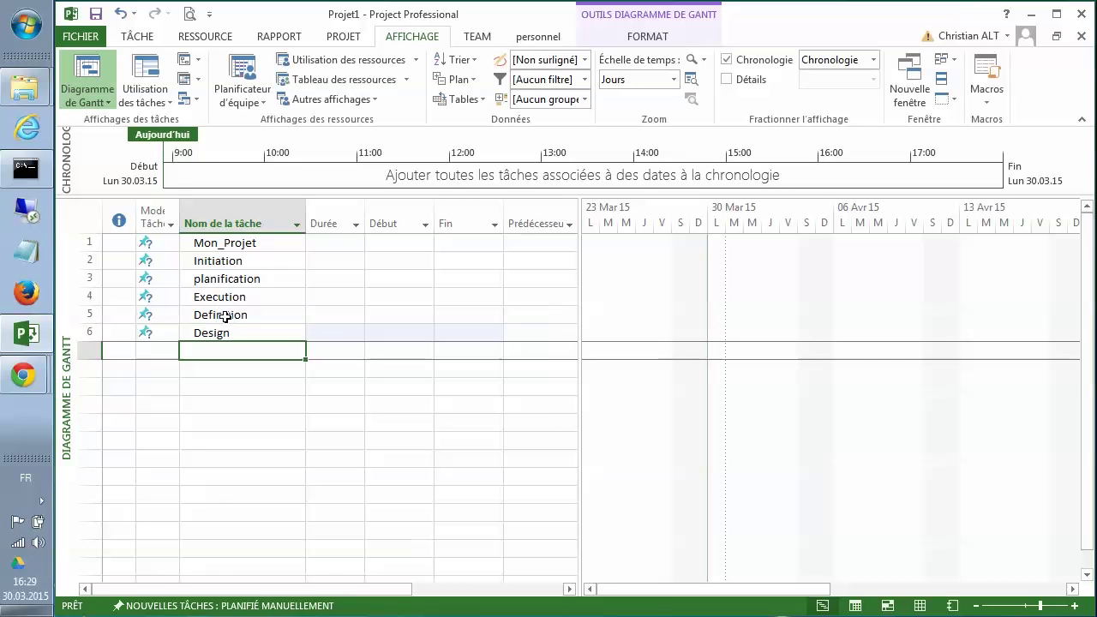
# Add the tasks Integration and Test below Design.
pyautogui.write('I')
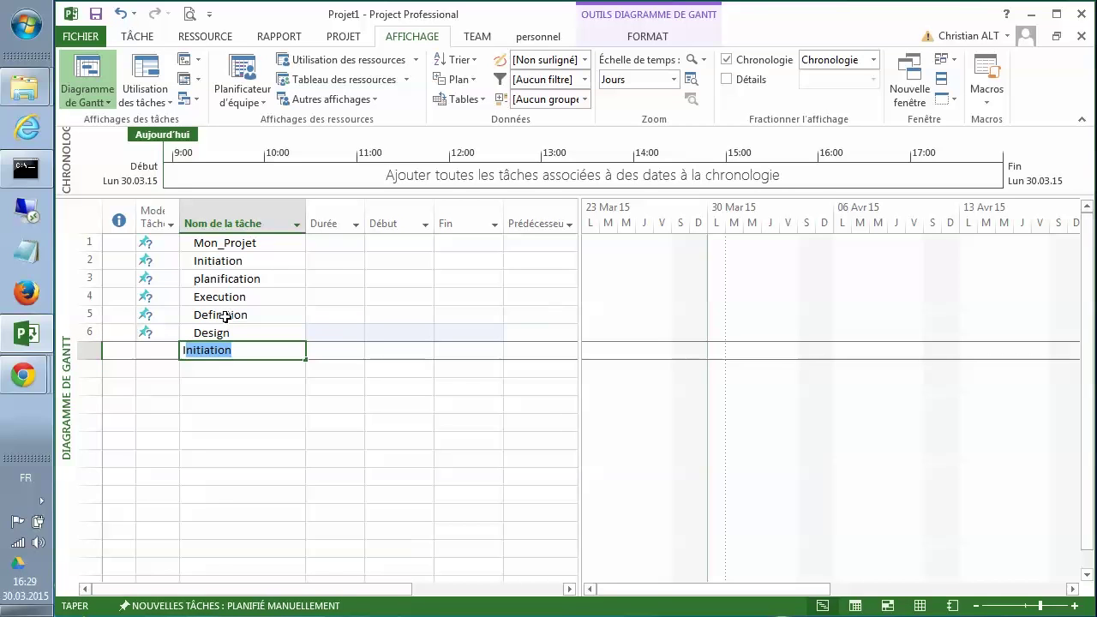
pyautogui.write('ntegration')
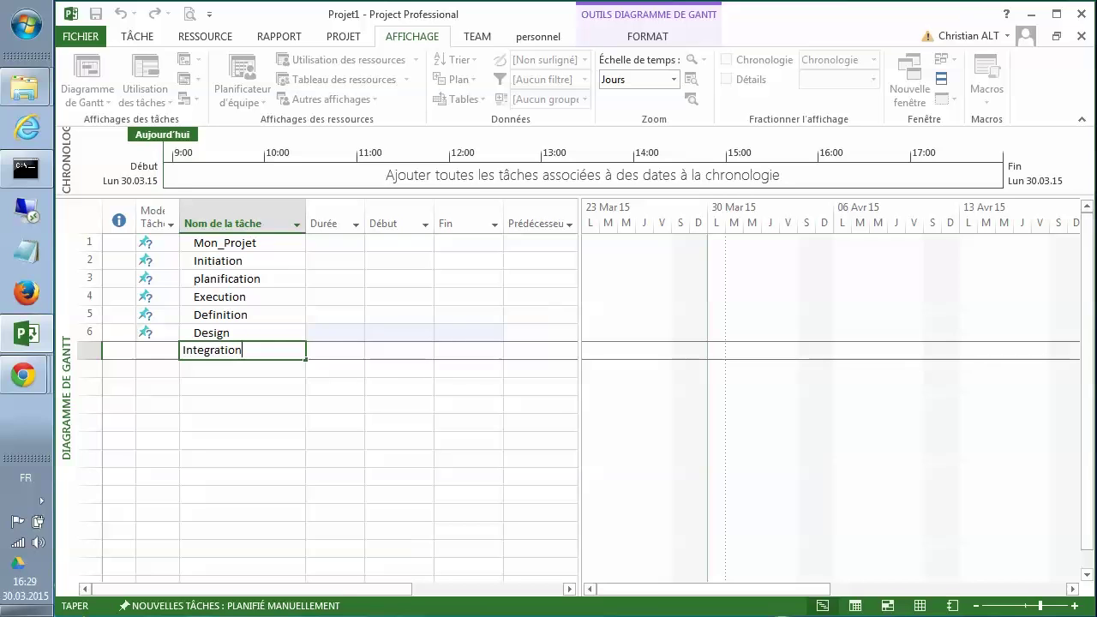
pyautogui.press('Return')
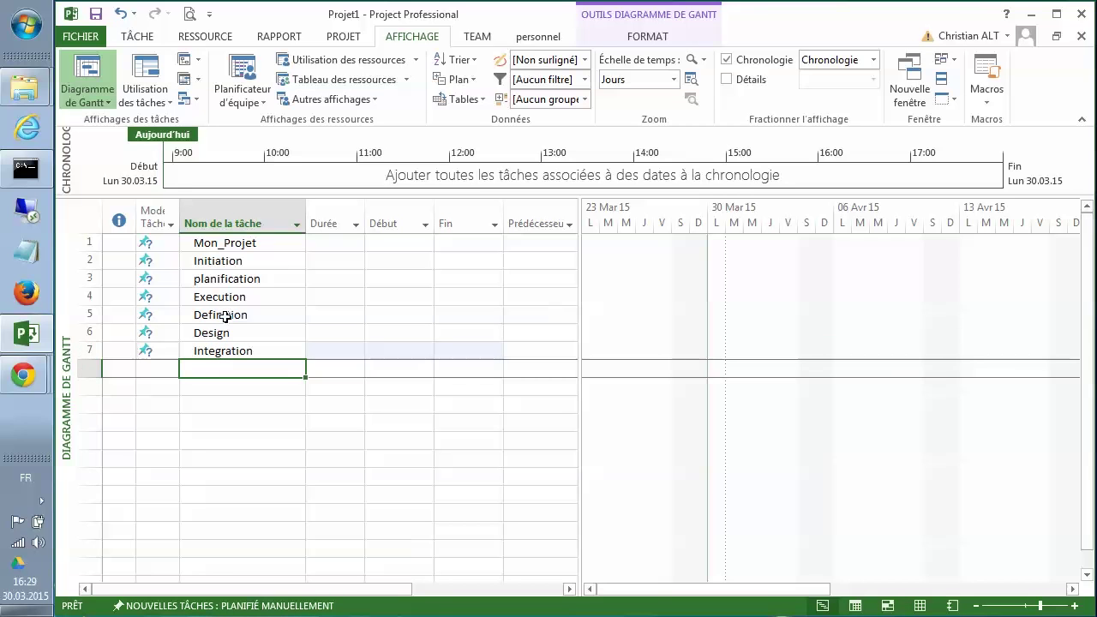
pyautogui.write('Test')
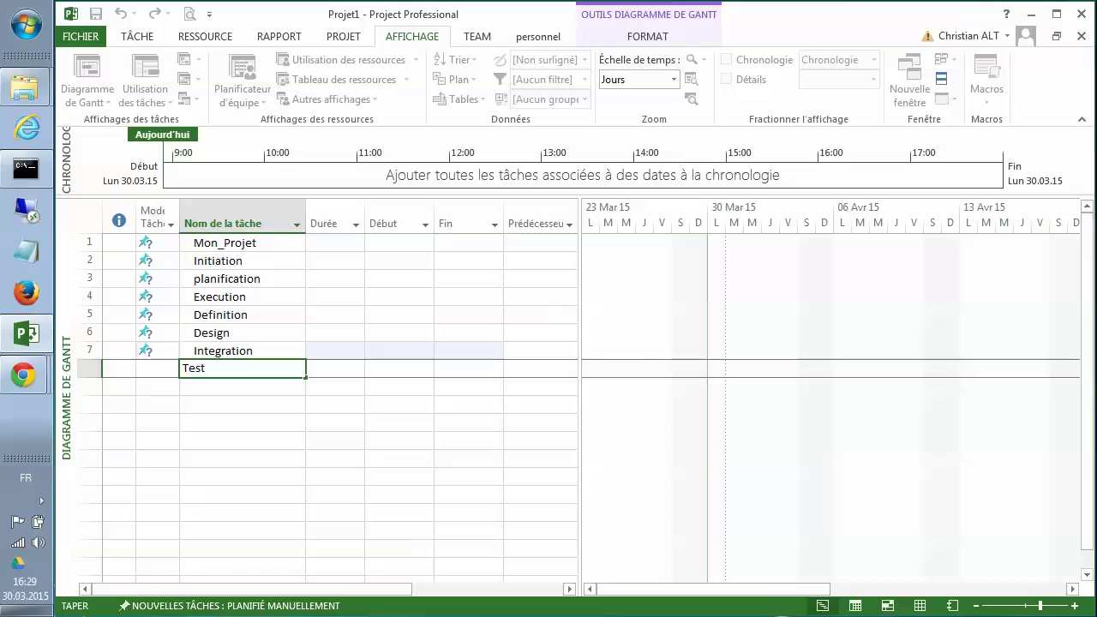
pyautogui.press('Return')
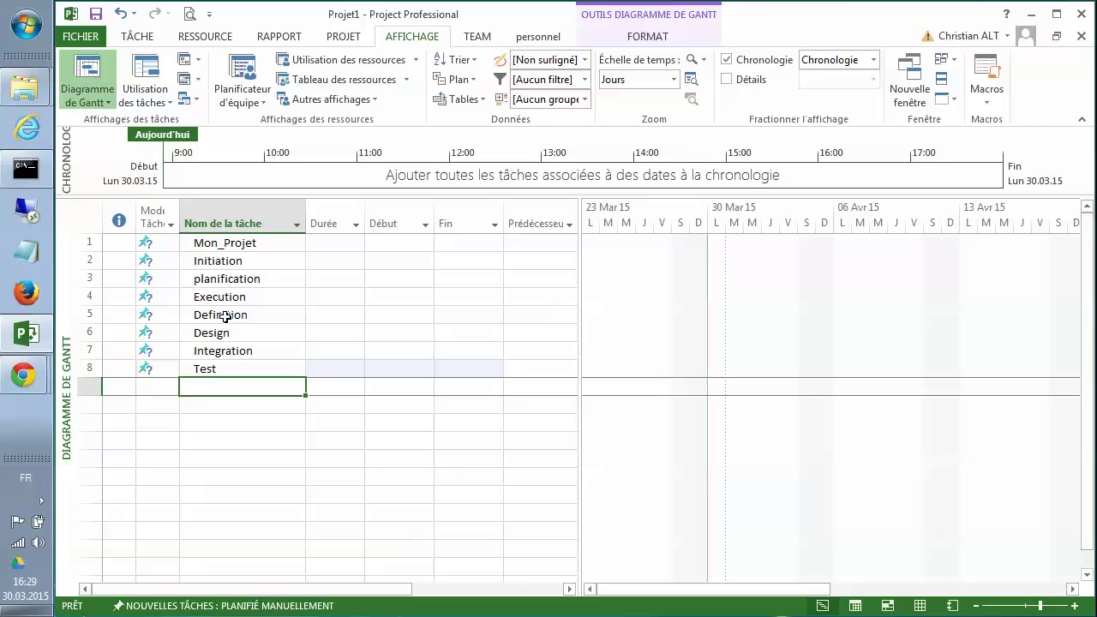
# Add the tasks Release produit and Clôture below Test.
pyautogui.write('Rele')
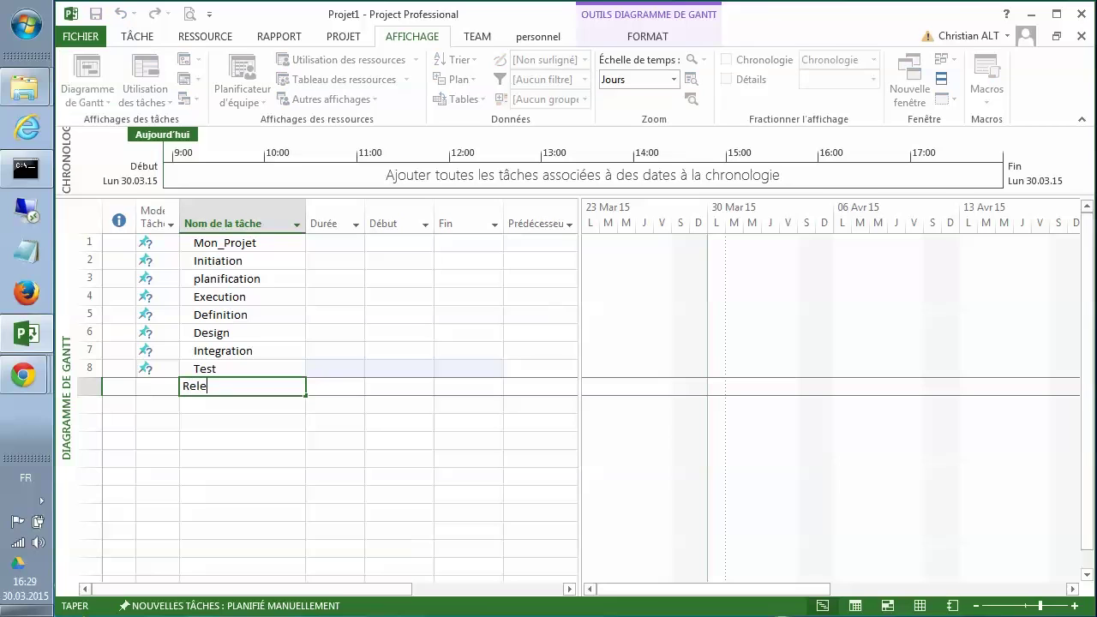
pyautogui.write('ase produit')
pyautogui.click(219, 409)
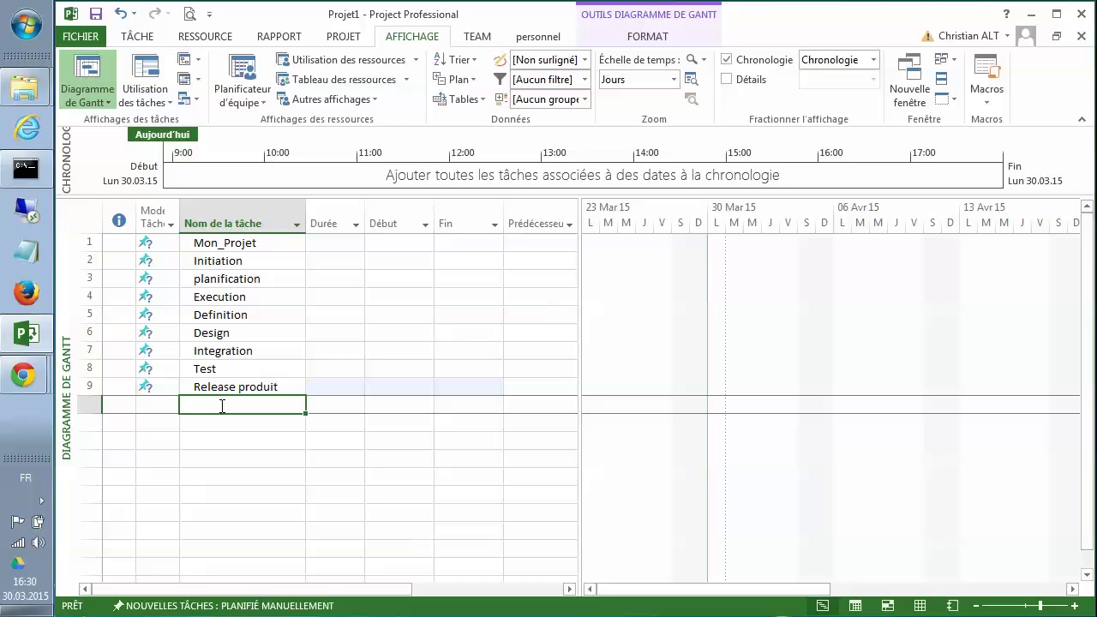
pyautogui.write('Cl')
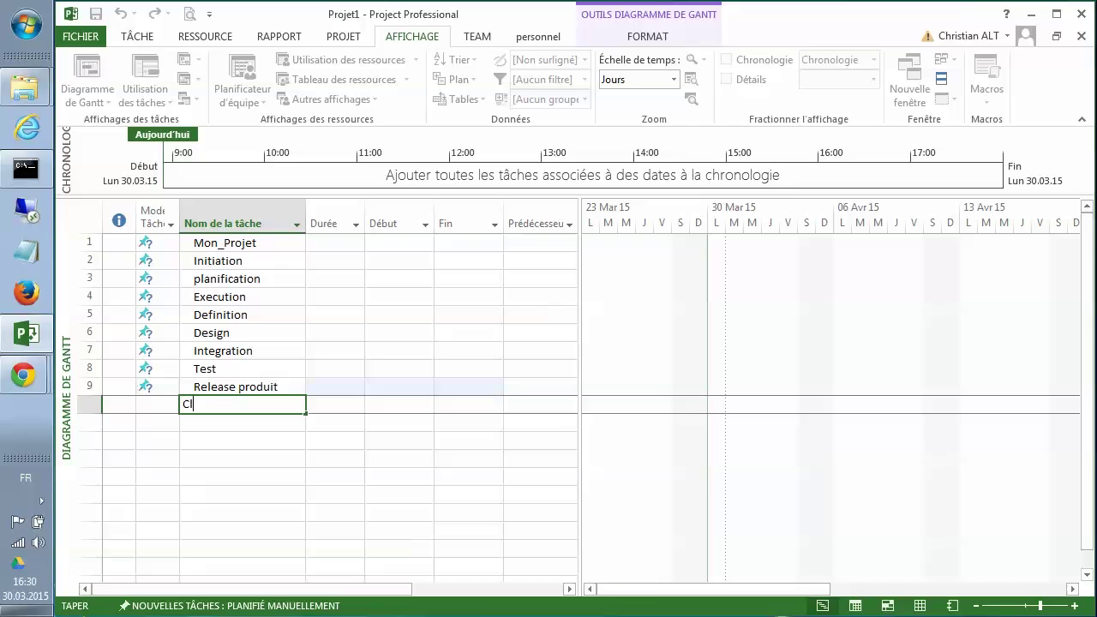
pyautogui.write('ôture')
pyautogui.press('Return')
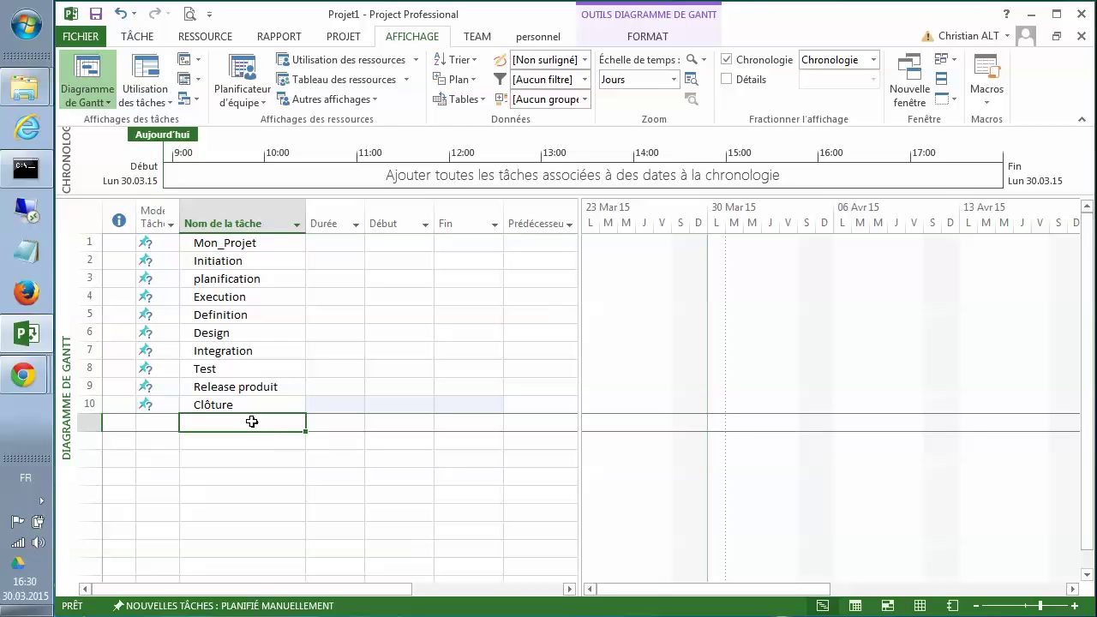
# Indent the tasks from Initiation through Clôture one level to make them subtasks of Mon_Projet.
pyautogui.click(77, 260)
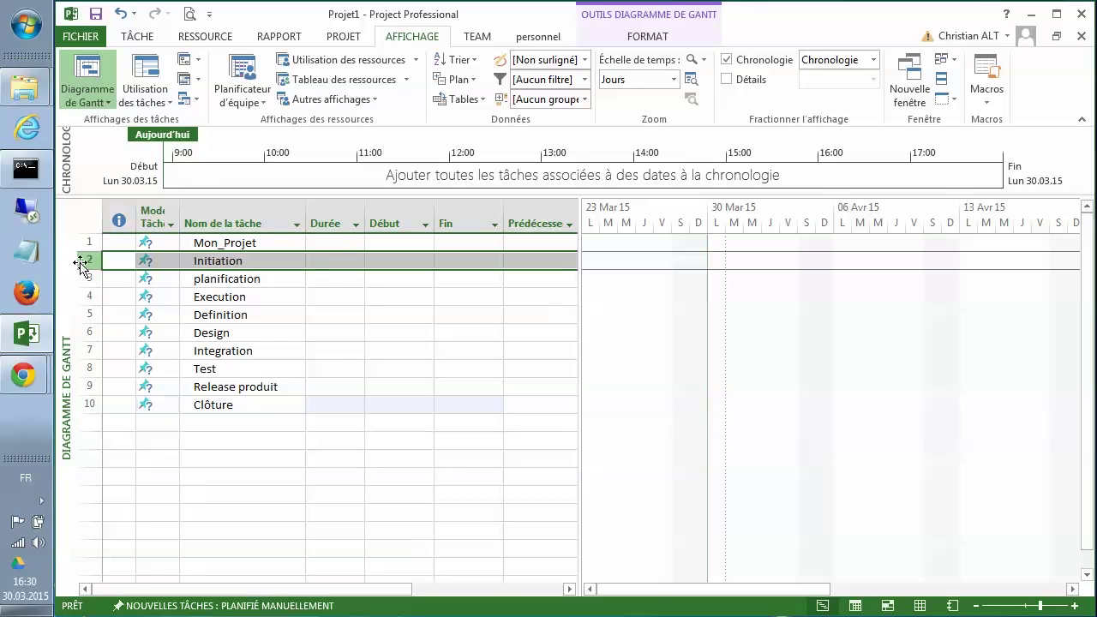
pyautogui.keyDown('shift'); pyautogui.click(76, 404); pyautogui.keyUp('shift')
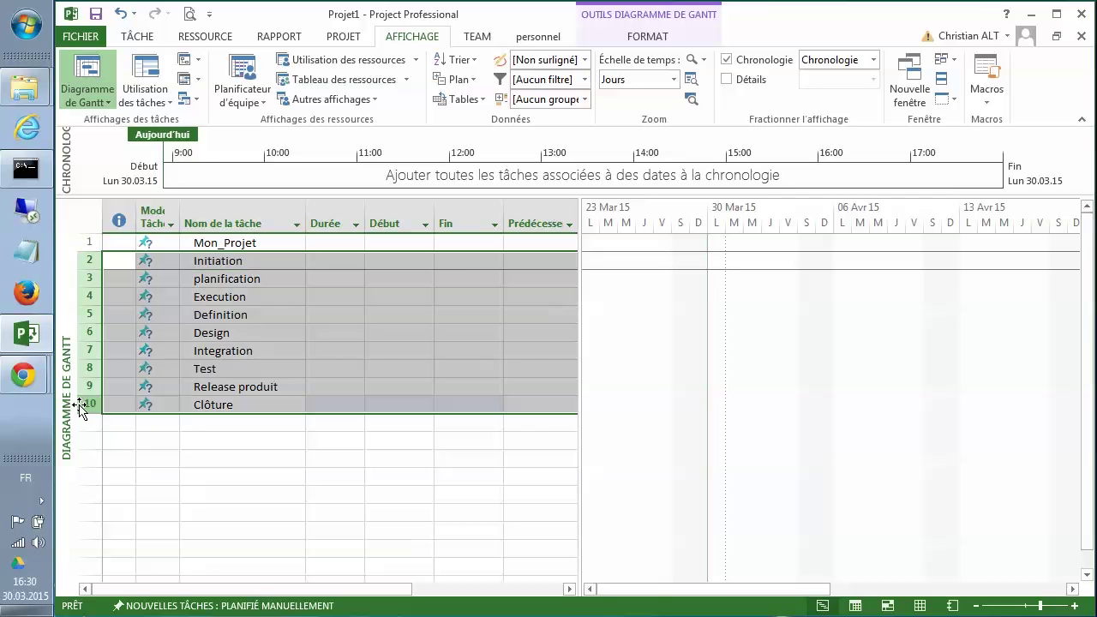
pyautogui.click(136, 36)
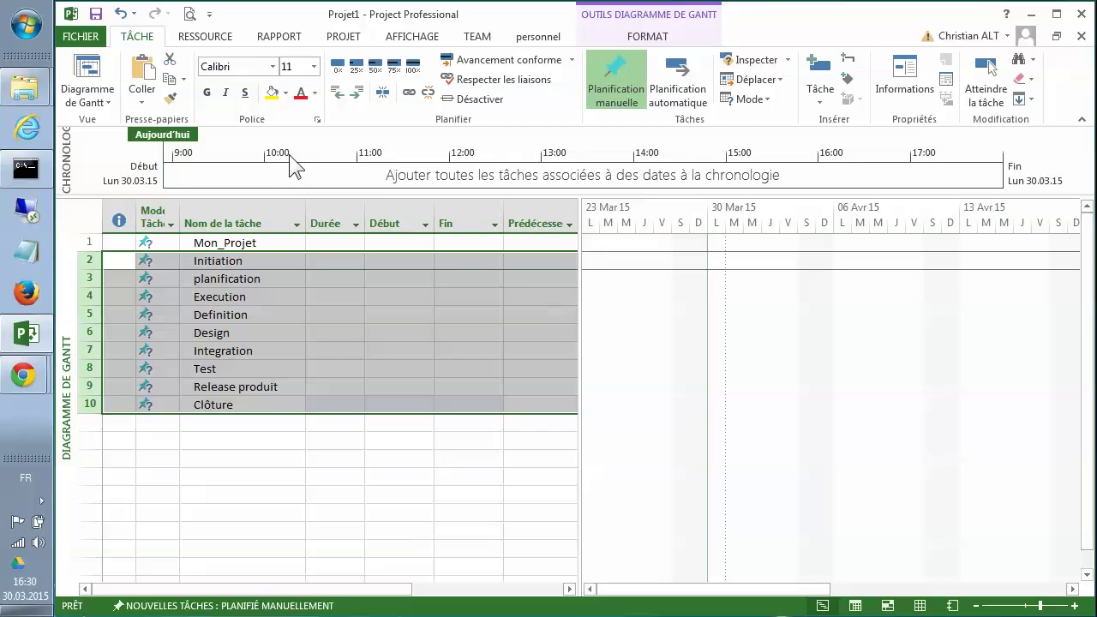
pyautogui.click(355, 93)
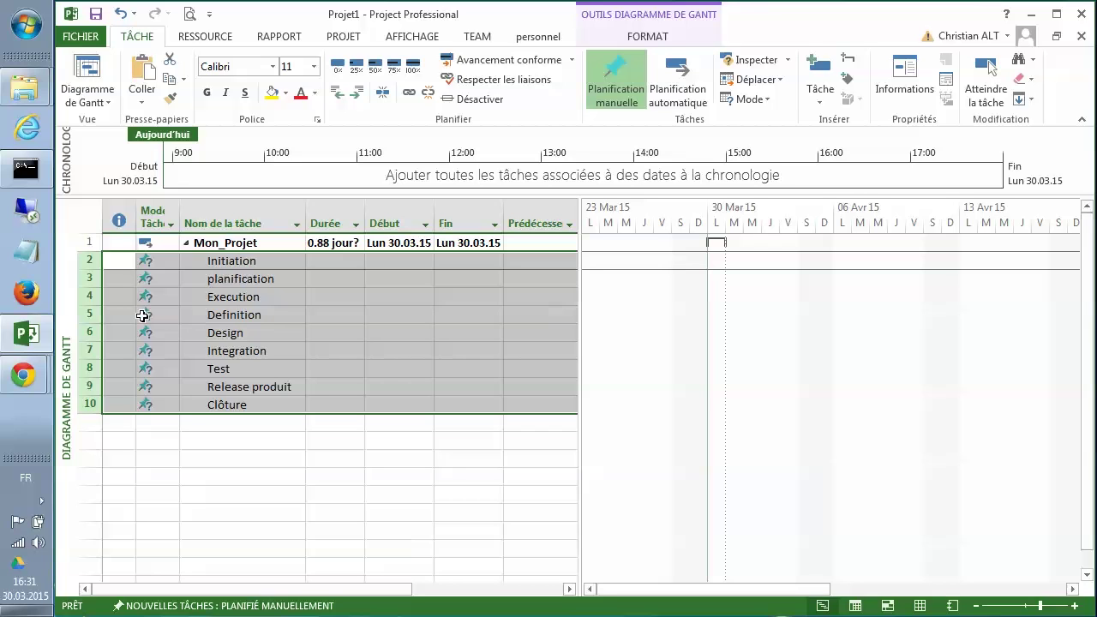
pyautogui.moveTo(143, 316)
pyautogui.click(104, 457)
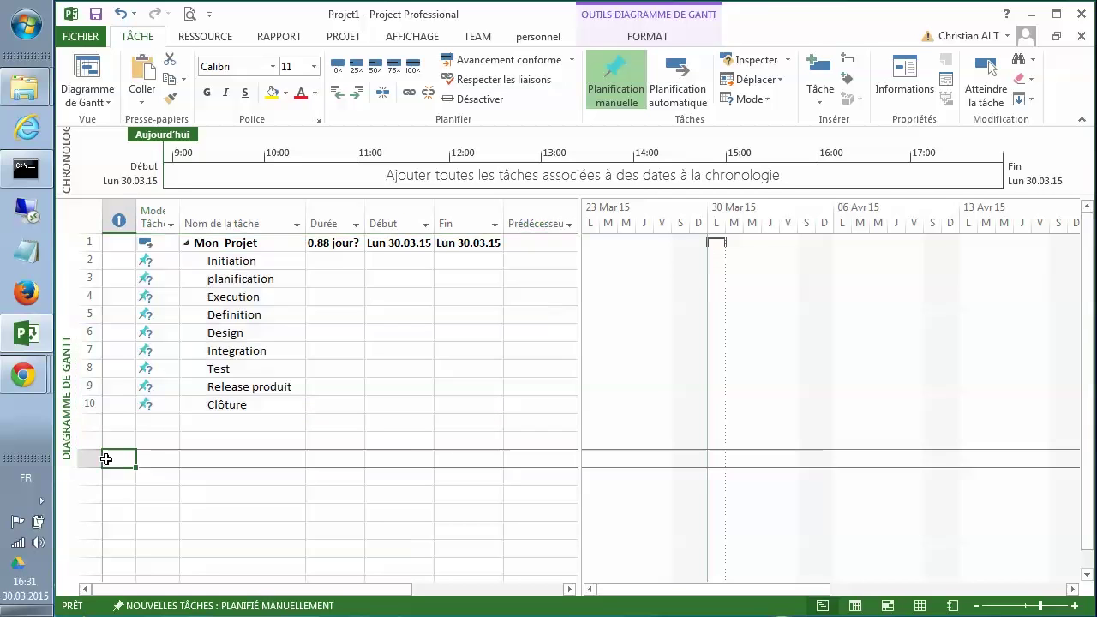
# Indent the tasks from Definition through Release produit one level to make them subtasks of Execution.
pyautogui.click(87, 387)
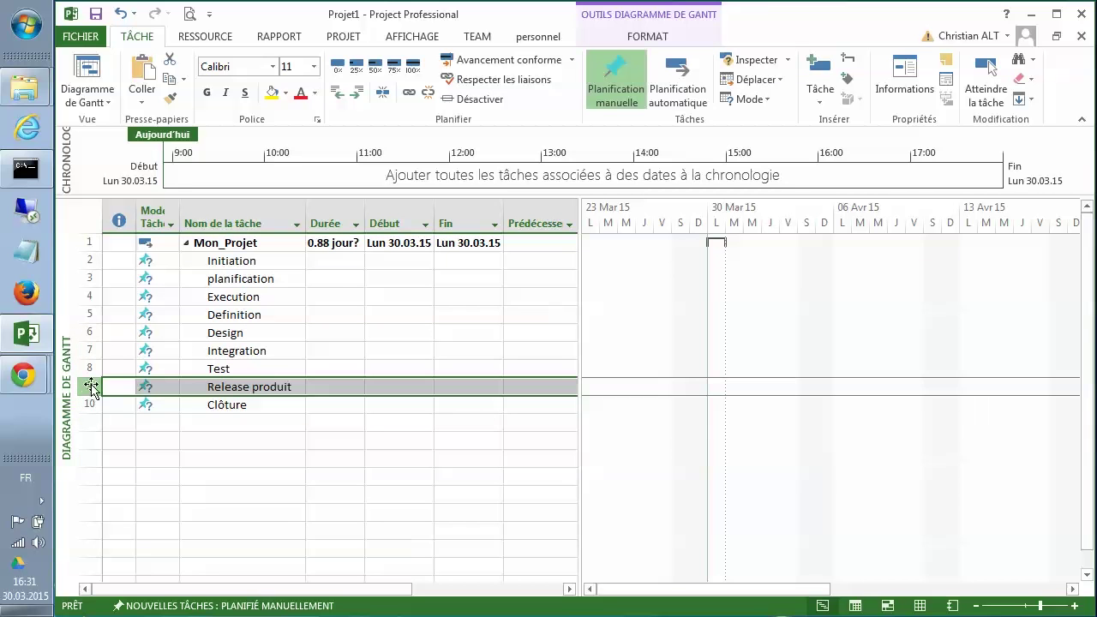
pyautogui.keyDown('shift'); pyautogui.click(92, 314); pyautogui.keyUp('shift')
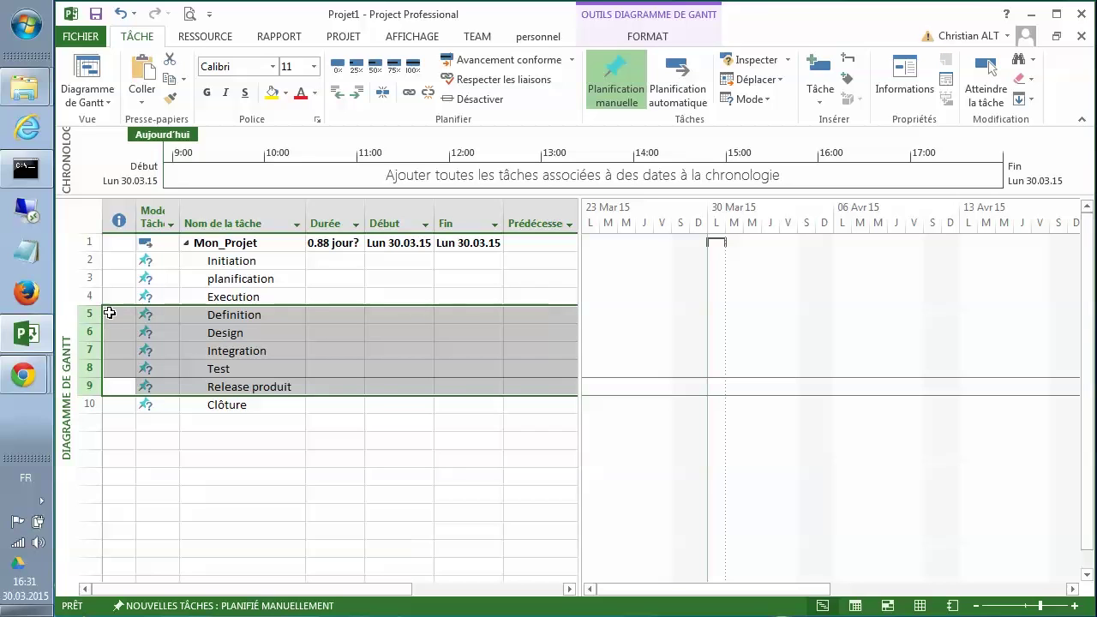
pyautogui.click(359, 96)
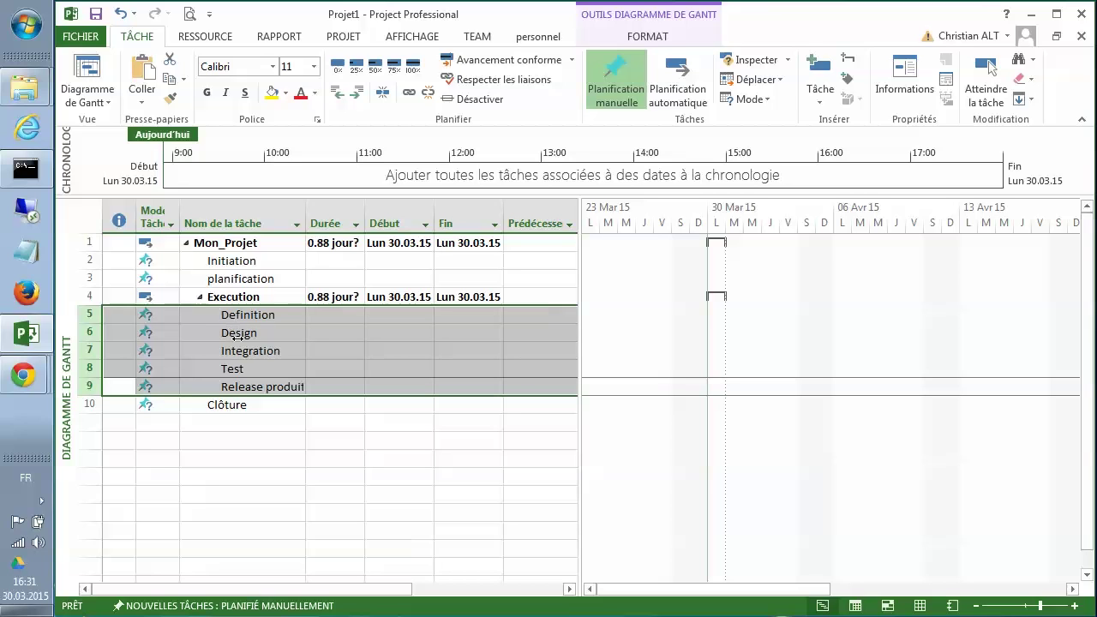
pyautogui.click(257, 384)
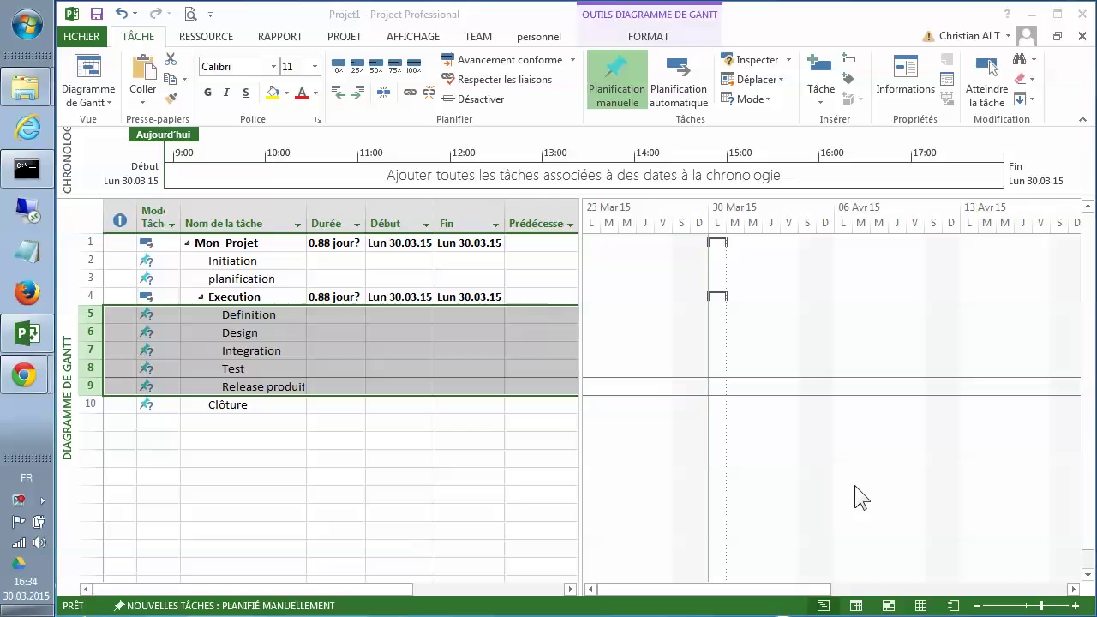
# Set the duration of Initiation to 1 sm and of planification to 2 sm.
pyautogui.click(324, 261)
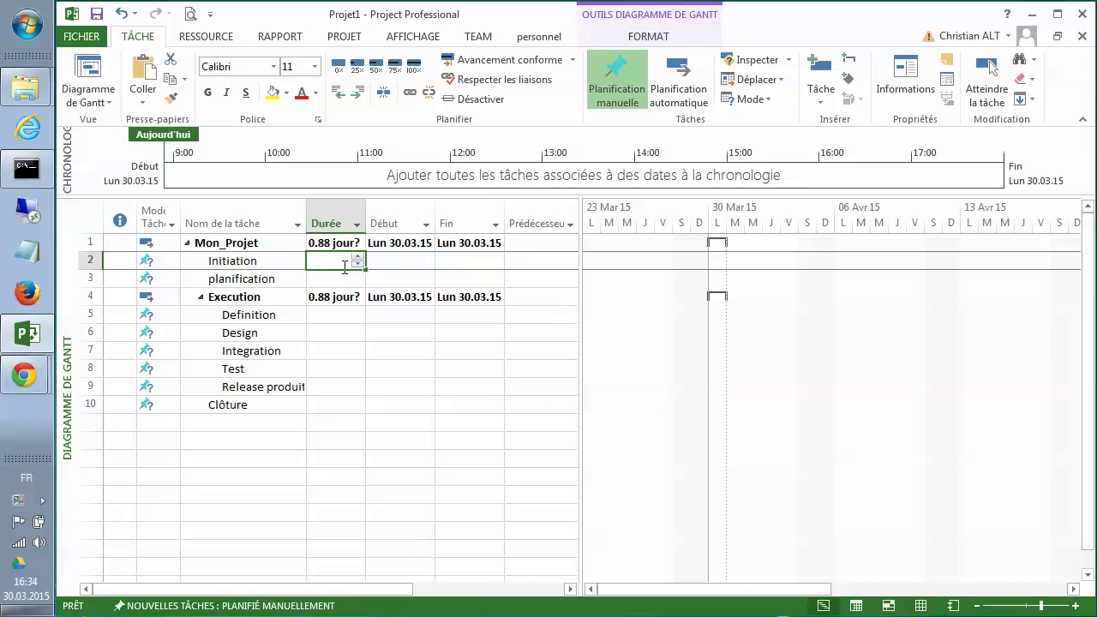
pyautogui.write('1 sm')
pyautogui.press('Return')
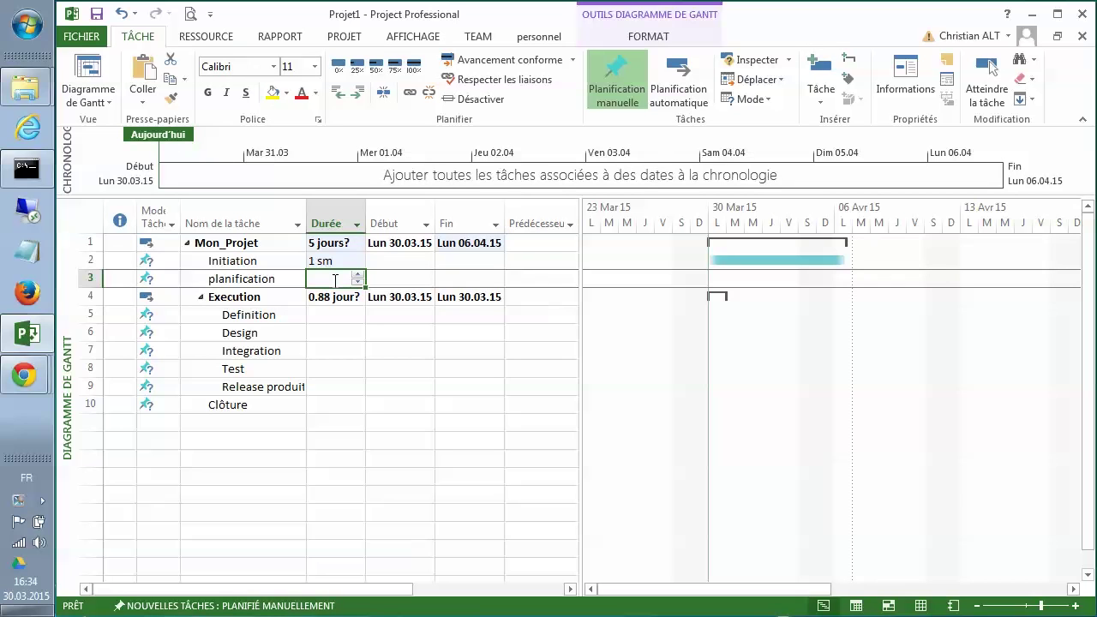
pyautogui.write('2s')
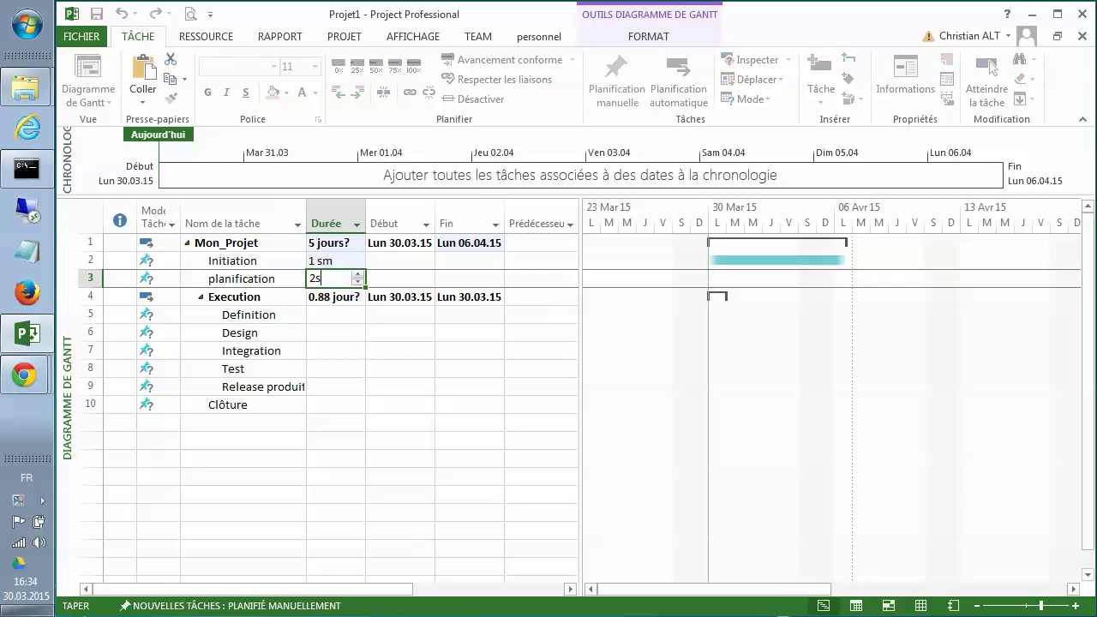
pyautogui.press('Return')
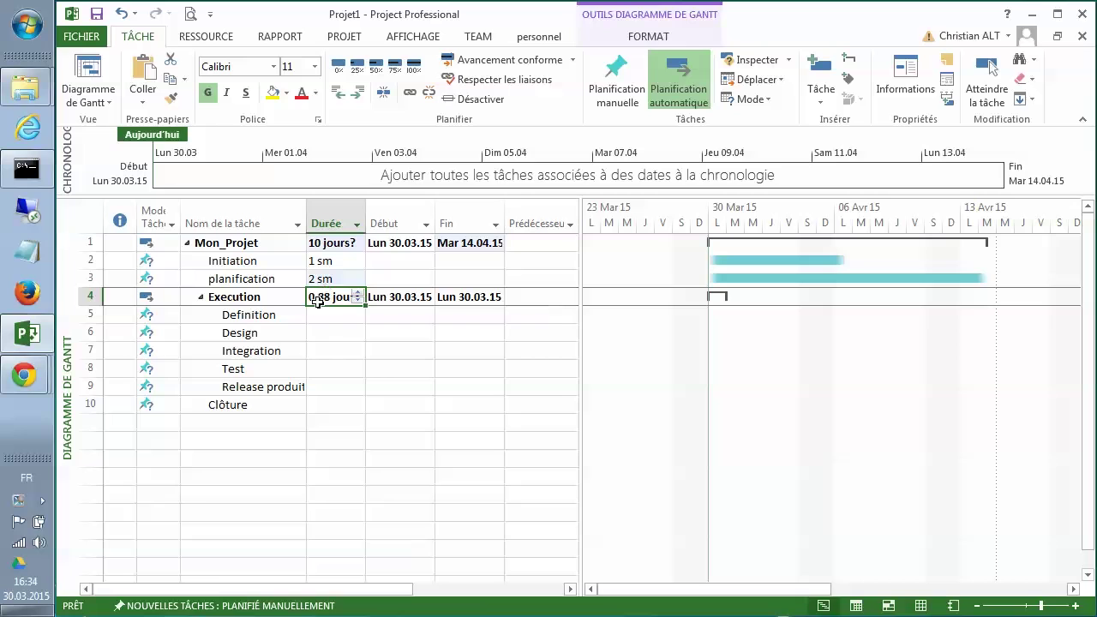
# Enter 1w as the duration of Definition and set the duration of Design to 1 sm.
pyautogui.click(324, 314)
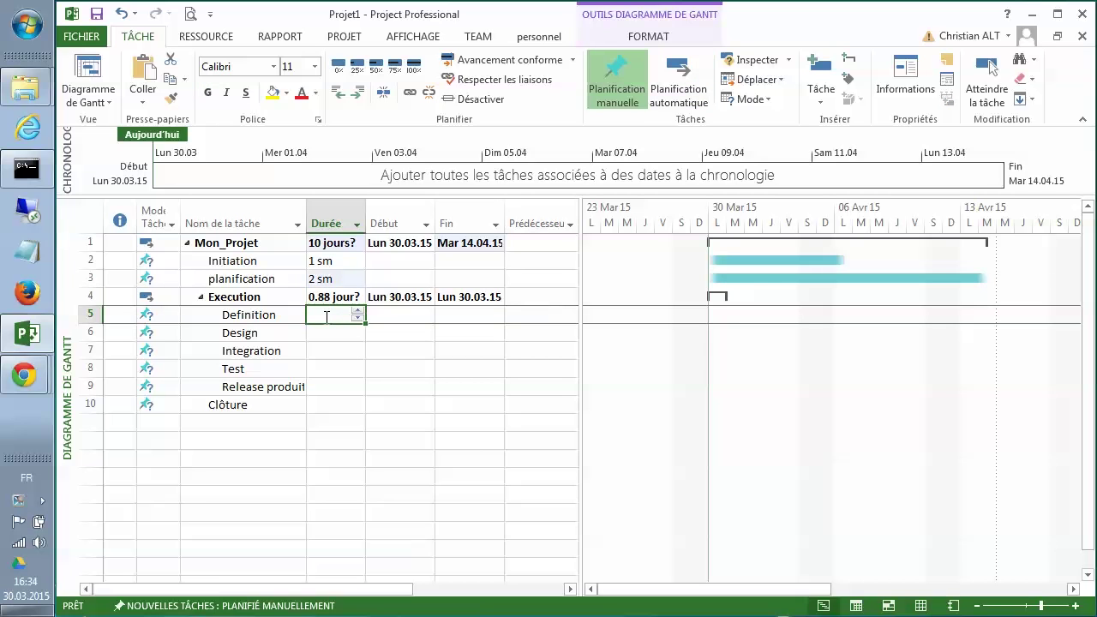
pyautogui.write('1w')
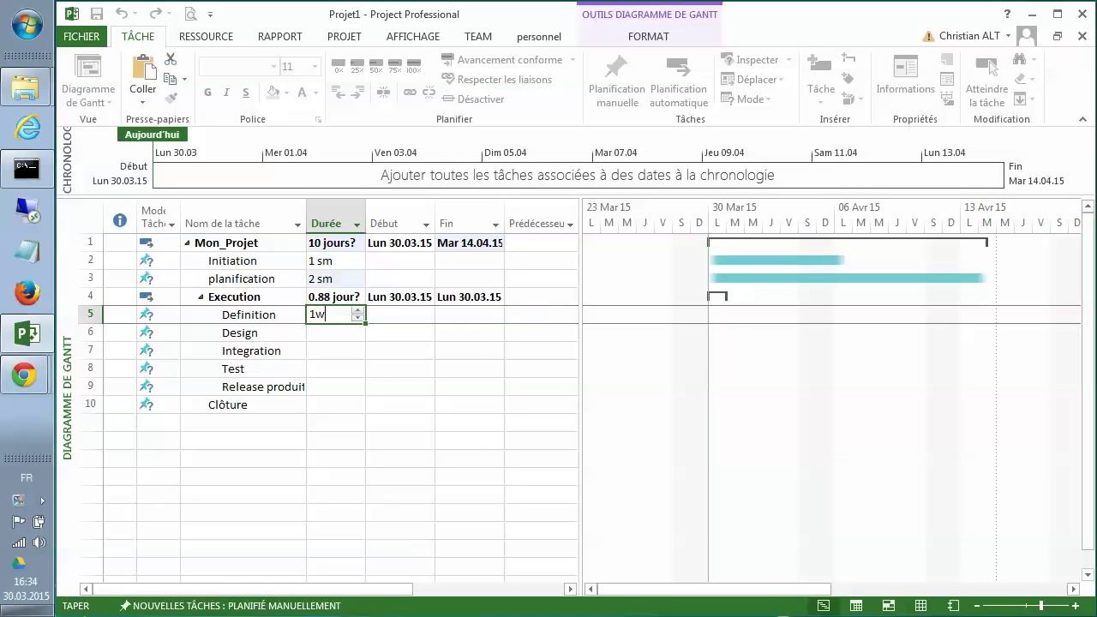
pyautogui.press('Return')
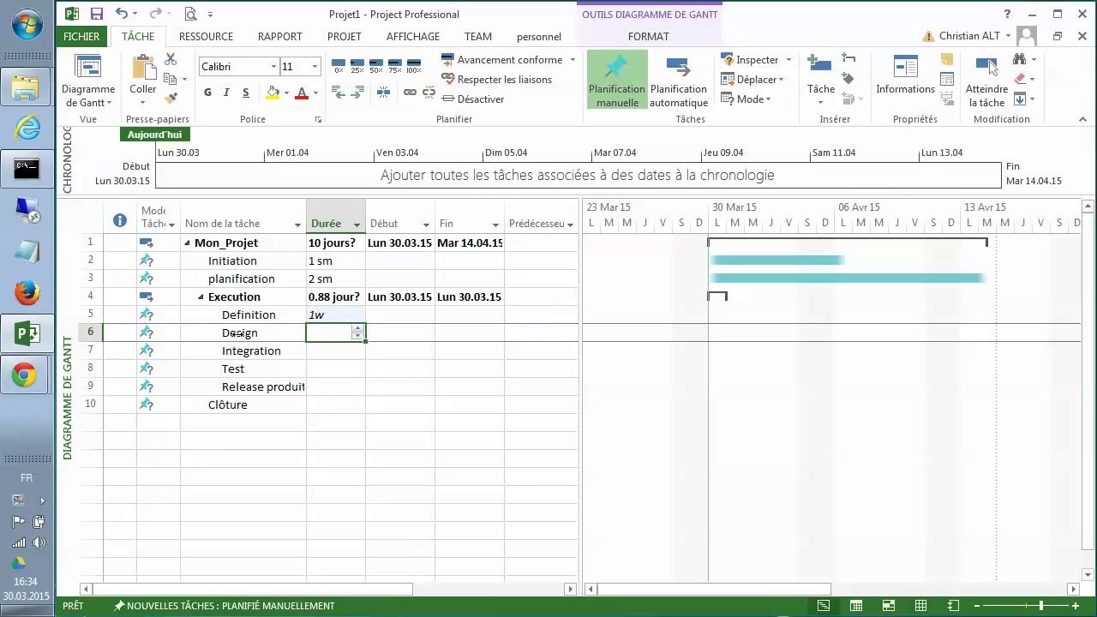
pyautogui.click(241, 341)
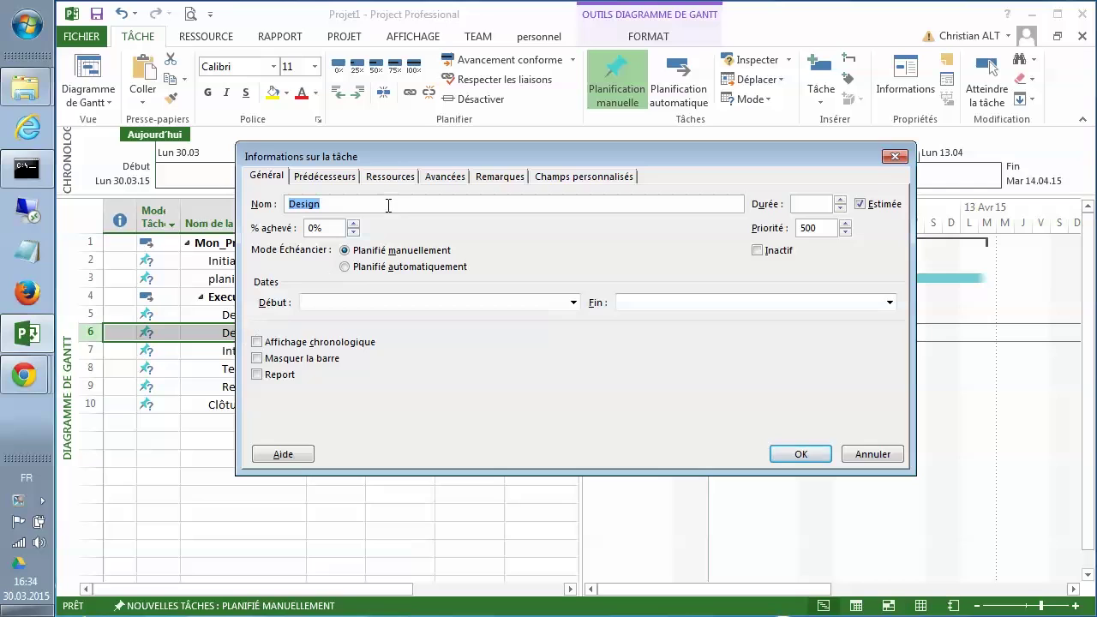
pyautogui.click(802, 203)
pyautogui.write('1s')
pyautogui.press('Return')
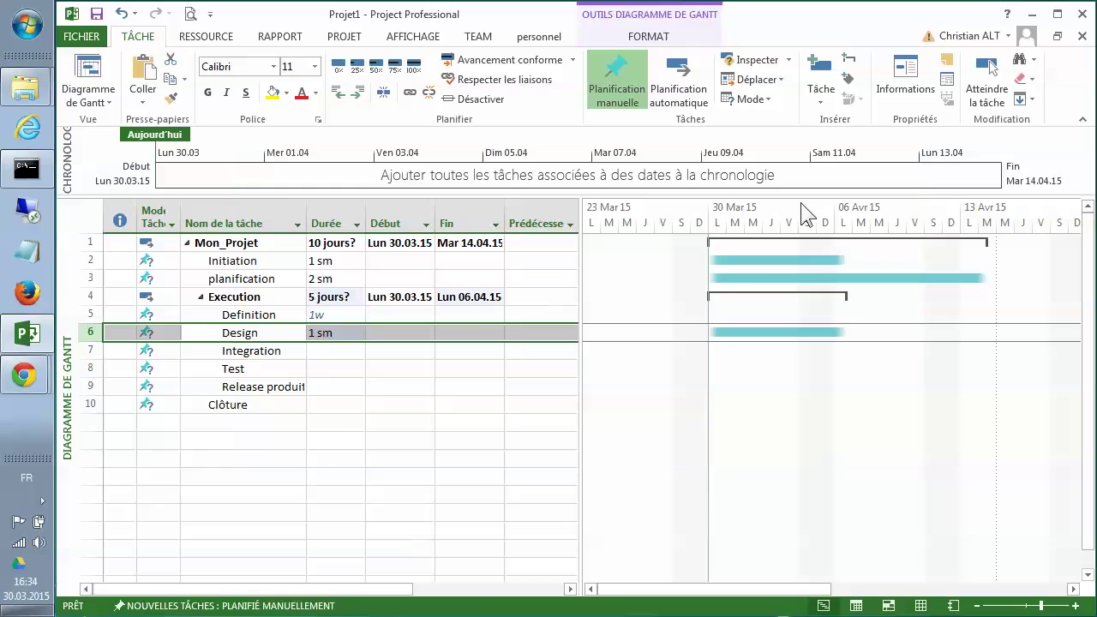
# Set the duration of Integration to 4 sm and of Test to 3 sm.
pyautogui.press('Down')
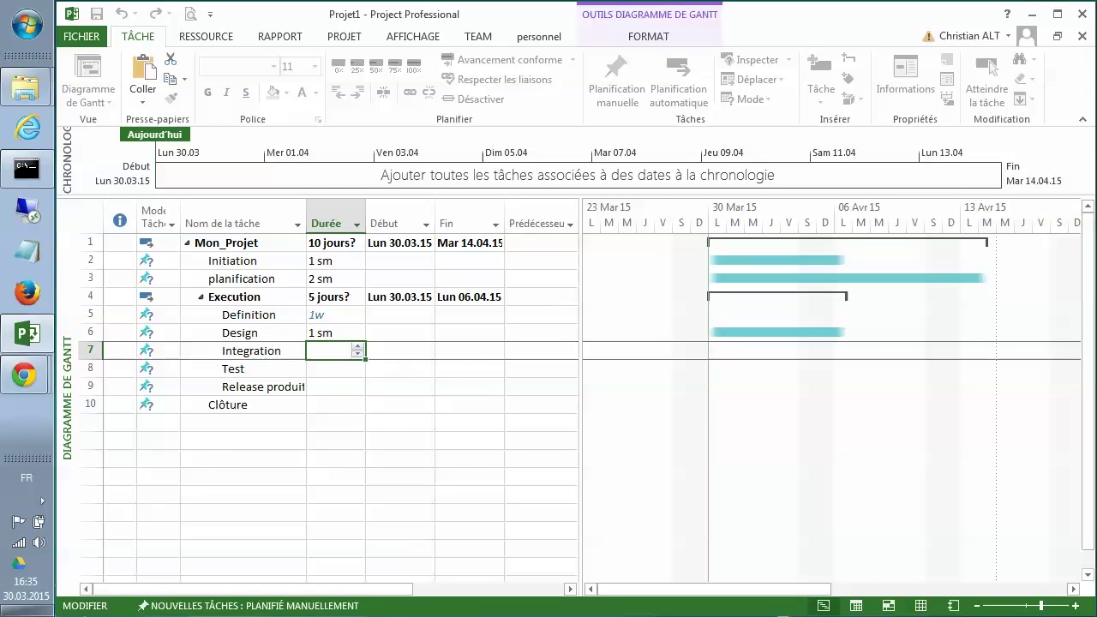
pyautogui.write('4s')
pyautogui.press('Return')
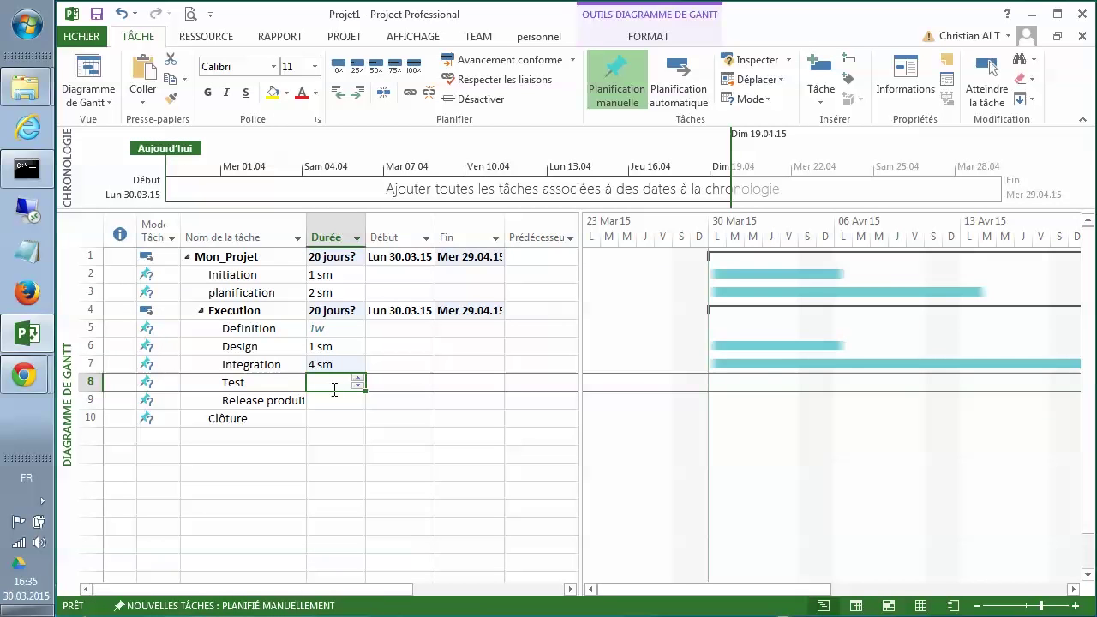
pyautogui.write('3 s')
pyautogui.press('Return')
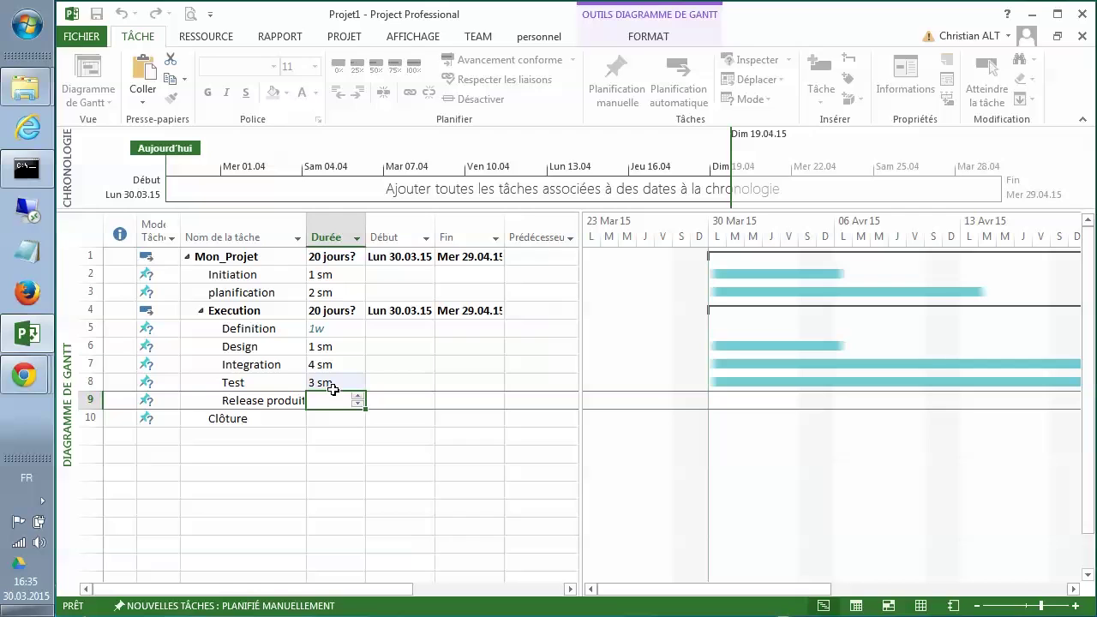
# Make Release produit and Clôture milestones by setting both durations to 0 days.
pyautogui.click(326, 403)
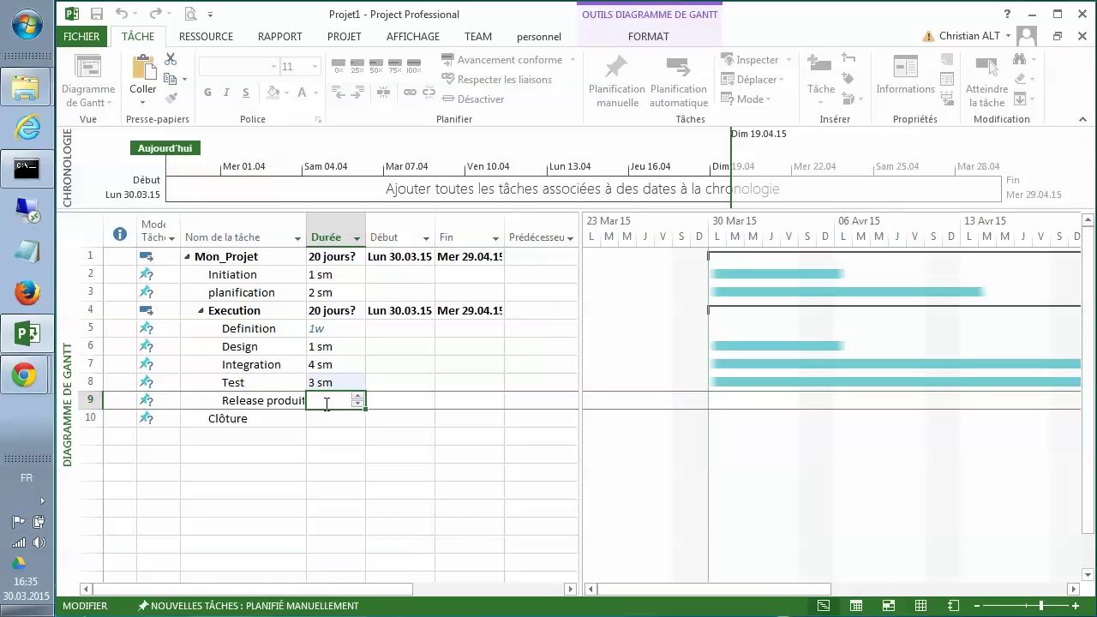
pyautogui.write('0j')
pyautogui.press('Return')
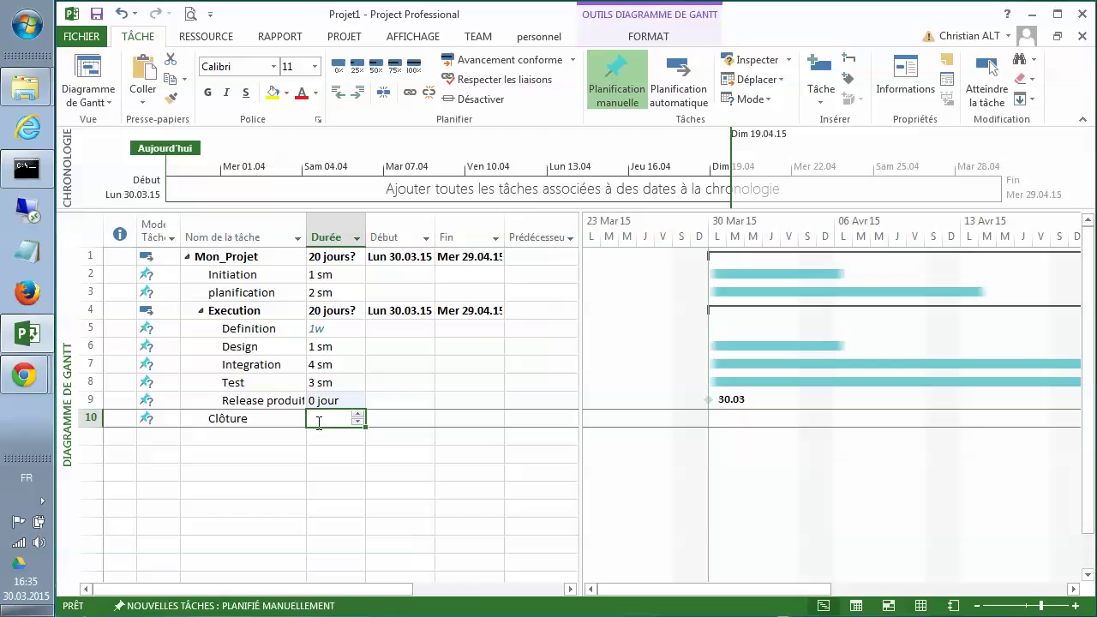
pyautogui.write('0j')
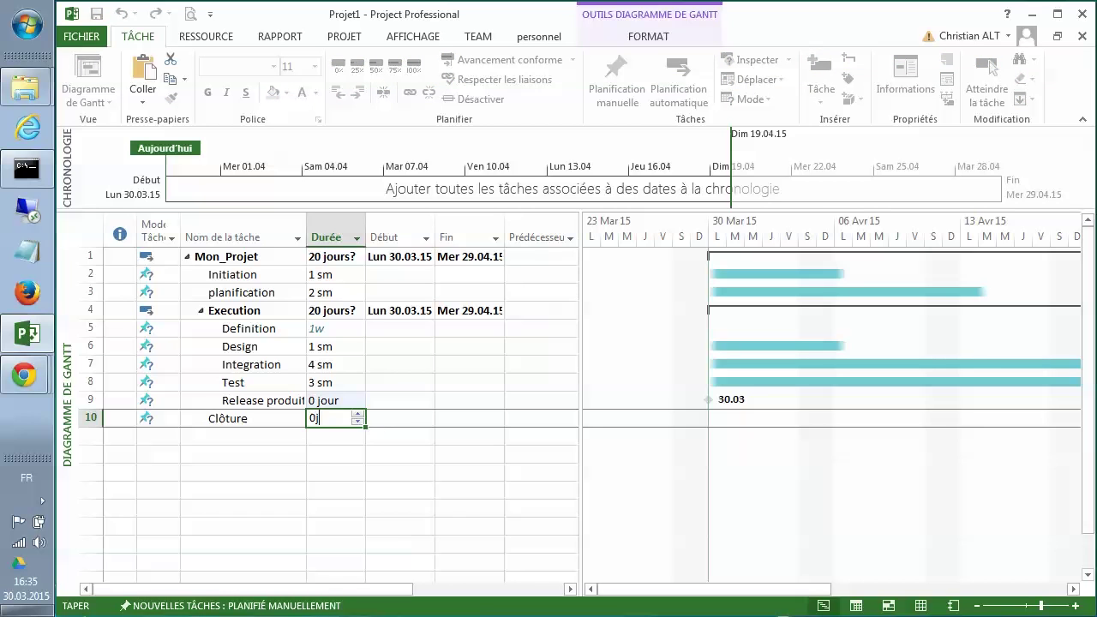
pyautogui.press('Return')
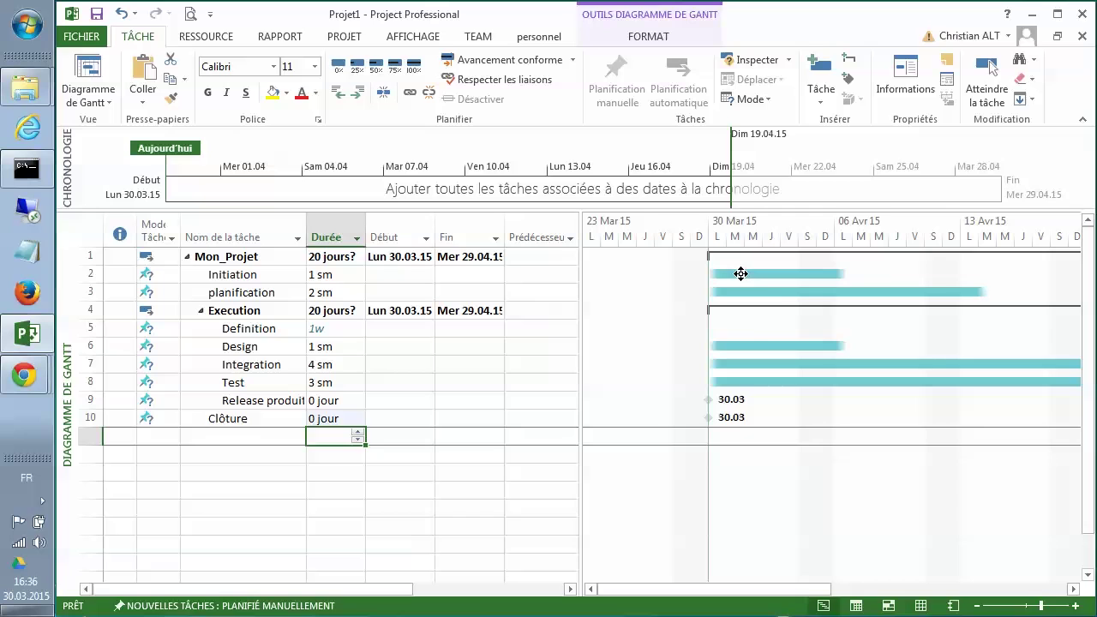
# Link all tasks from Initiation through Clôture in sequence as predecessors and successors.
pyautogui.moveTo(741, 274)
pyautogui.click(80, 274)
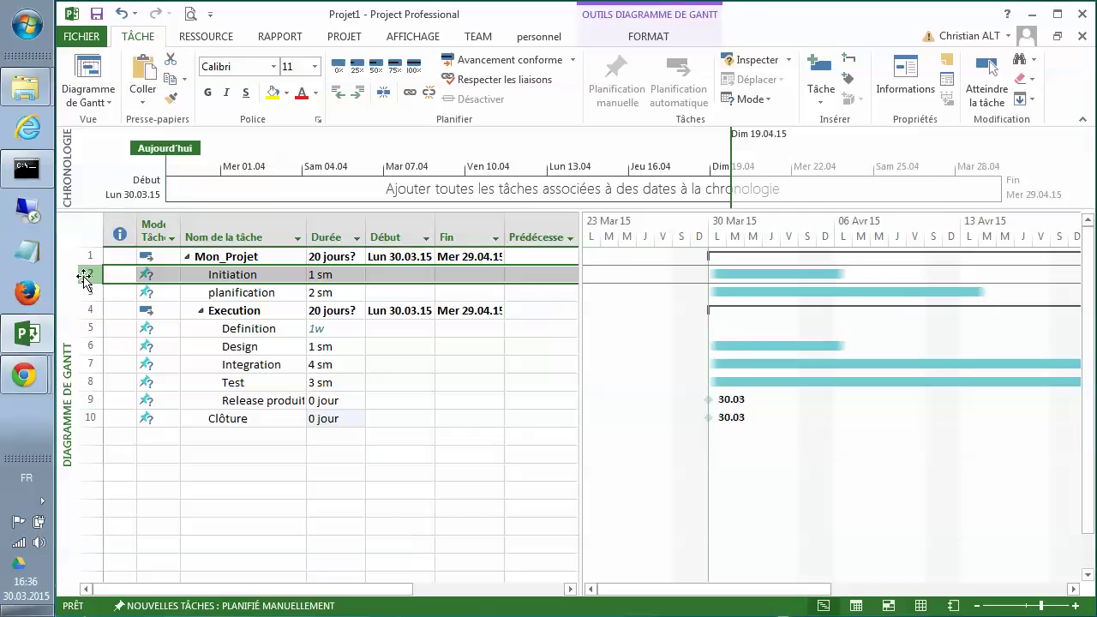
pyautogui.keyDown('shift'); pyautogui.click(82, 419); pyautogui.keyUp('shift')
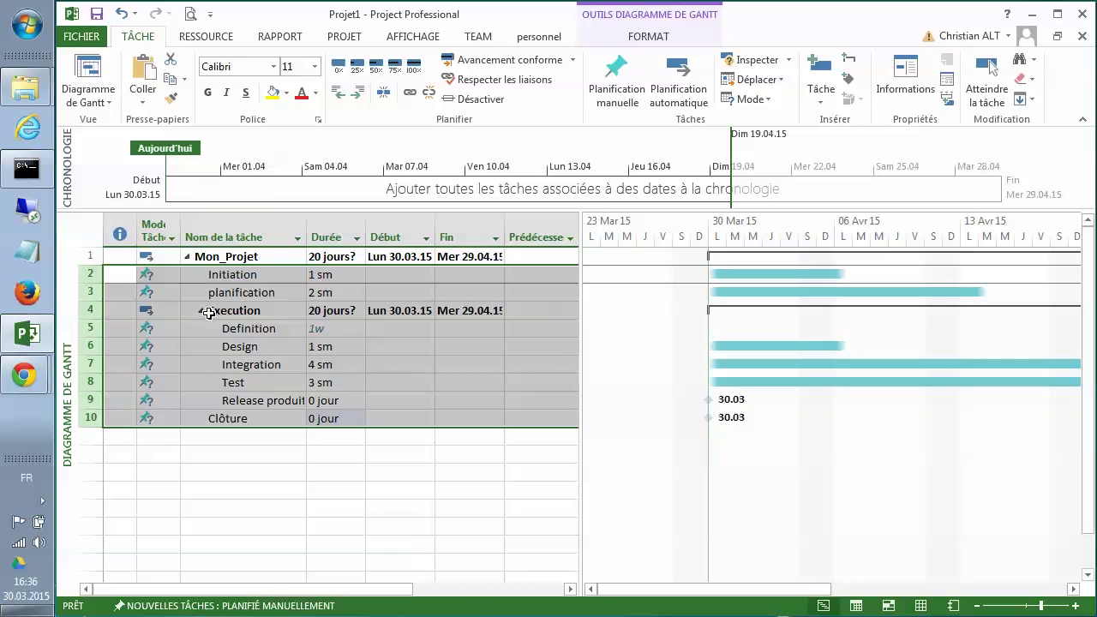
pyautogui.click(411, 92)
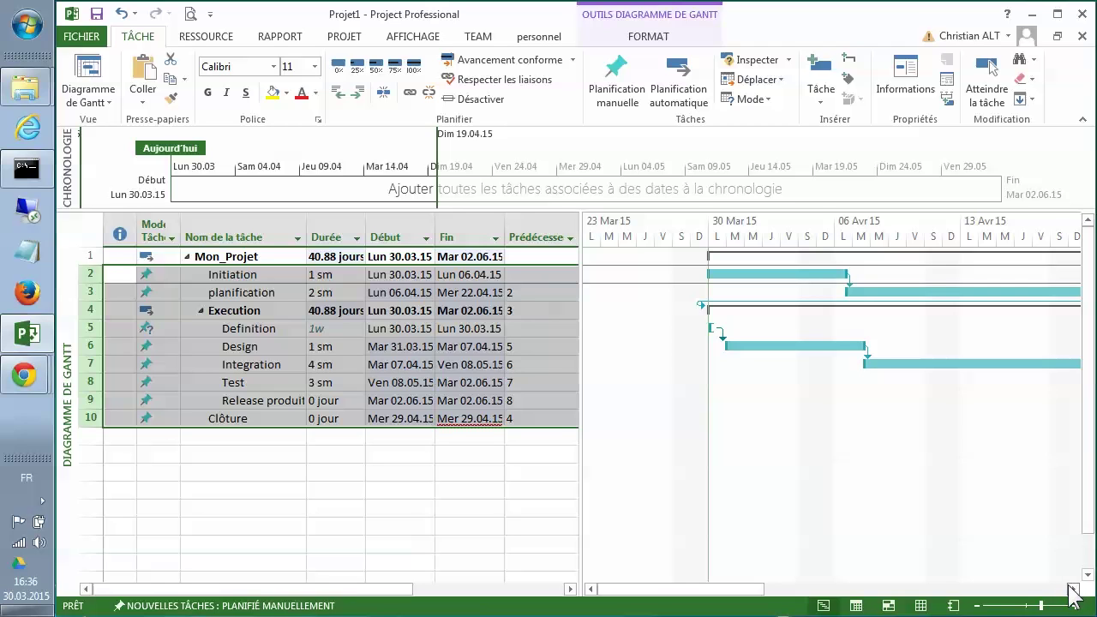
pyautogui.click(977, 607)
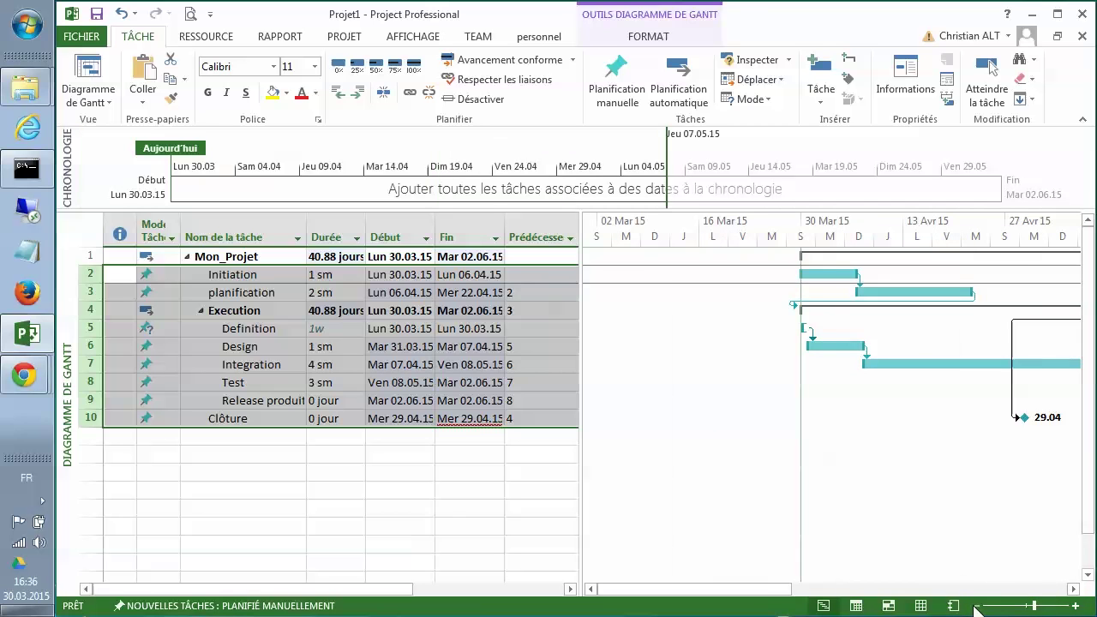
pyautogui.click(977, 606)
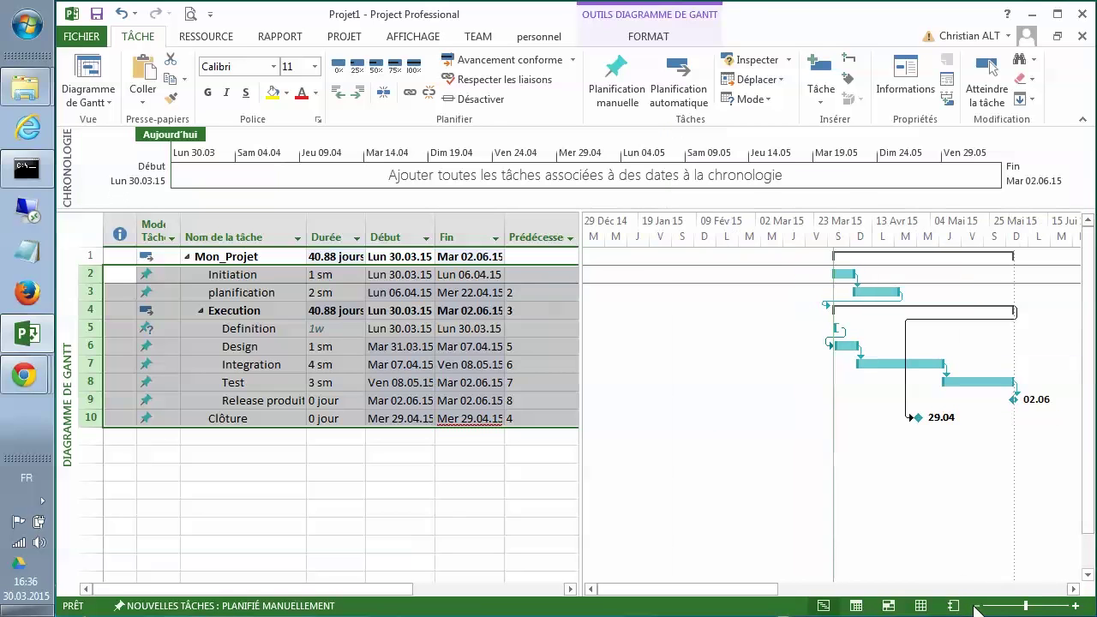
pyautogui.click(1074, 606)
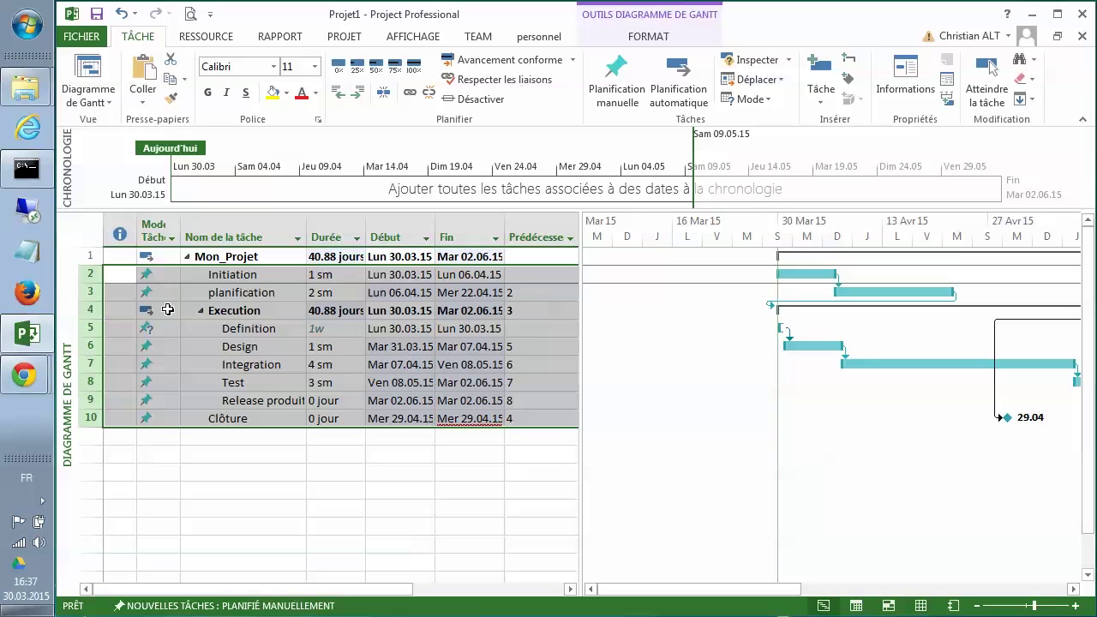
# Widen the Mode Tâche column and set the task mode of Initiation and planification to Planifié automatiquement.
pyautogui.moveTo(178, 225); pyautogui.dragTo(197, 228)
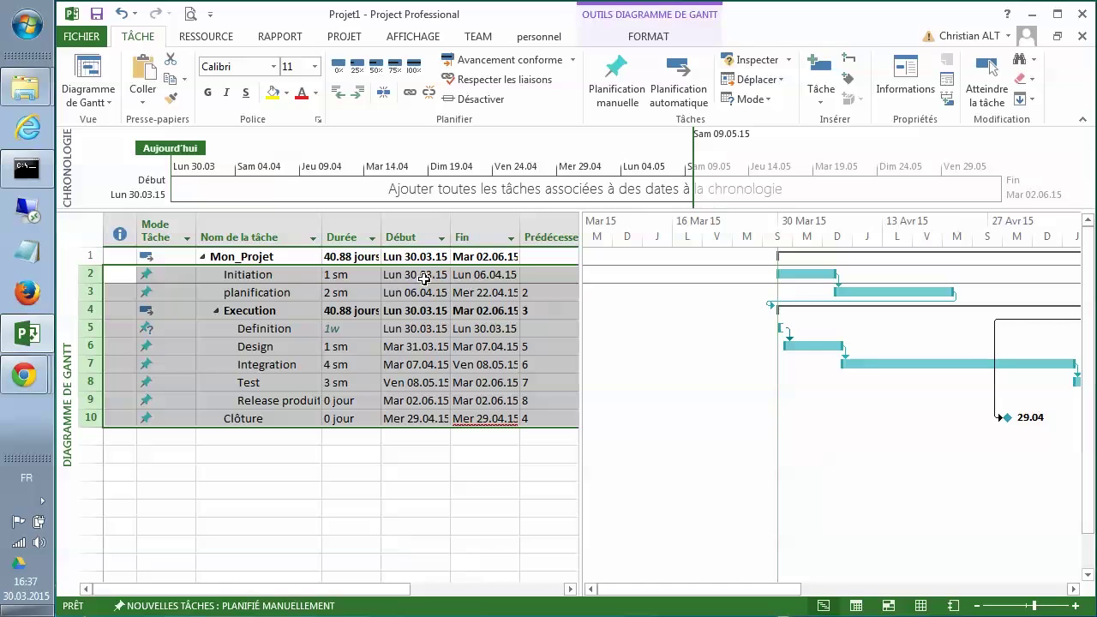
pyautogui.click(188, 277)
pyautogui.click(187, 275)
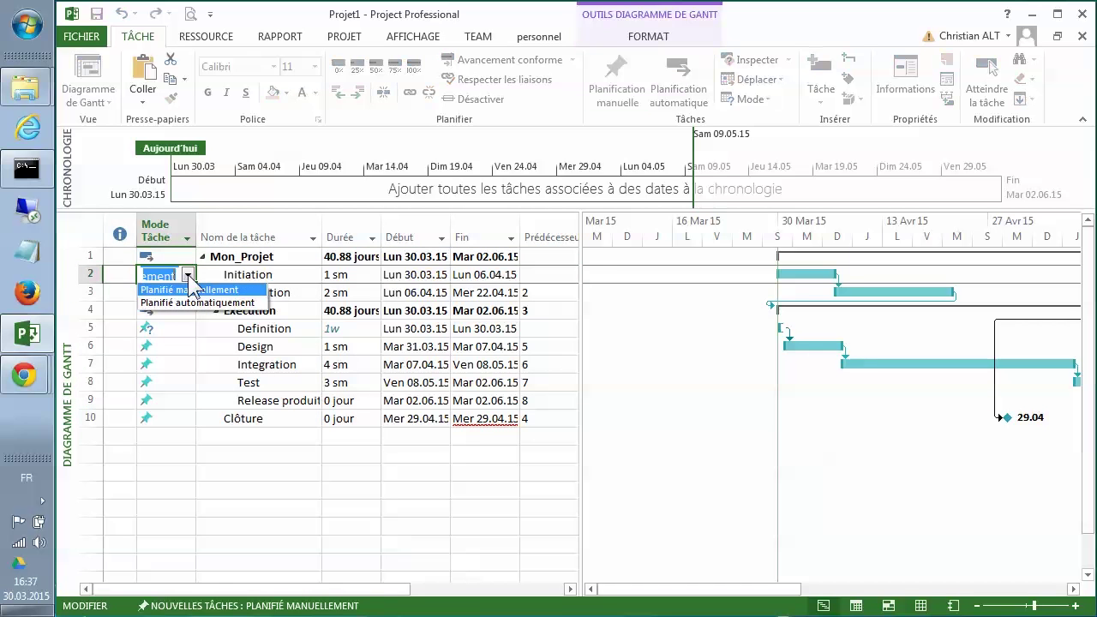
pyautogui.click(196, 302)
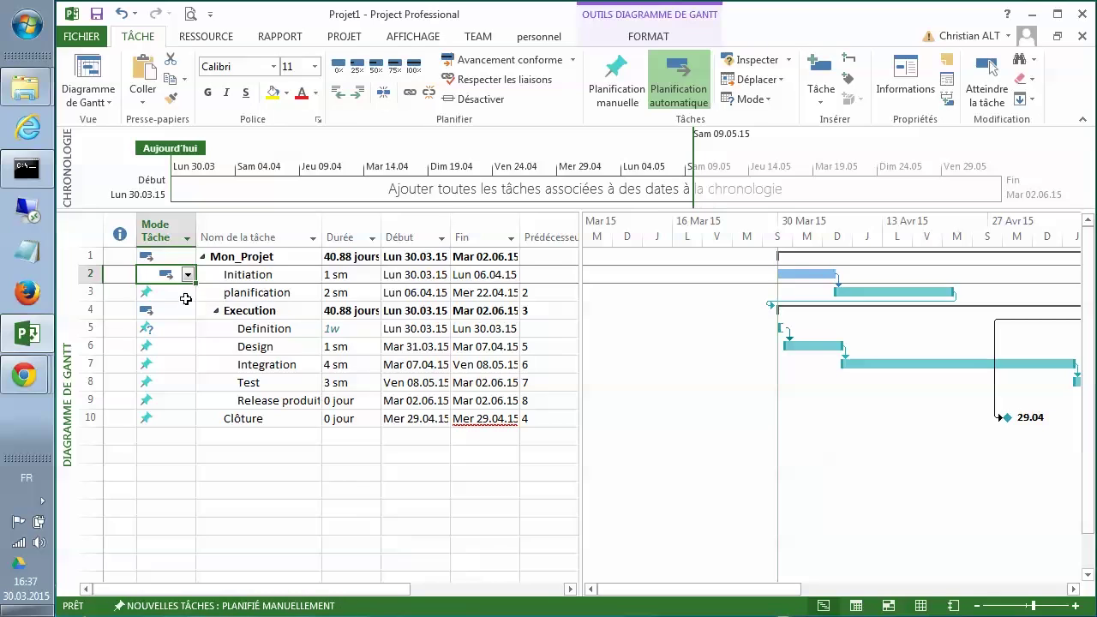
pyautogui.click(189, 296)
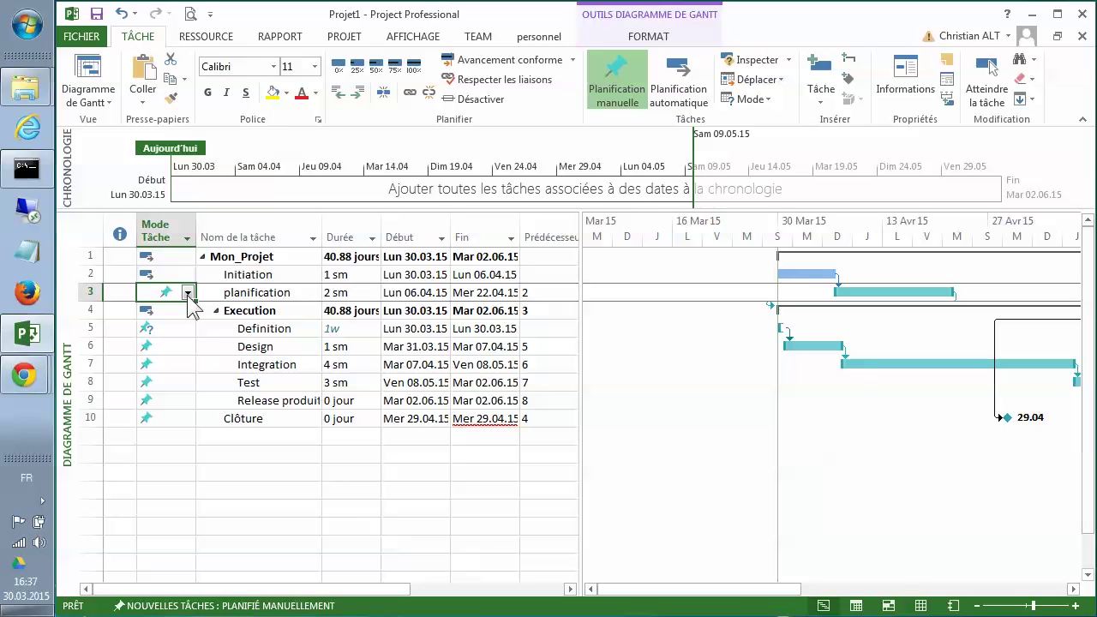
pyautogui.click(187, 294)
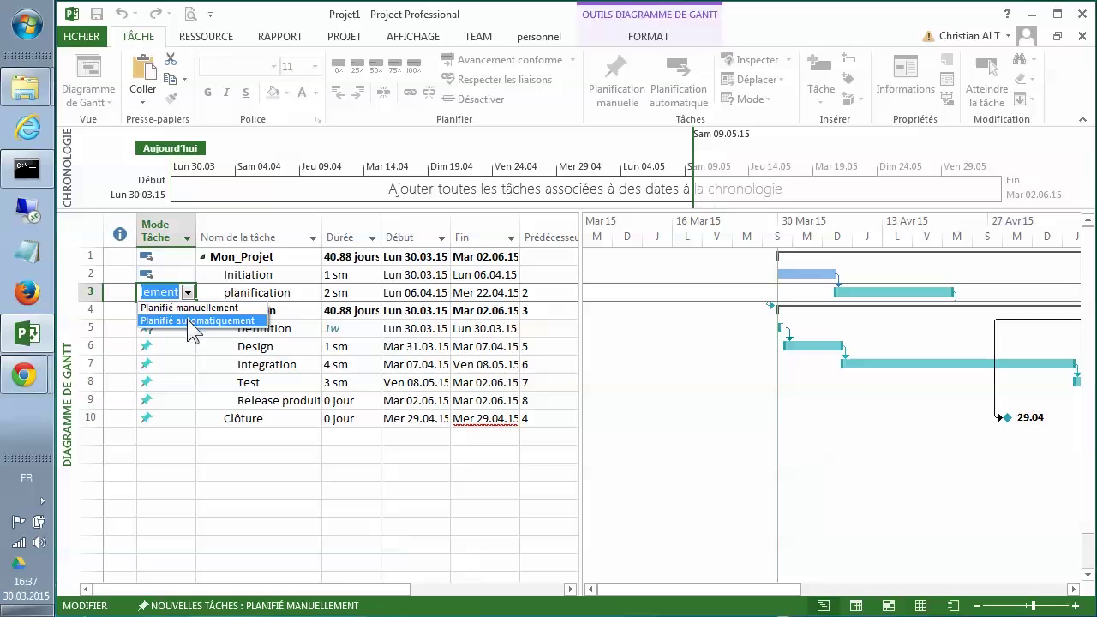
pyautogui.click(192, 321)
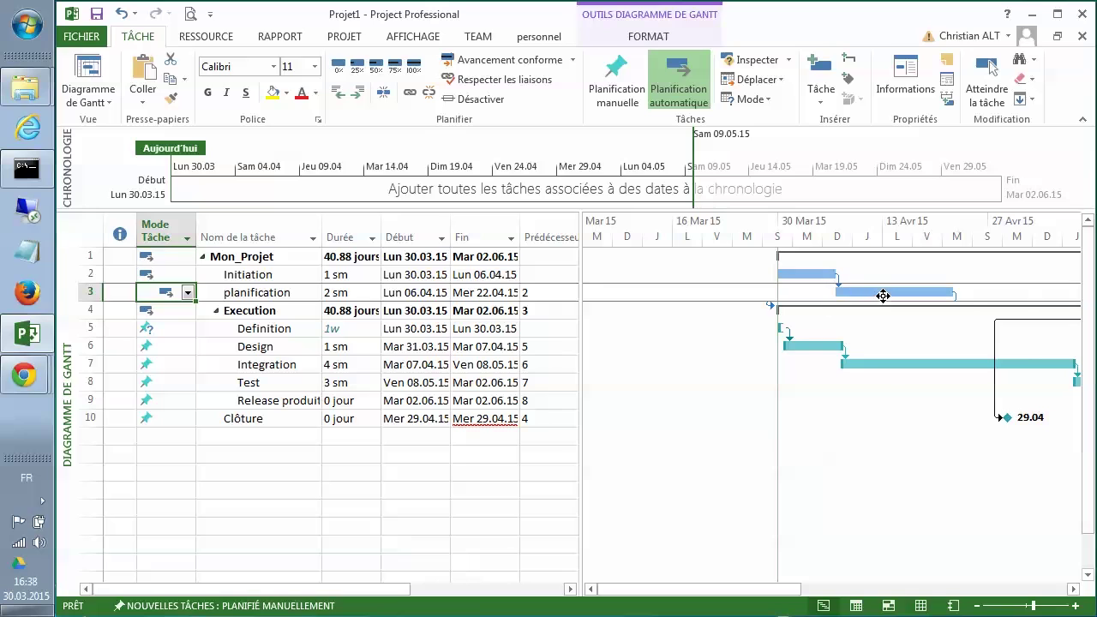
# Set the task mode of Definition and Design to Planifié automatiquement.
pyautogui.moveTo(882, 296)
pyautogui.click(180, 329)
pyautogui.click(186, 329)
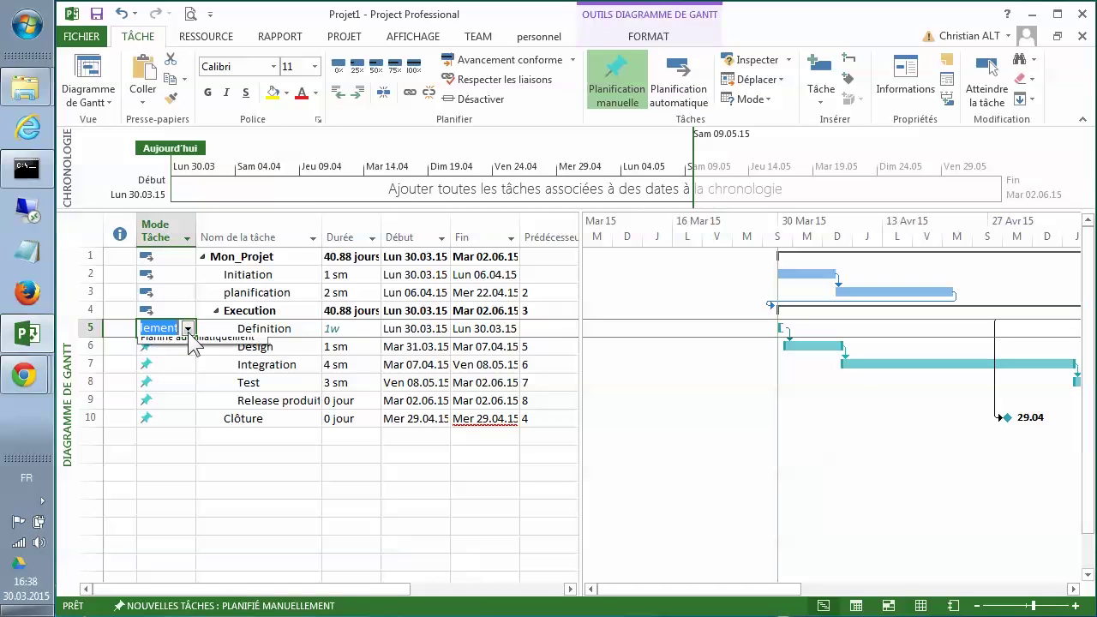
pyautogui.click(186, 356)
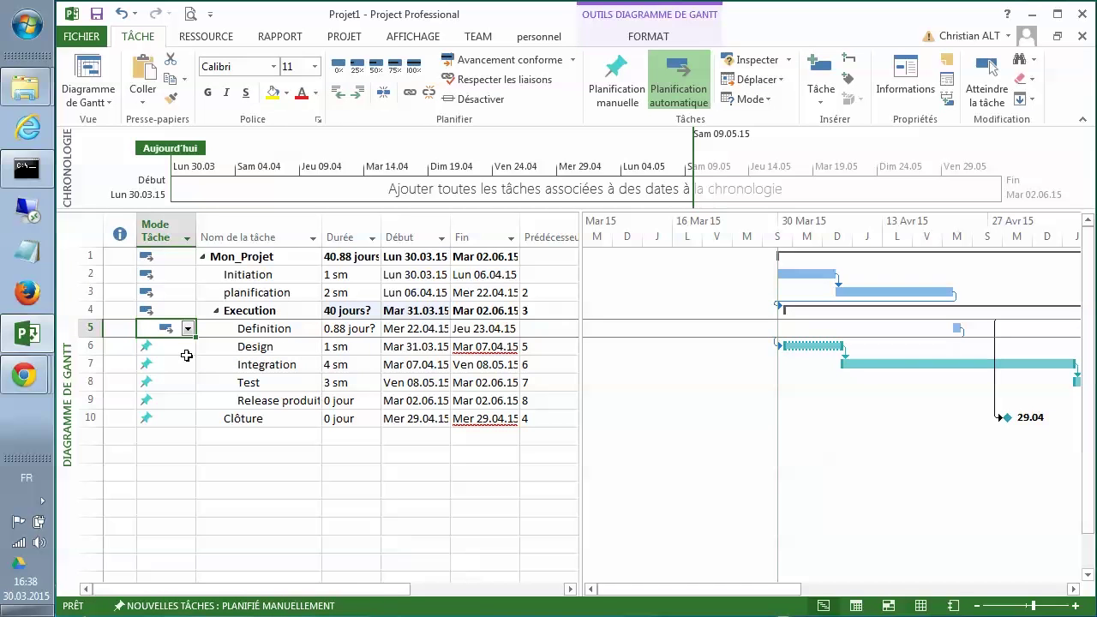
pyautogui.click(184, 347)
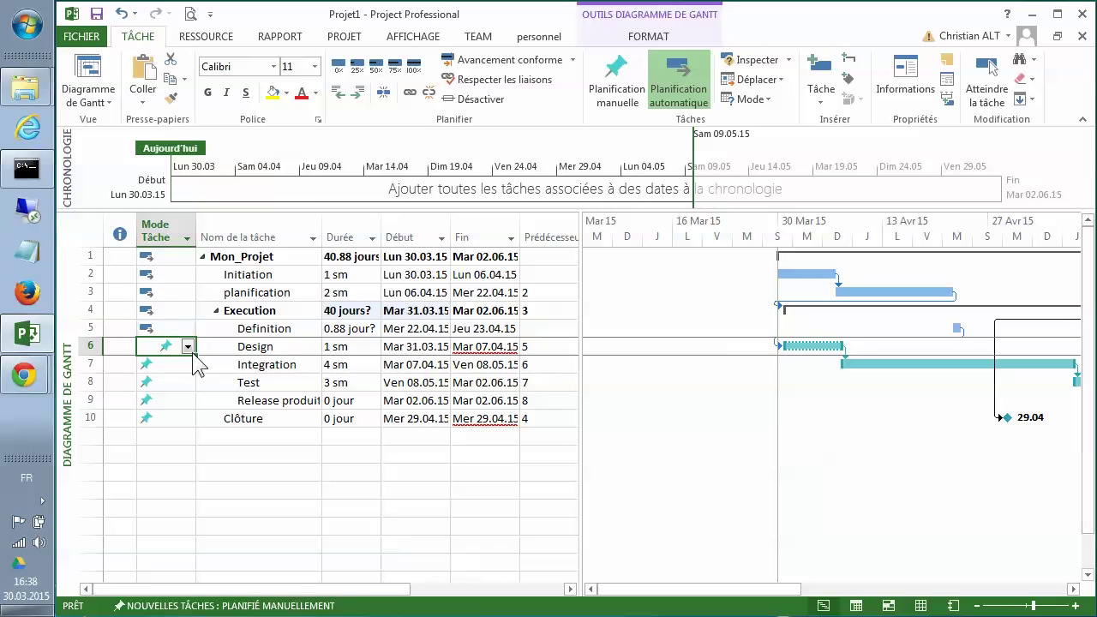
pyautogui.click(187, 346)
pyautogui.click(193, 374)
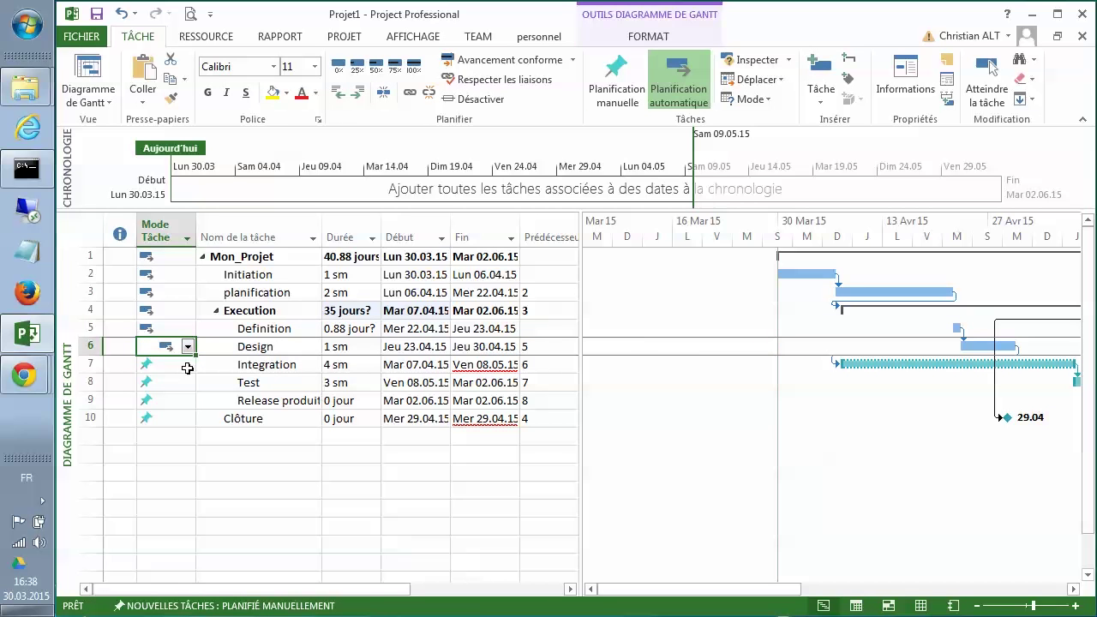
# Set the task mode of Integration and Test to Planifié automatiquement.
pyautogui.click(187, 368)
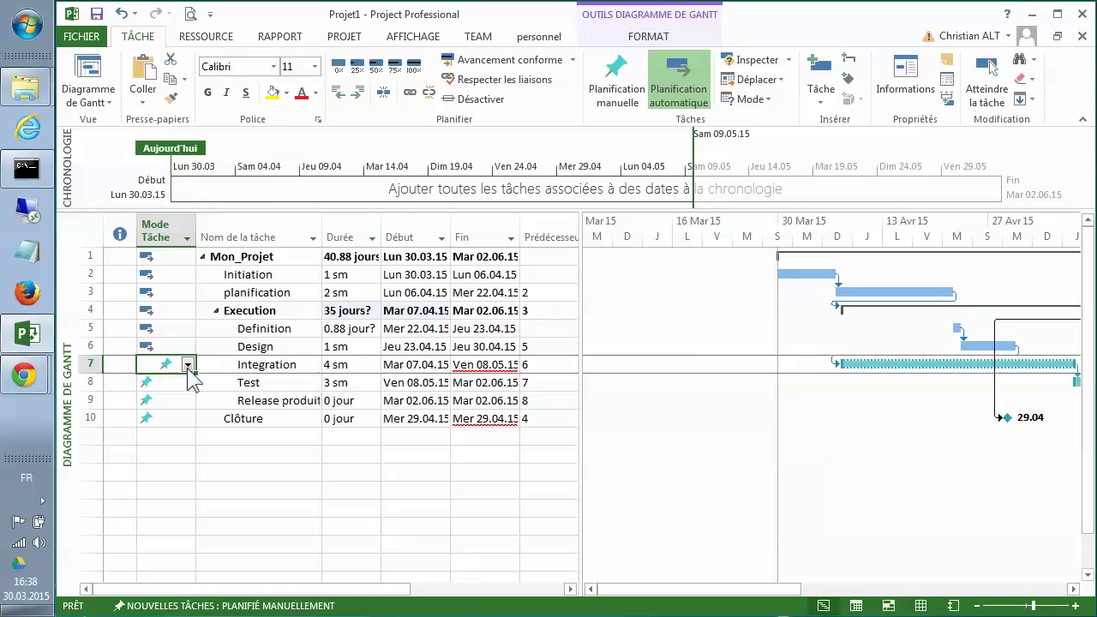
pyautogui.click(187, 368)
pyautogui.click(189, 393)
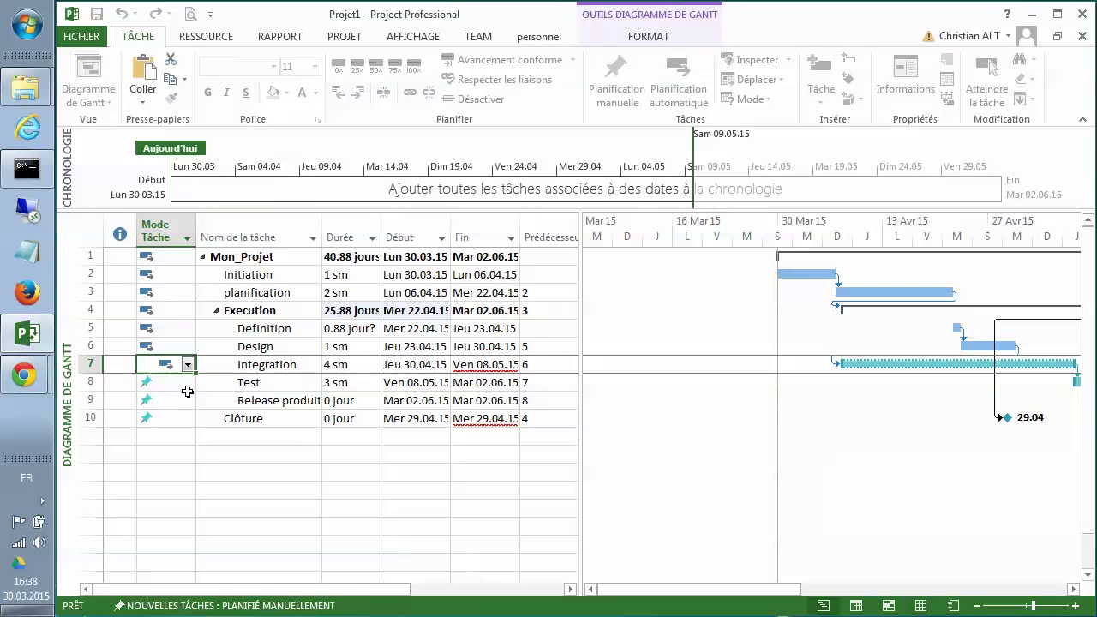
pyautogui.click(187, 386)
pyautogui.click(187, 383)
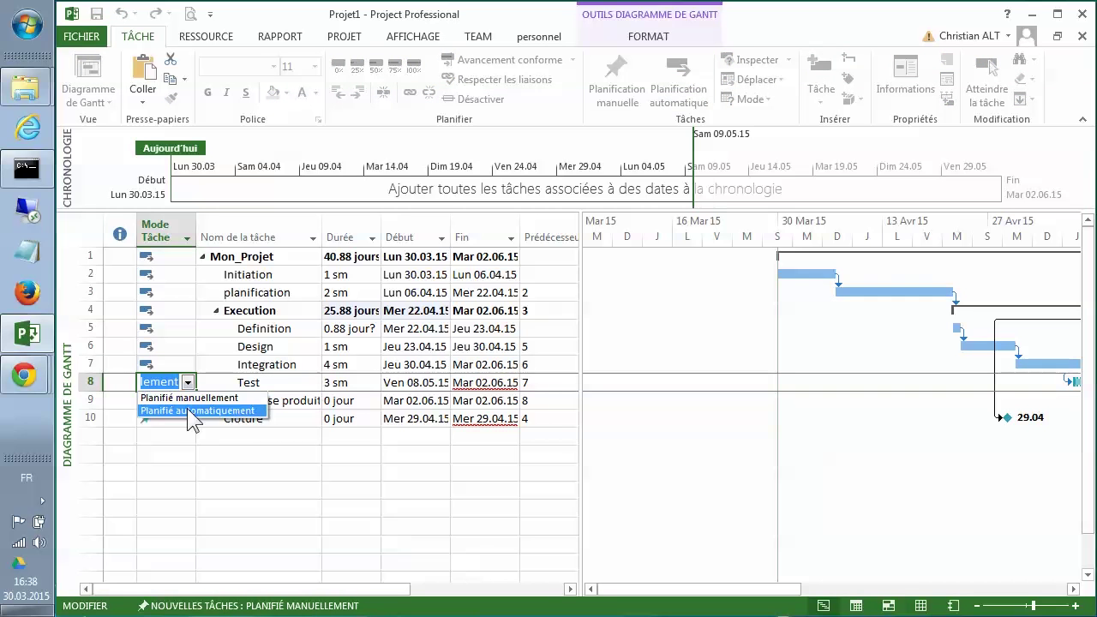
pyautogui.click(196, 411)
# Set the task mode of the Release produit and Clôture milestones to Planifié automatiquement.
pyautogui.click(190, 401)
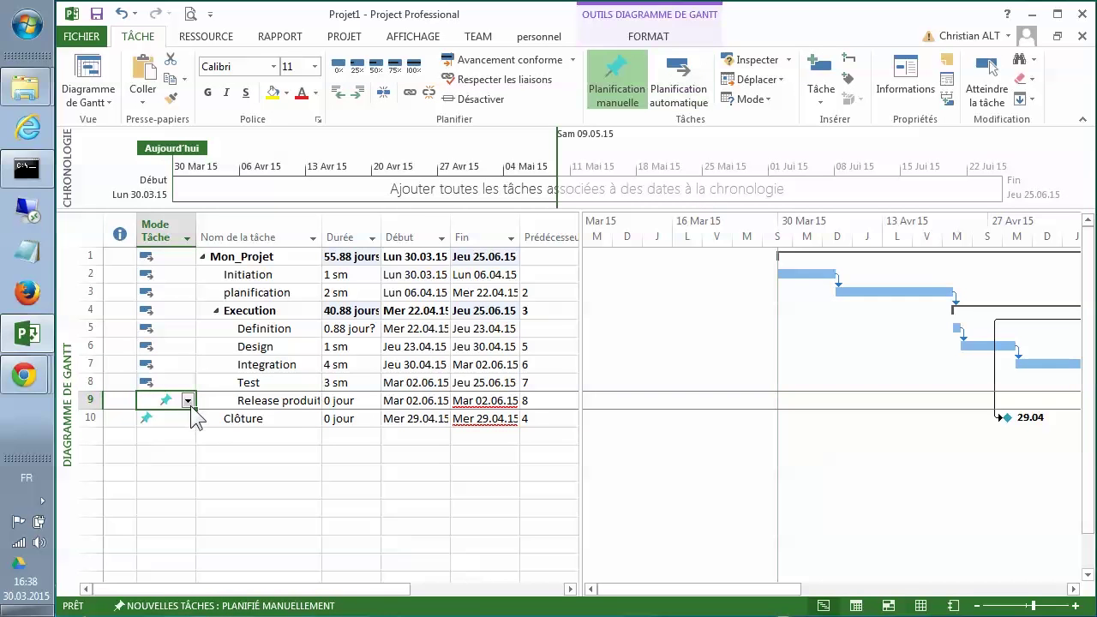
pyautogui.click(187, 400)
pyautogui.click(193, 431)
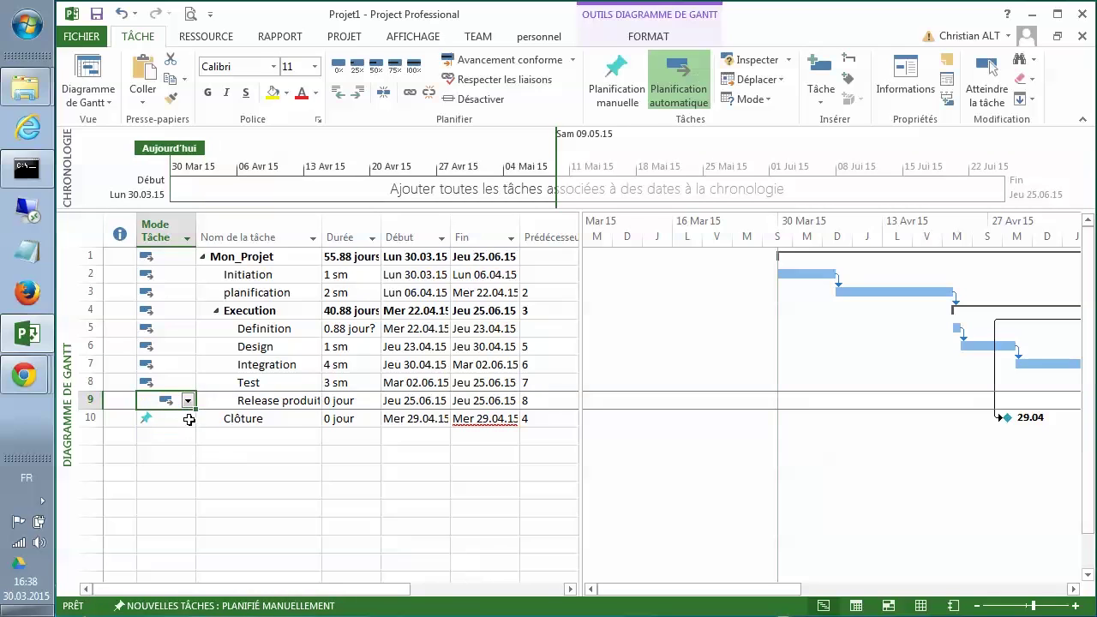
pyautogui.click(188, 418)
pyautogui.click(187, 419)
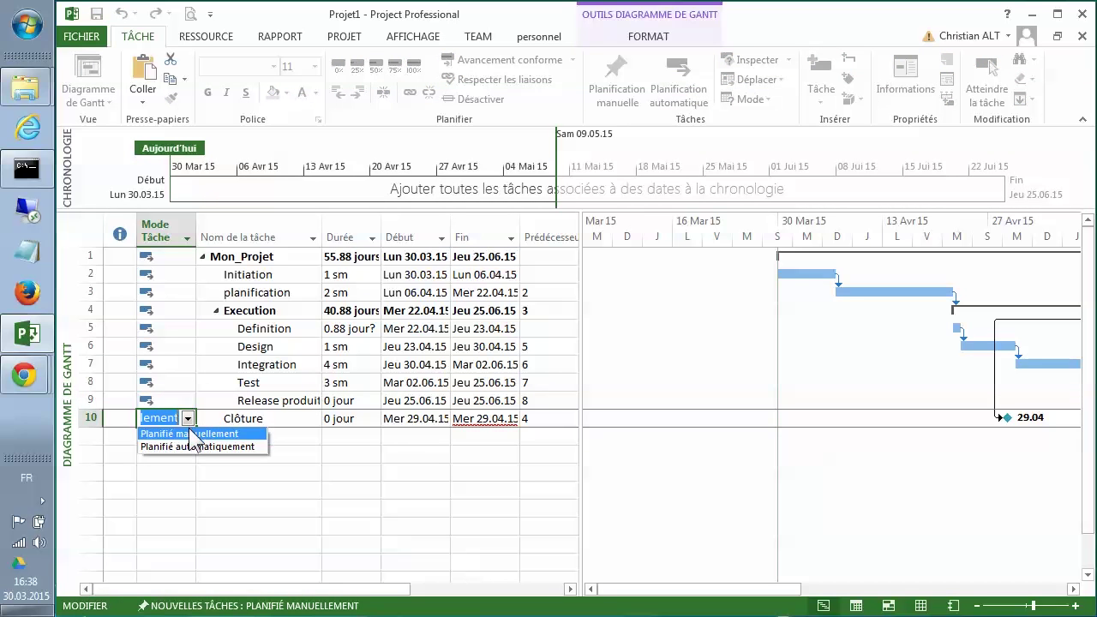
pyautogui.click(195, 446)
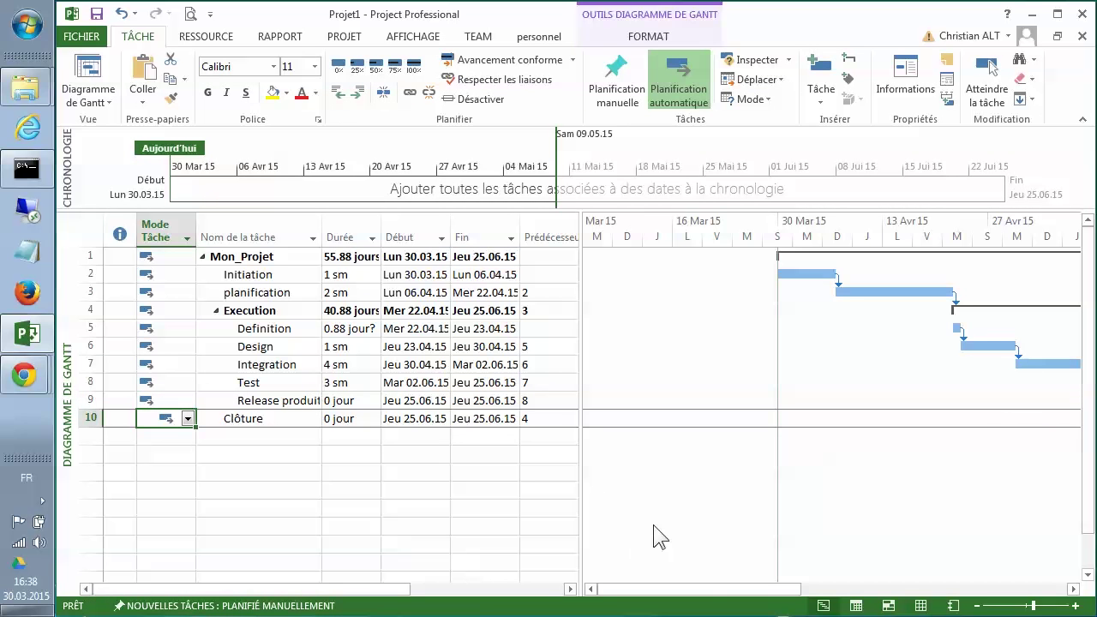
pyautogui.hscroll(3, 694, 591)
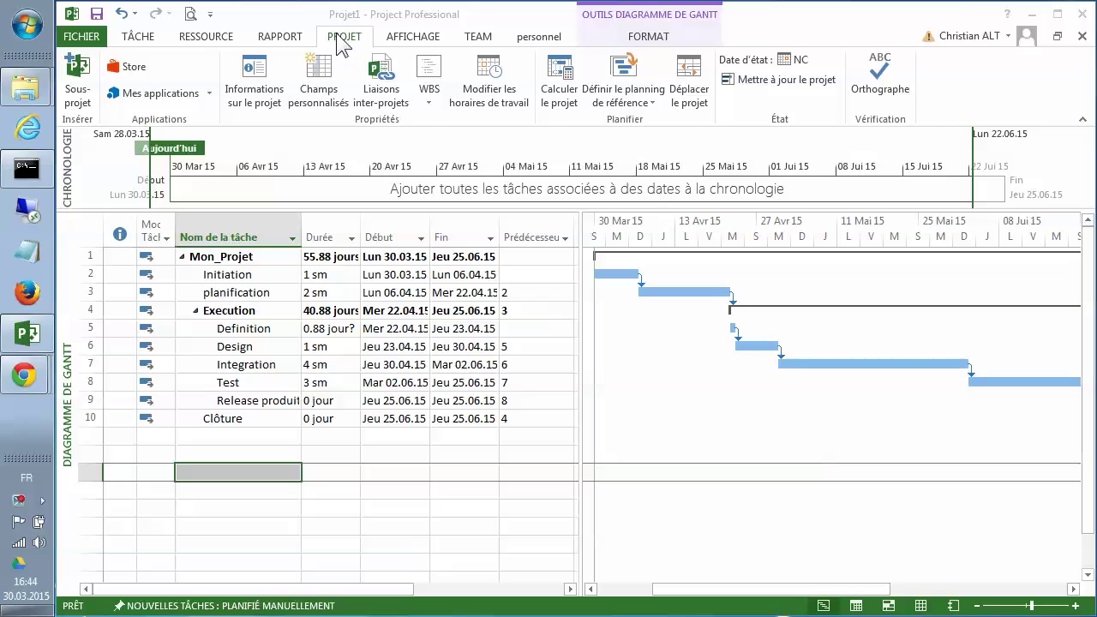
# Move the project to a new start date of Lun 04.01.16, shifting the deadlines with it, and review the rescheduled Gantt bars.
pyautogui.click(690, 75)
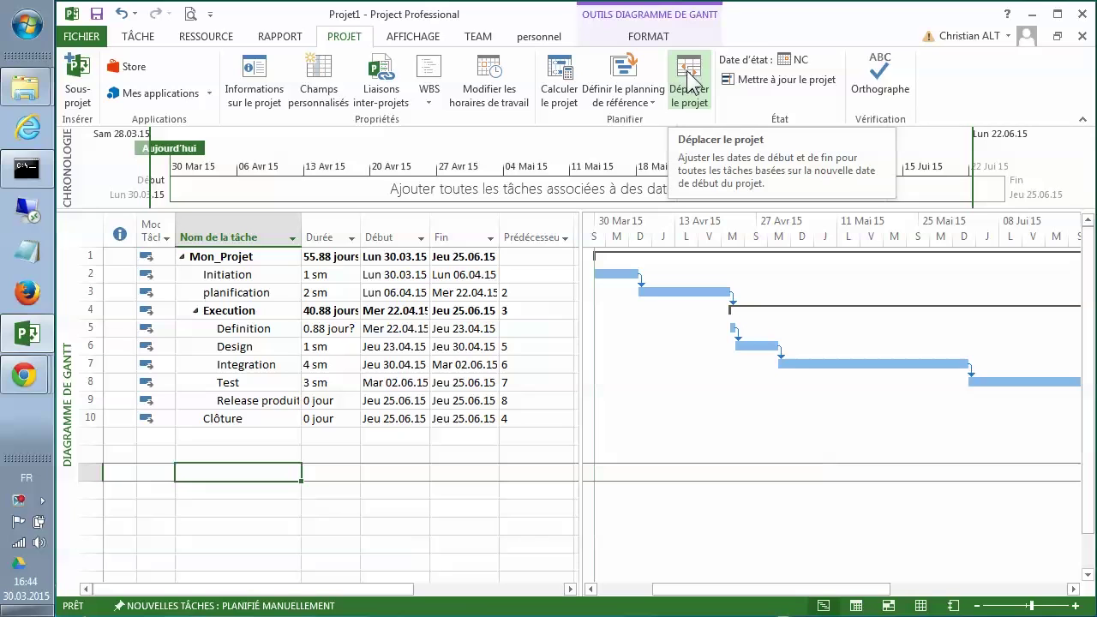
pyautogui.click(689, 86)
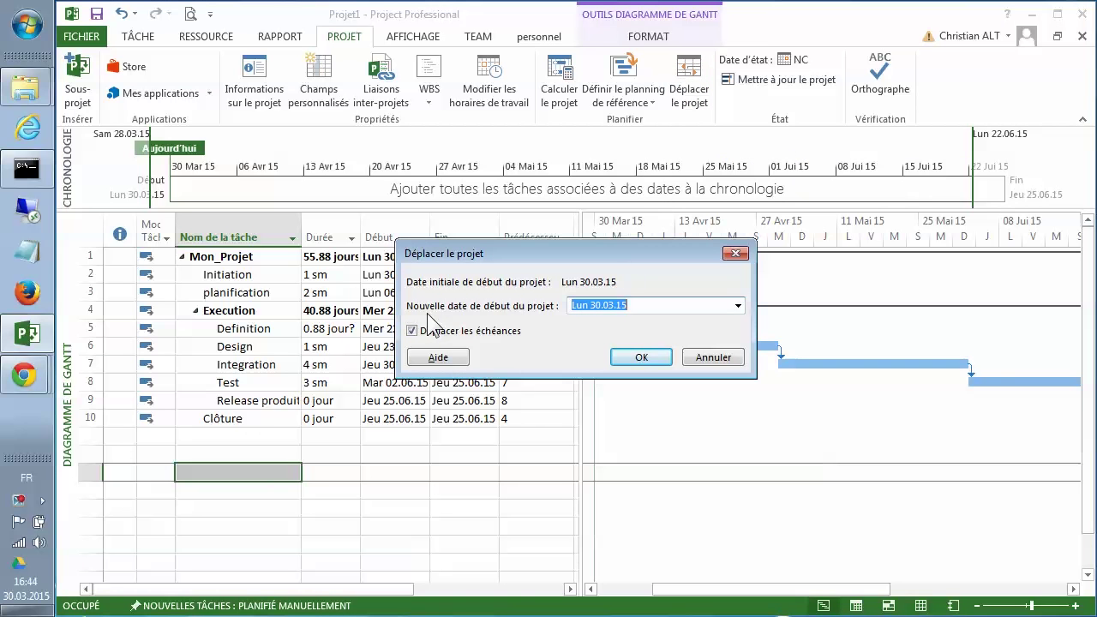
pyautogui.click(738, 305)
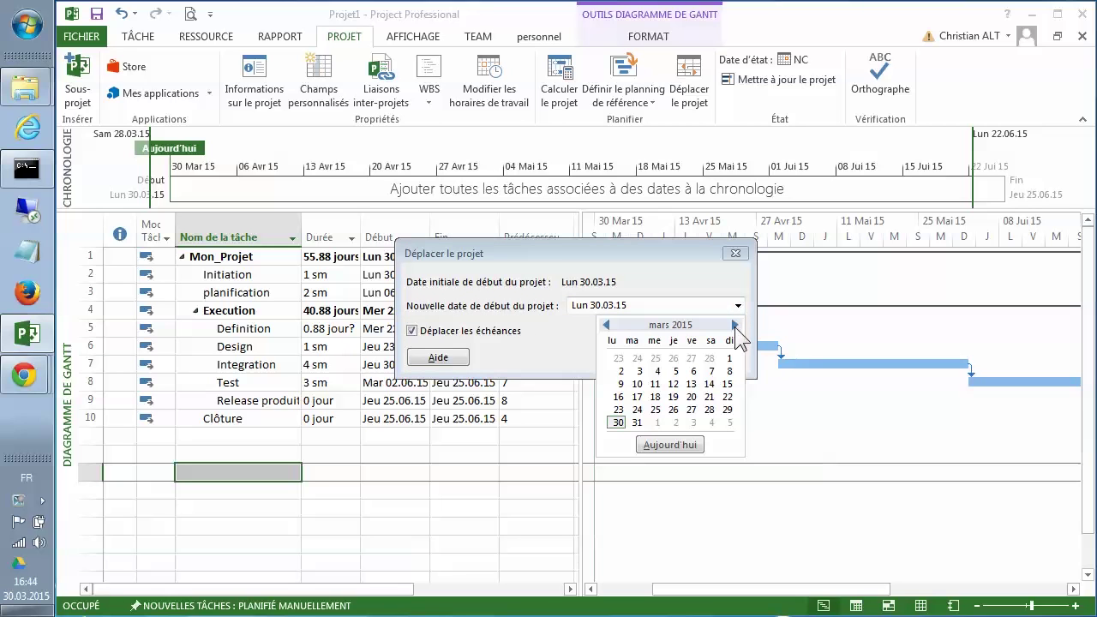
pyautogui.click(735, 325)
pyautogui.click(734, 325)
pyautogui.click(735, 325)
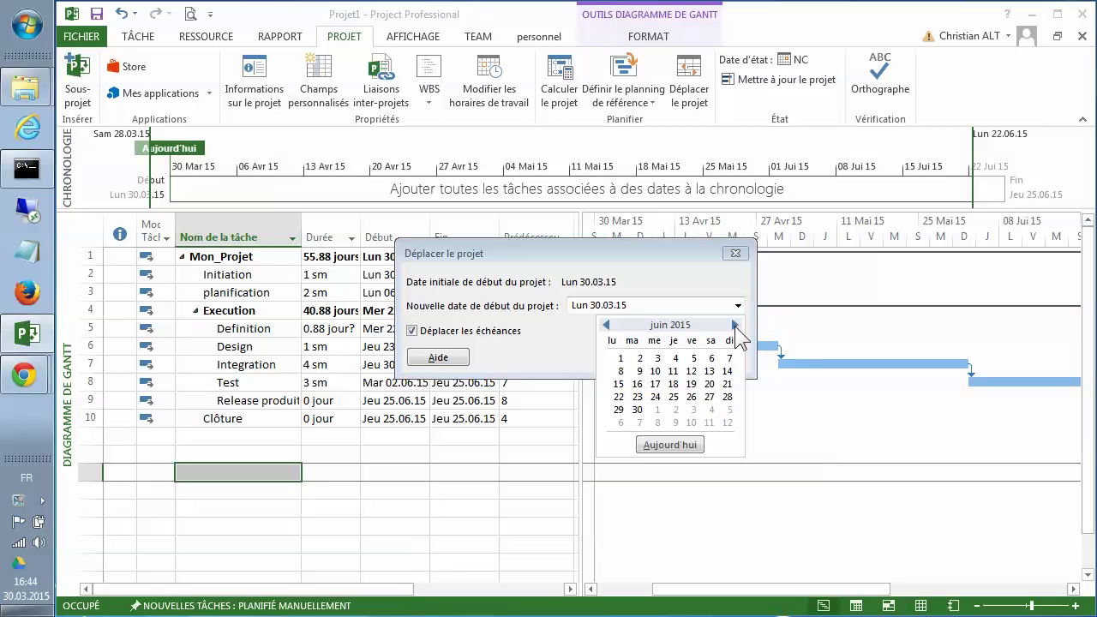
pyautogui.click(734, 325)
pyautogui.click(734, 325)
pyautogui.click(735, 325)
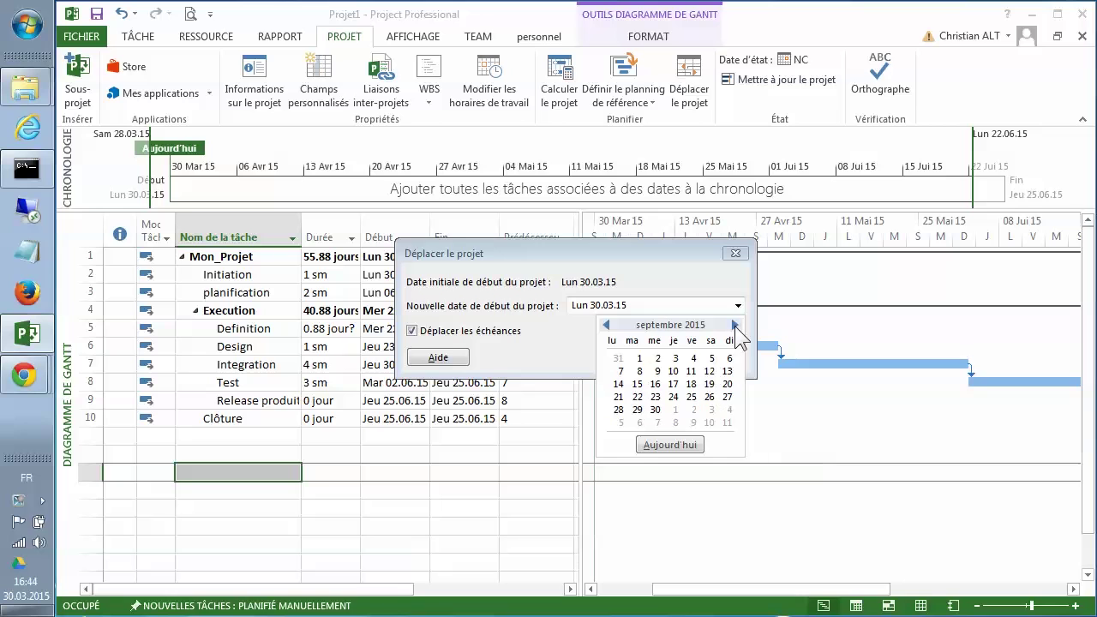
pyautogui.click(734, 324)
pyautogui.click(734, 325)
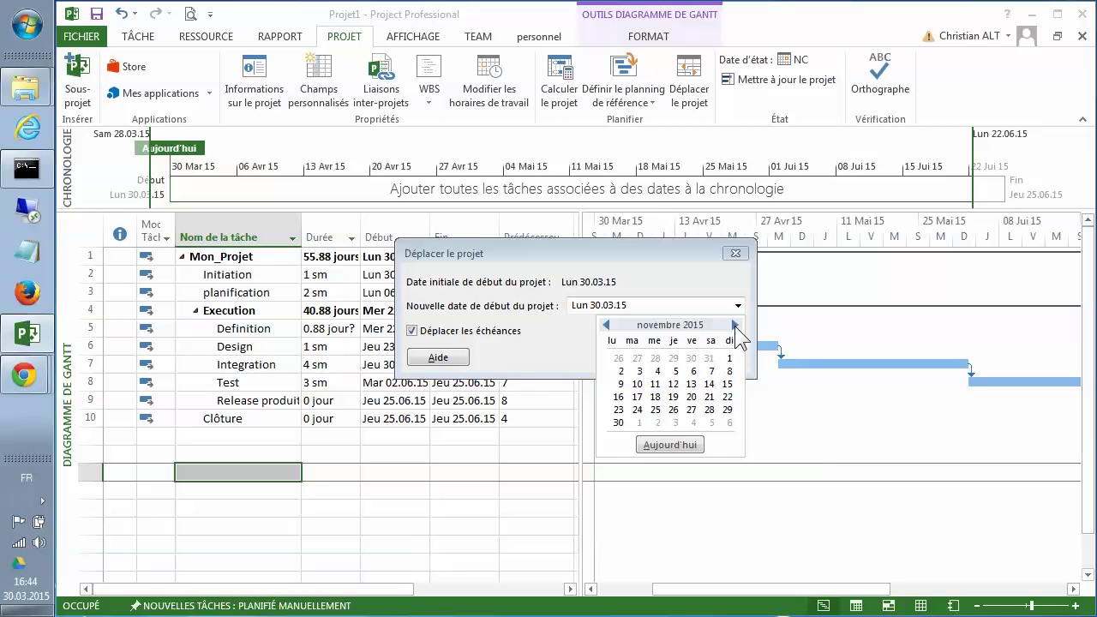
pyautogui.click(734, 325)
pyautogui.click(735, 324)
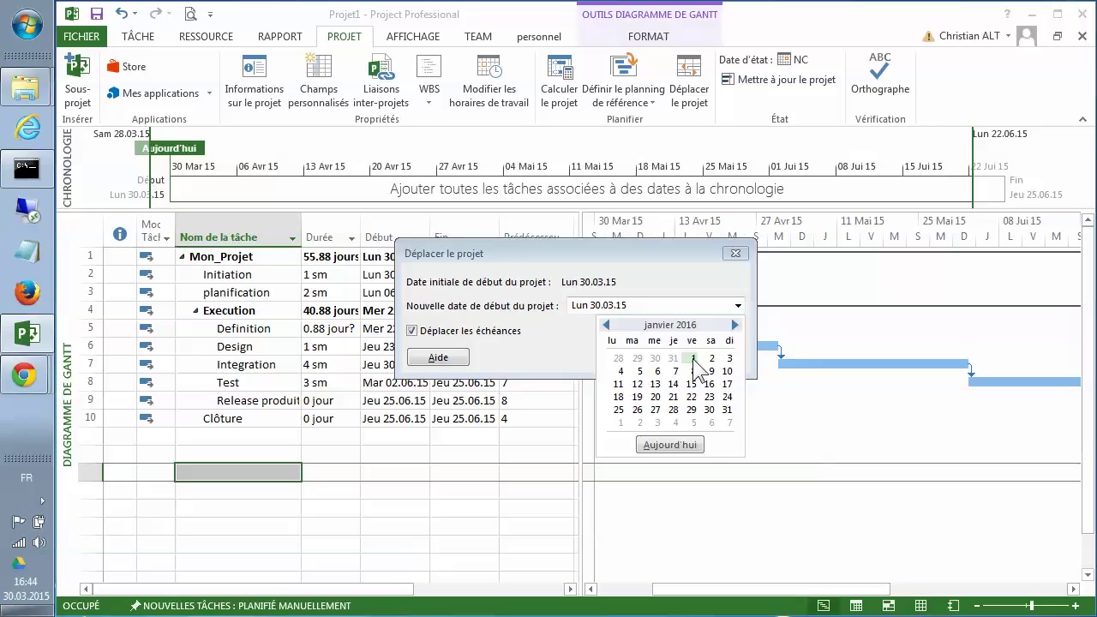
pyautogui.click(621, 371)
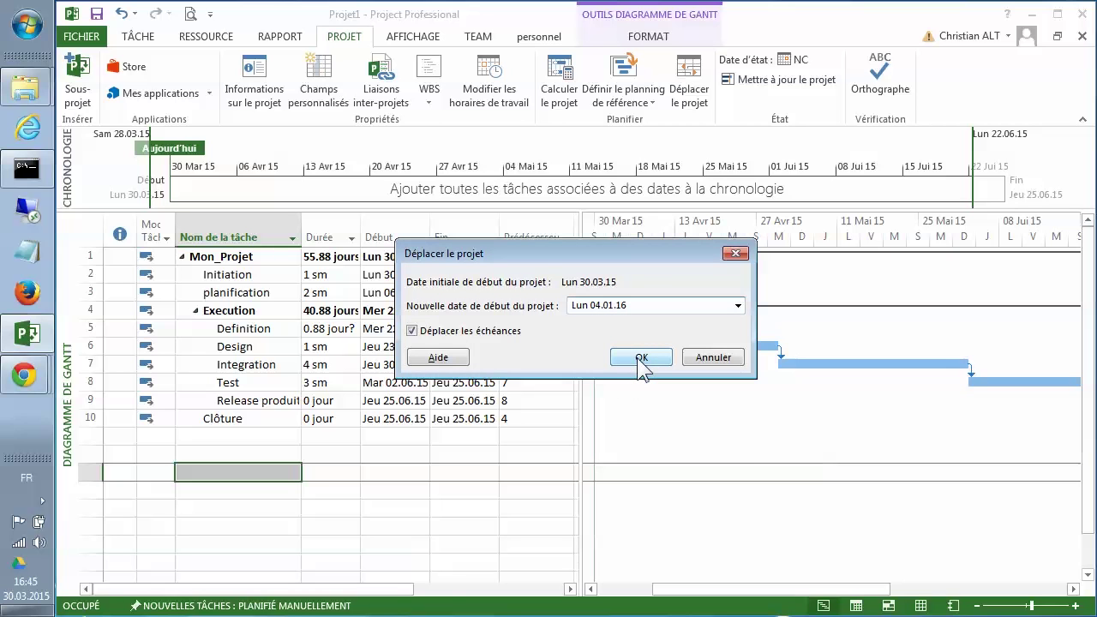
pyautogui.click(639, 358)
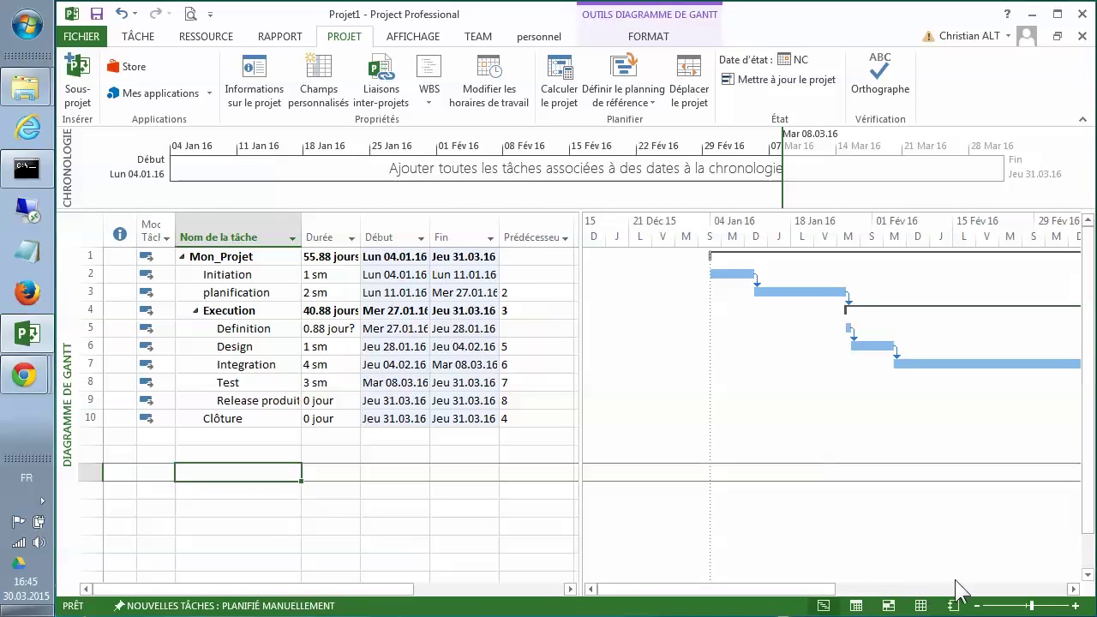
pyautogui.click(1072, 588)
pyautogui.click(1072, 589)
pyautogui.click(1072, 589)
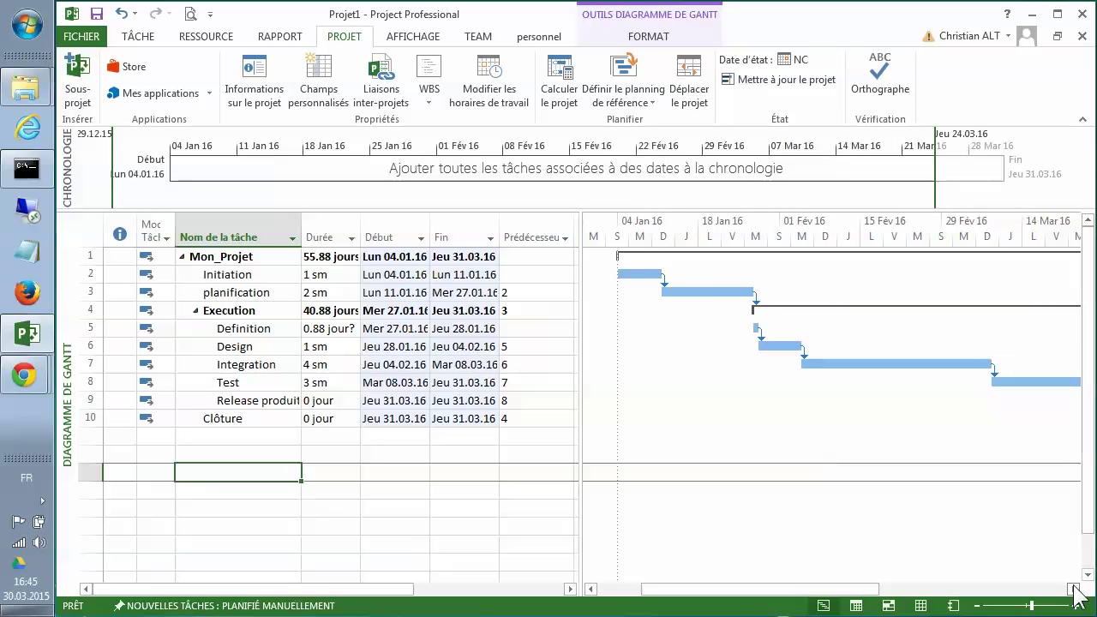
pyautogui.click(1072, 588)
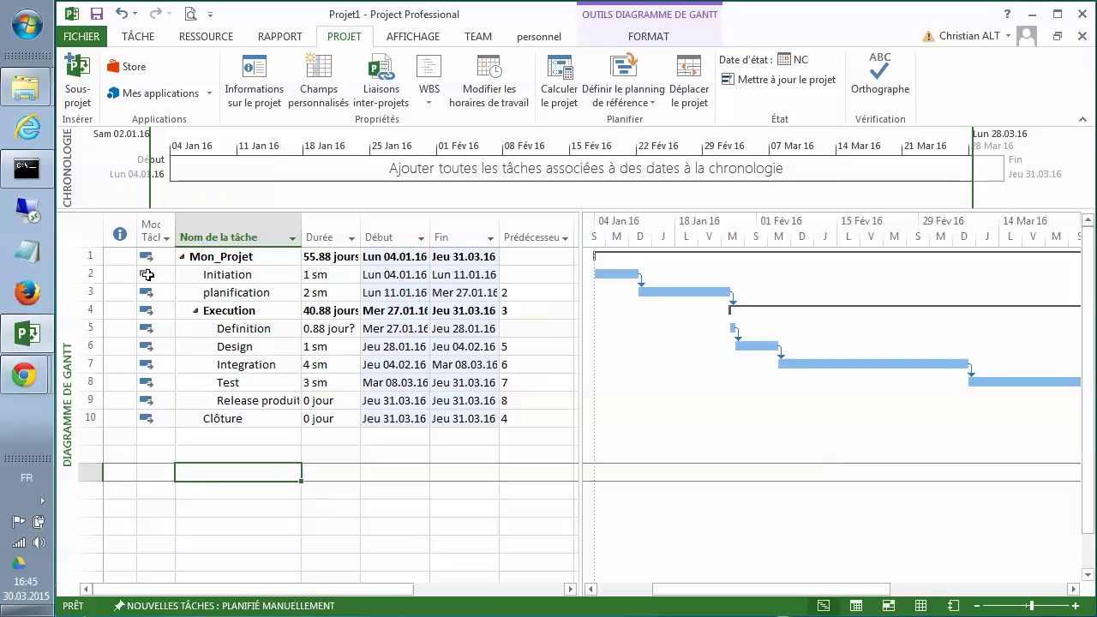
# Switch to the resource sheet and add two resources named engineer1 and engineer2.
pyautogui.click(140, 38)
pyautogui.click(112, 180)
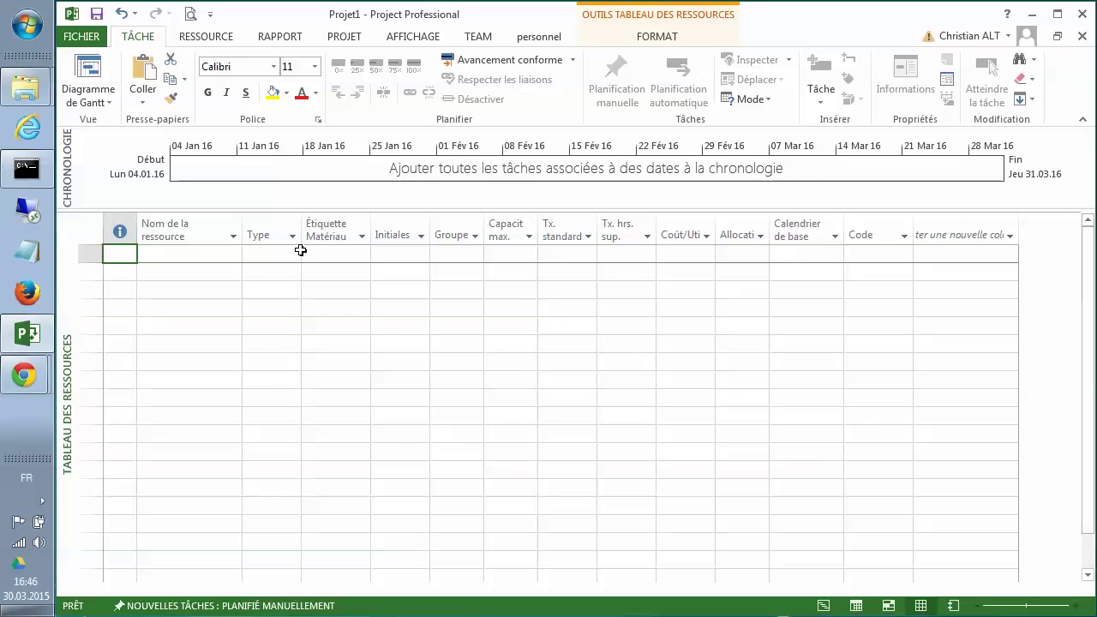
pyautogui.click(195, 255)
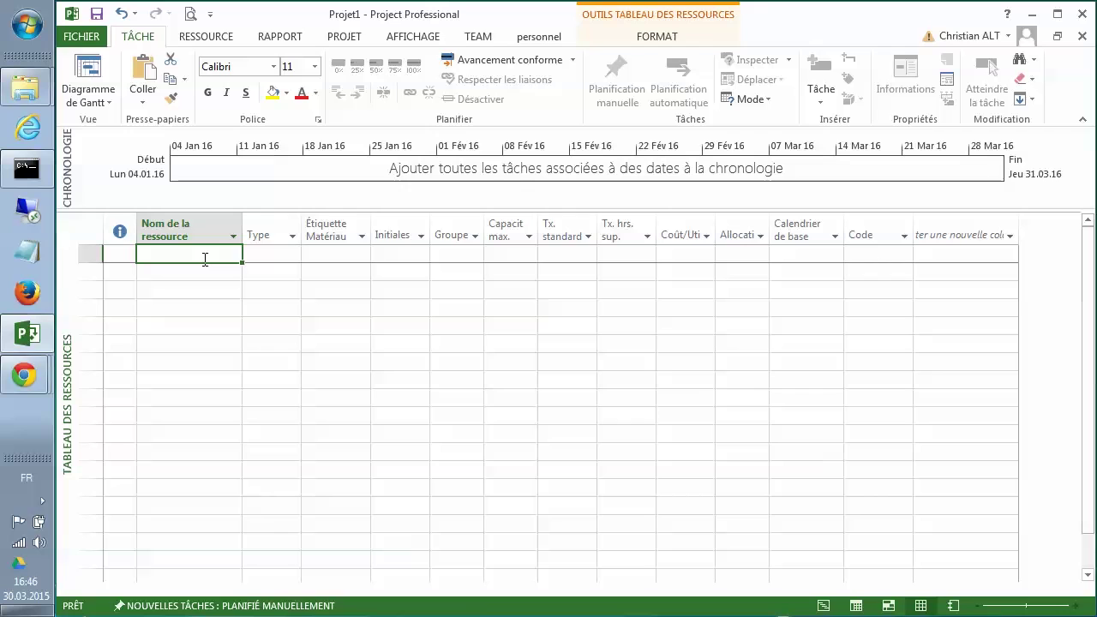
pyautogui.write('engineer1')
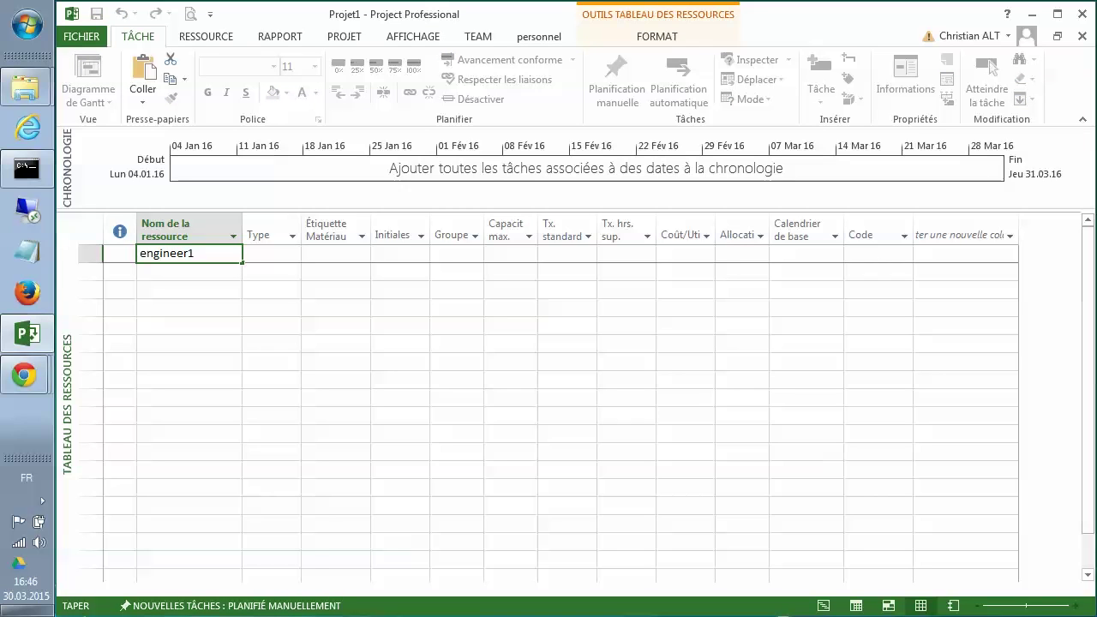
pyautogui.press('Return')
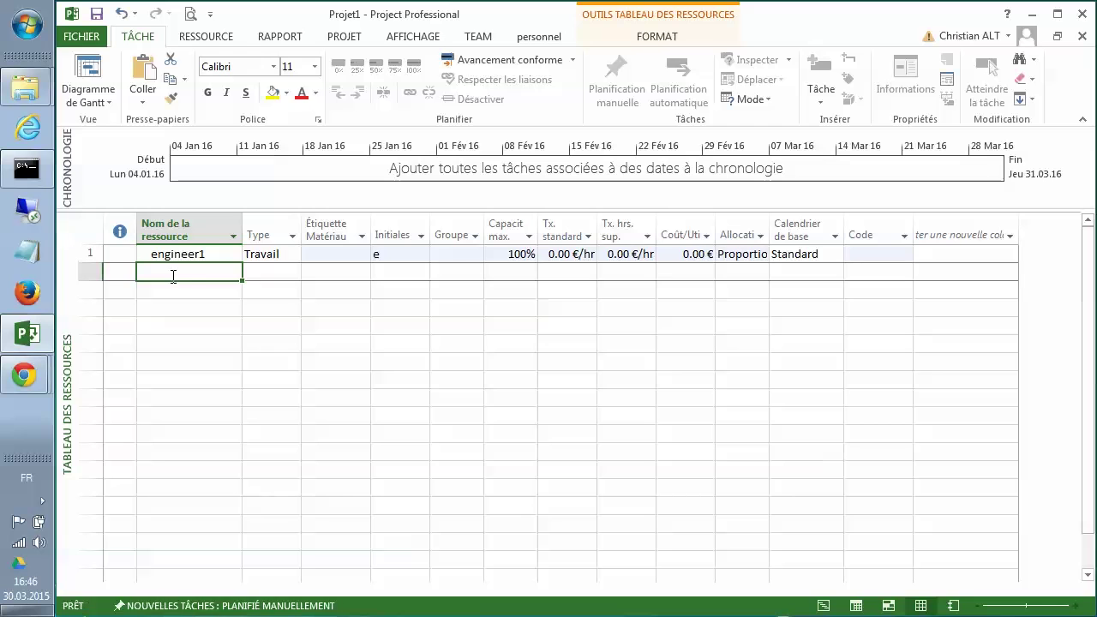
pyautogui.write('engineer2')
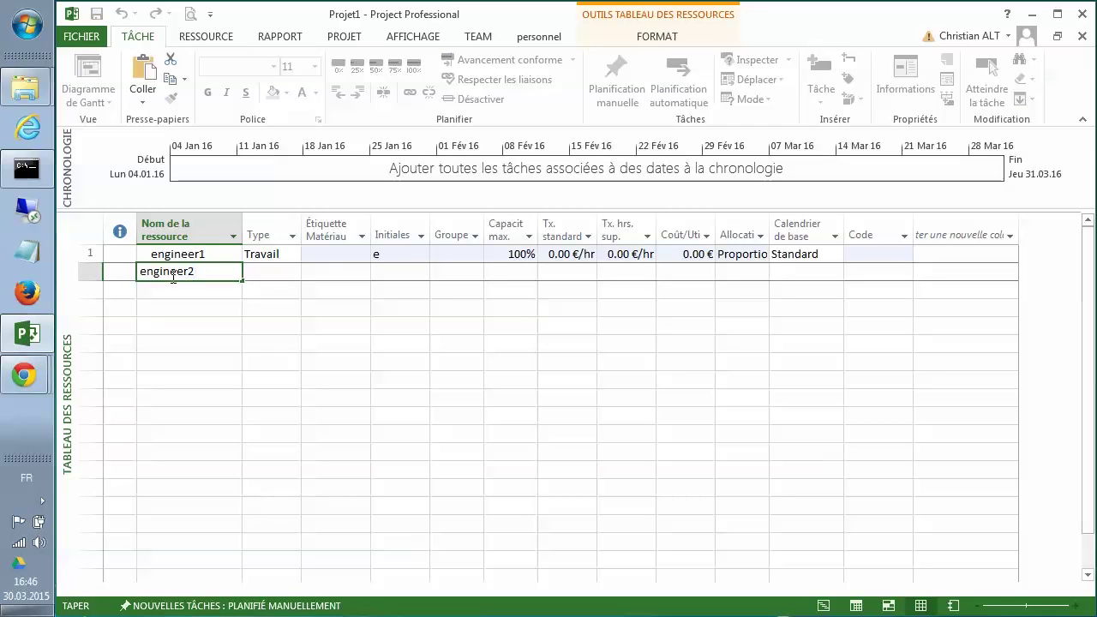
pyautogui.press('Return')
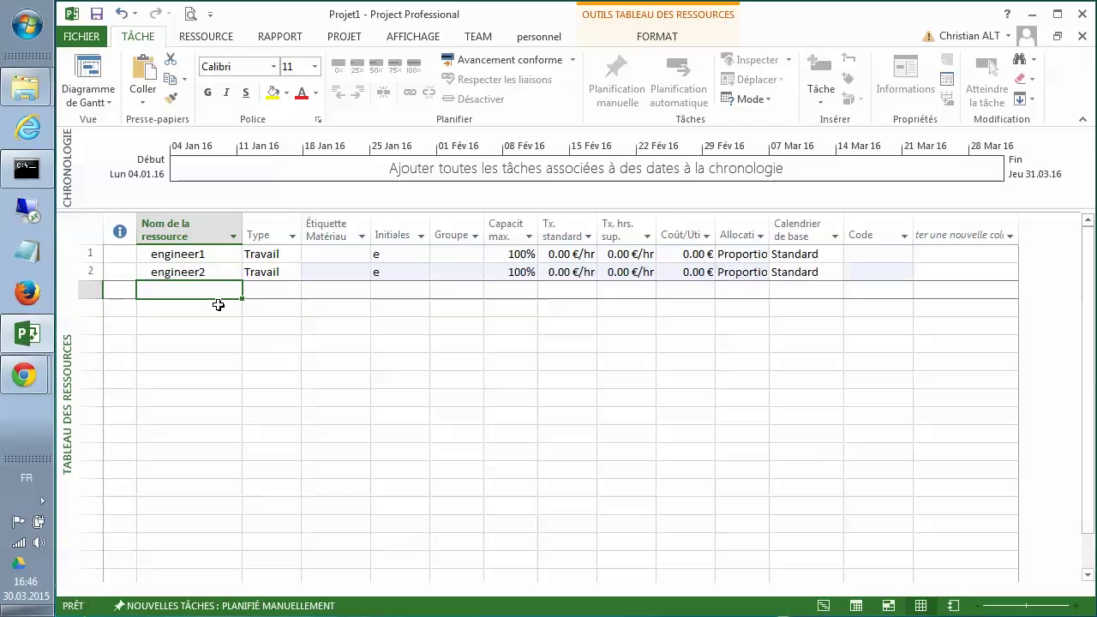
# Set the resource type of engineer1 to Travail and add a third resource named testuser1.
pyautogui.click(292, 256)
pyautogui.click(295, 254)
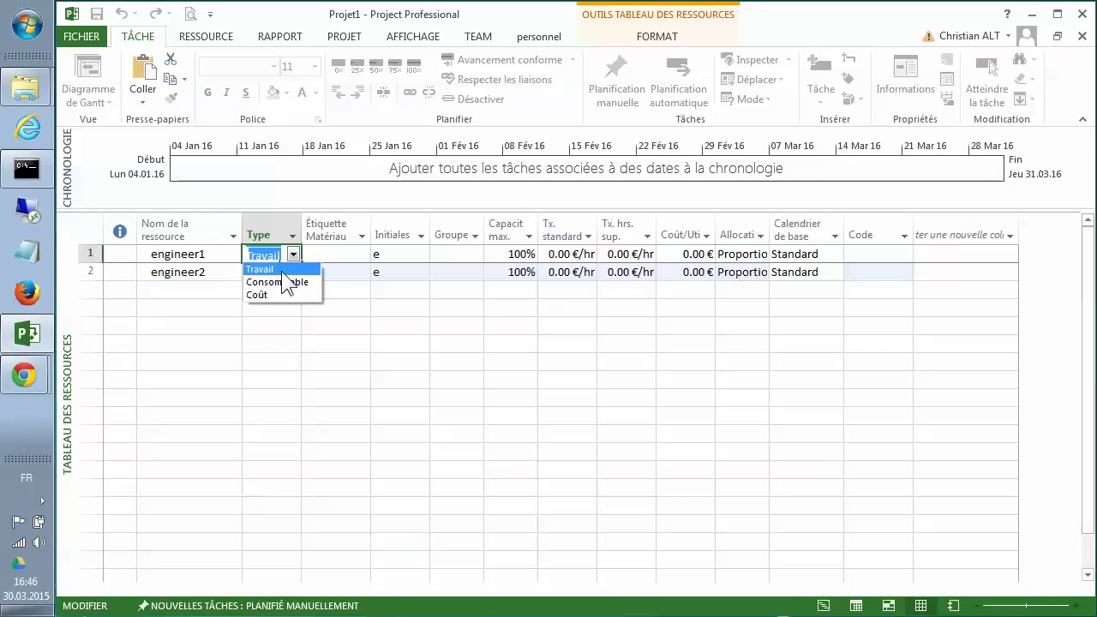
pyautogui.click(282, 270)
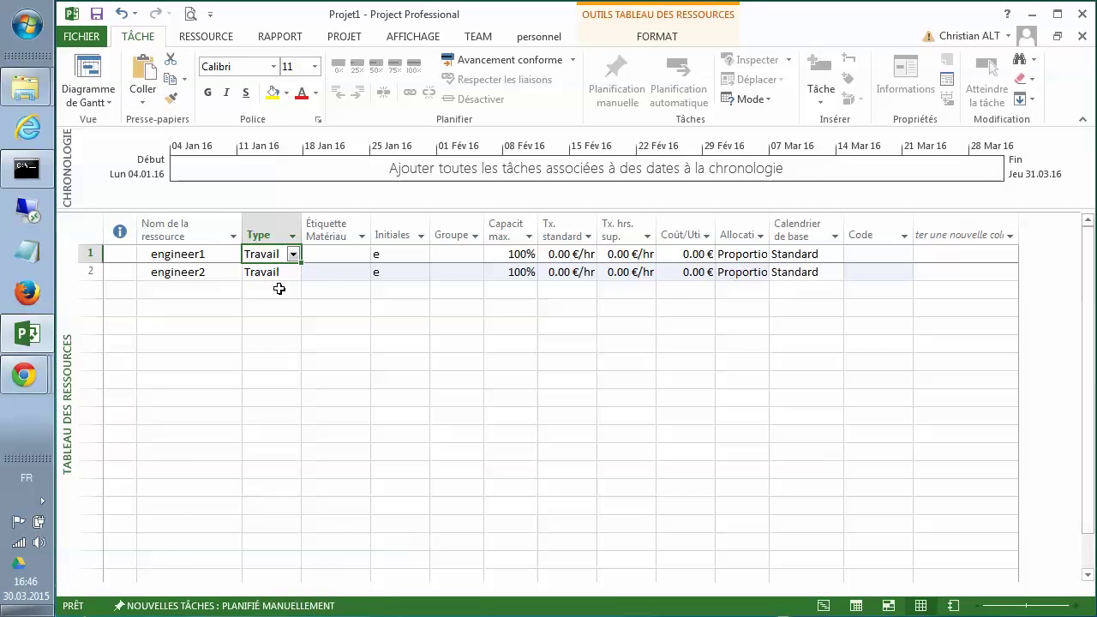
pyautogui.click(172, 290)
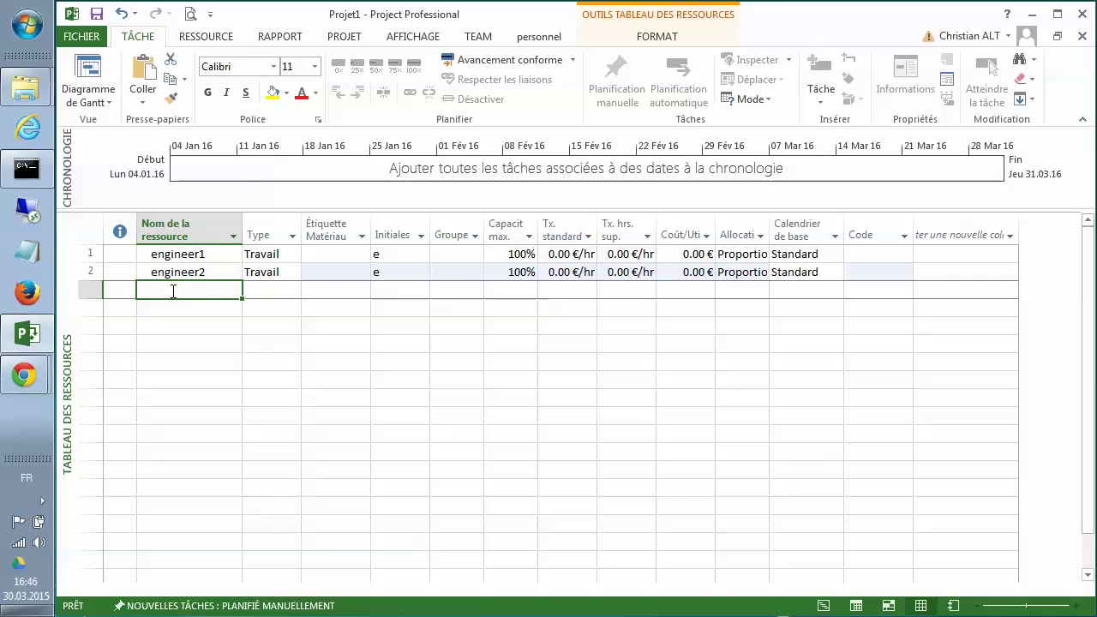
pyautogui.write('testuser1')
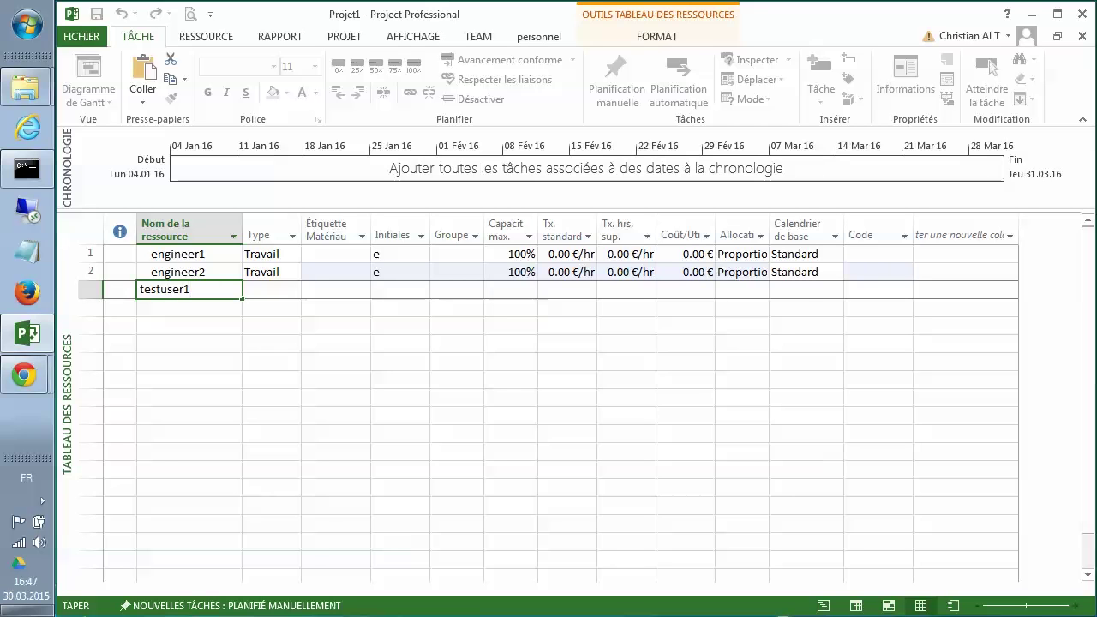
pyautogui.press('Return')
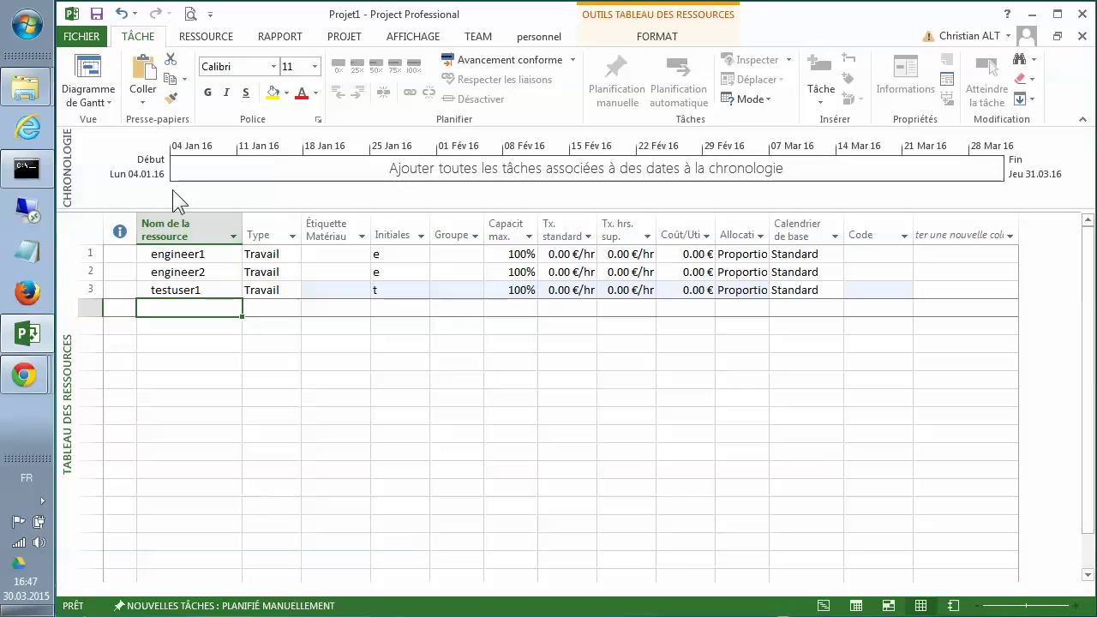
# Switch to the Gantt chart view and widen the task table to reveal the Noms ressources column.
pyautogui.click(104, 99)
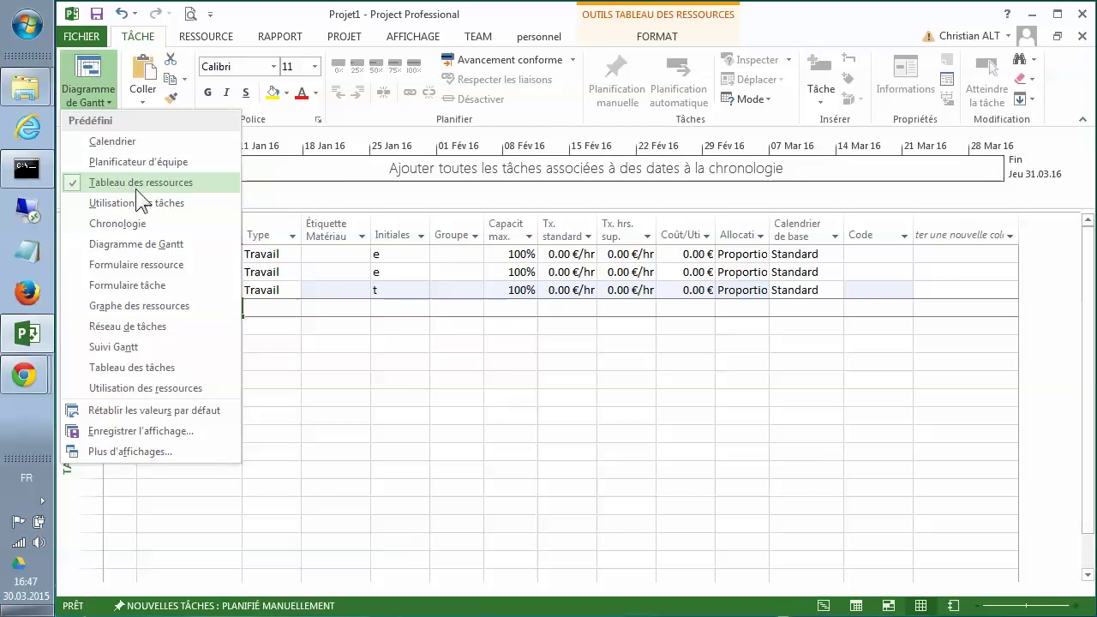
pyautogui.click(153, 243)
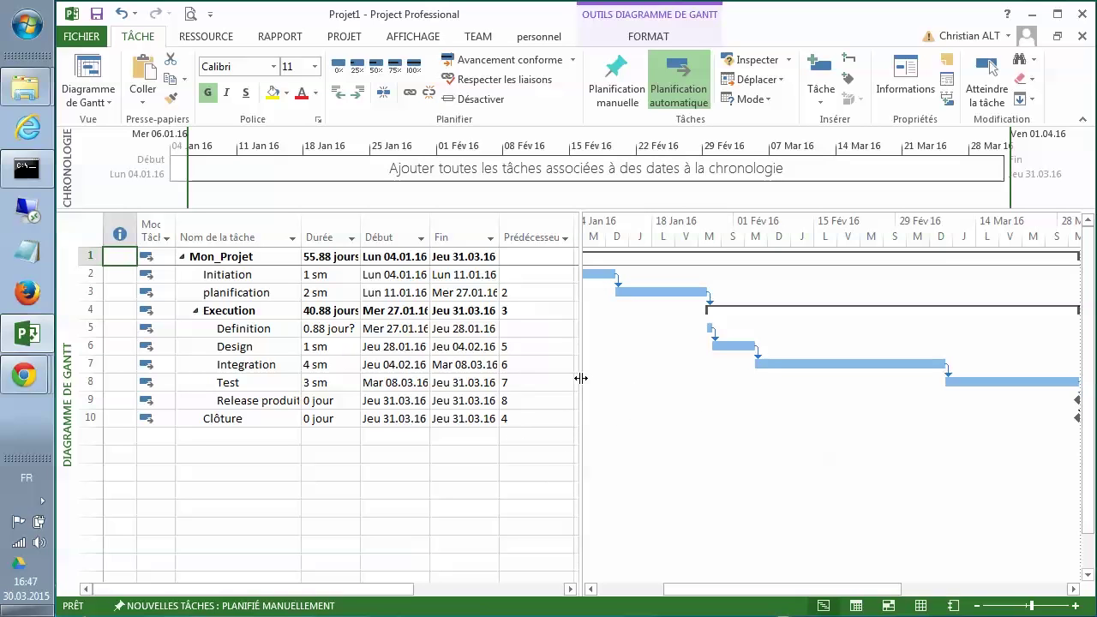
pyautogui.moveTo(581, 378); pyautogui.dragTo(662, 379)
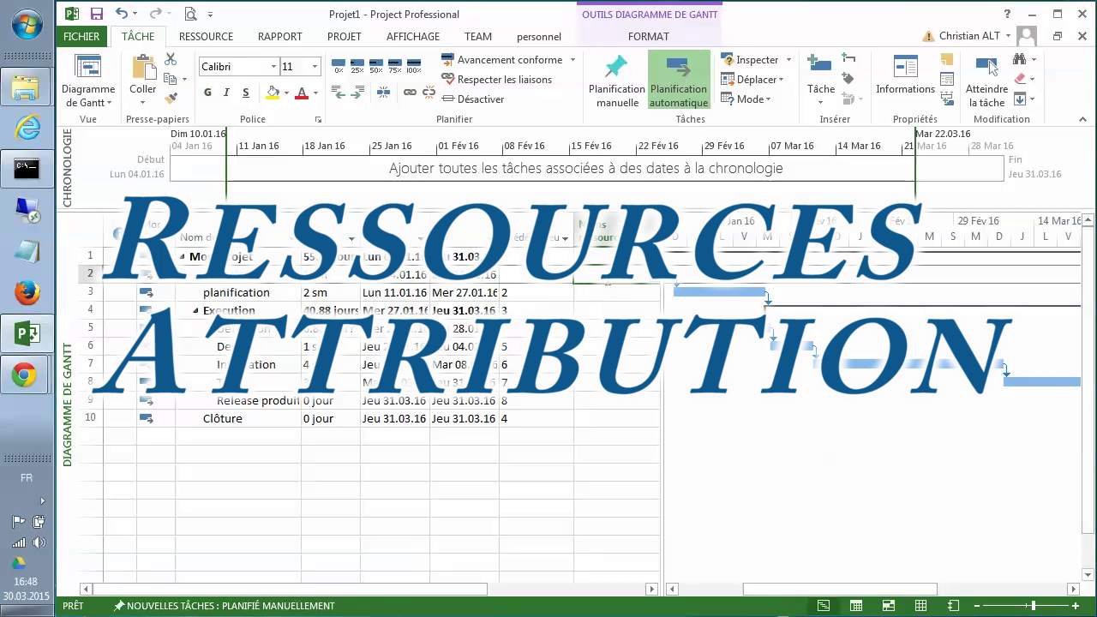
# Assign the resource engineer1 to the Initiation task.
pyautogui.click(656, 279)
pyautogui.click(657, 281)
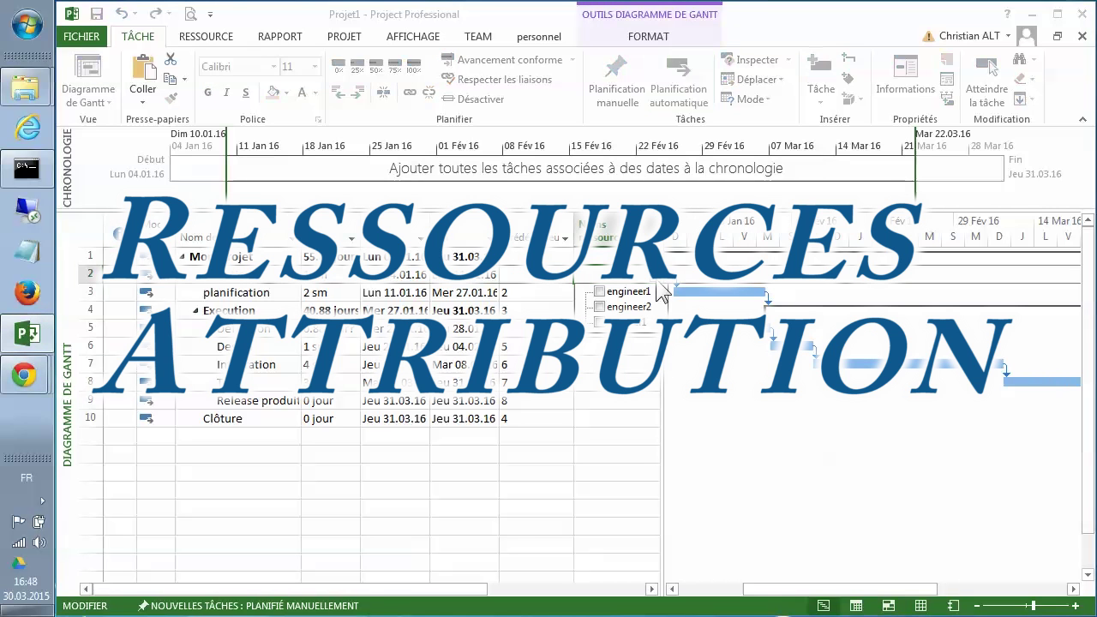
pyautogui.click(598, 292)
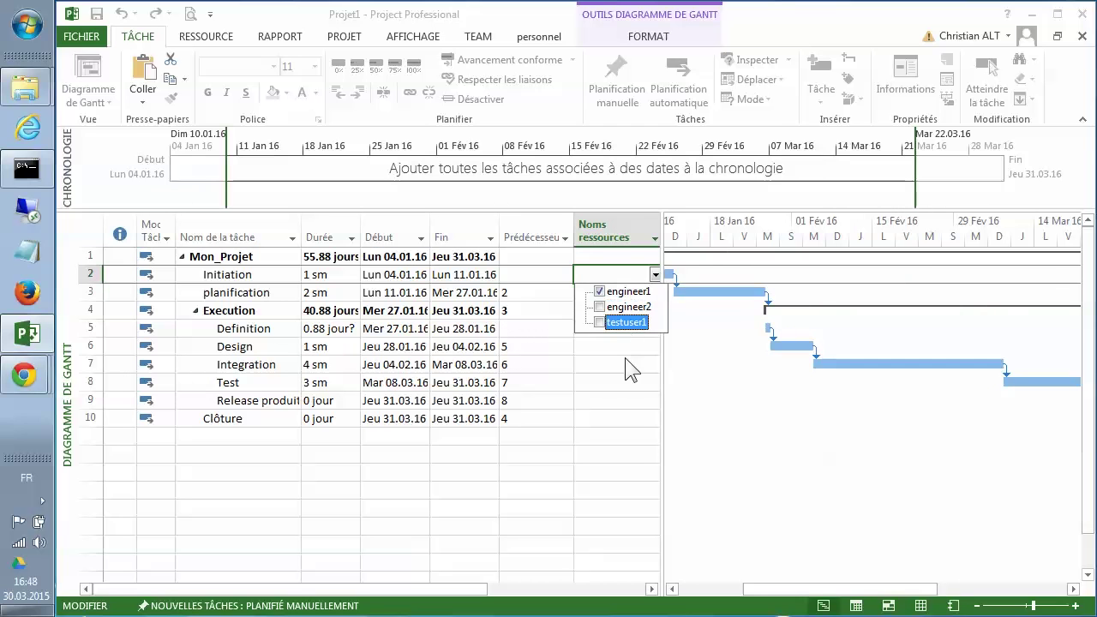
pyautogui.click(626, 359)
# Assign both engineer1 and engineer2 to the planification task.
pyautogui.click(636, 293)
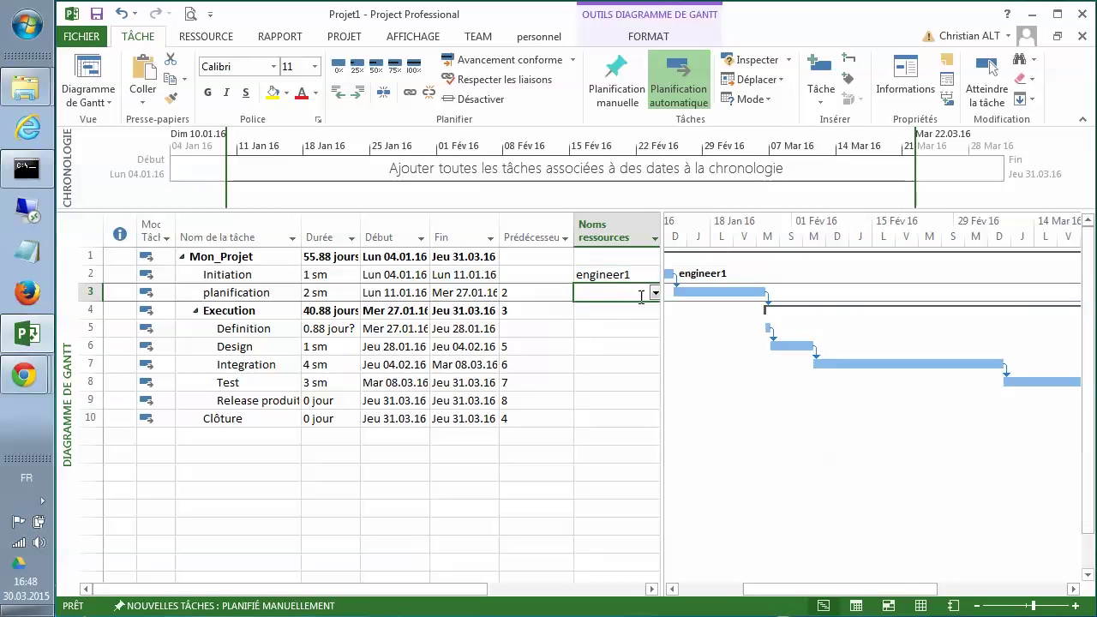
pyautogui.click(653, 293)
pyautogui.click(599, 309)
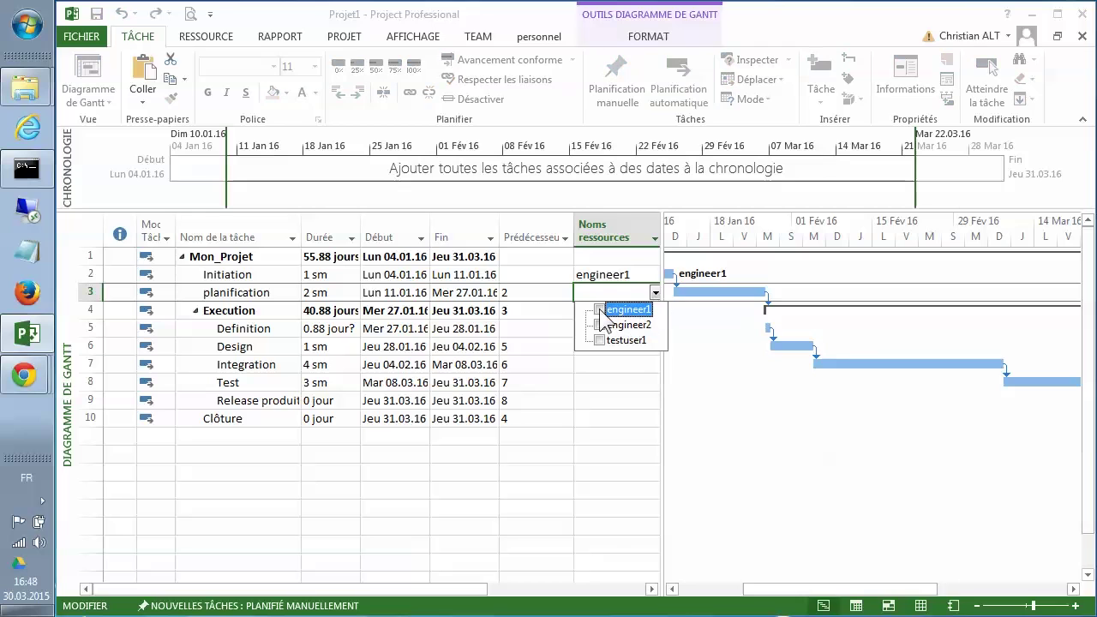
pyautogui.click(600, 326)
pyautogui.click(635, 377)
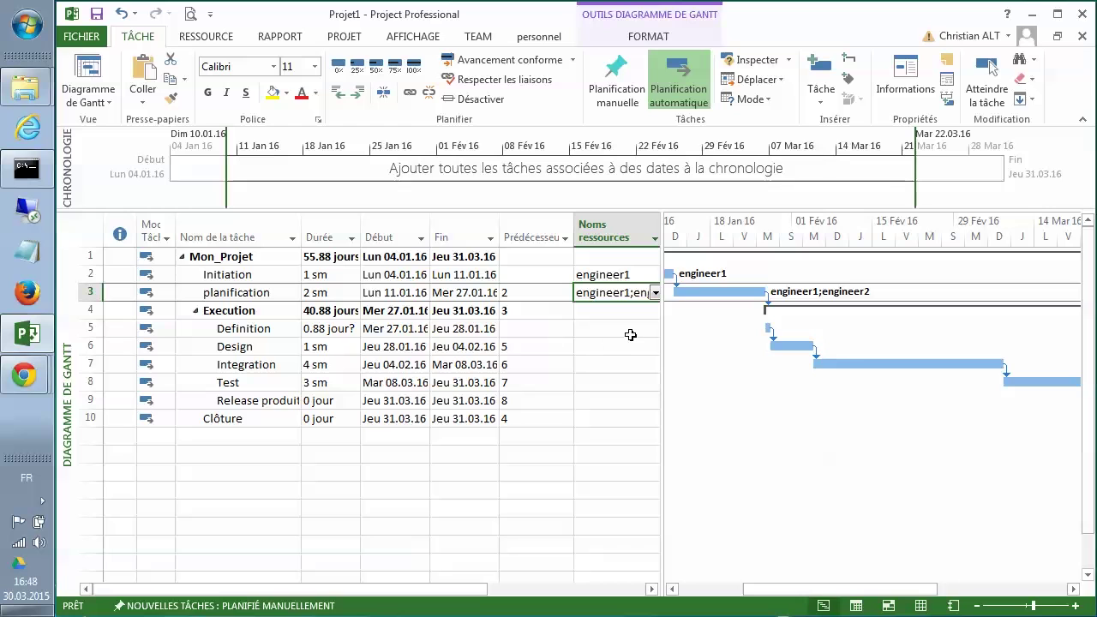
# Assign the resource engineer1 to the Definition task under Execution.
pyautogui.click(628, 331)
pyautogui.click(655, 330)
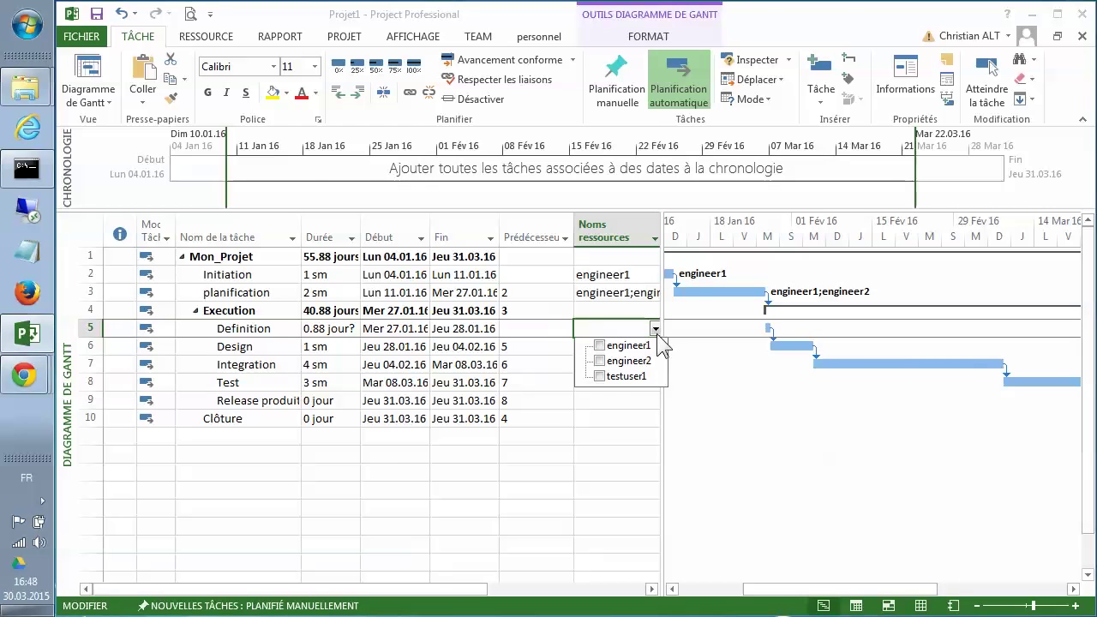
pyautogui.click(610, 345)
pyautogui.press('Return')
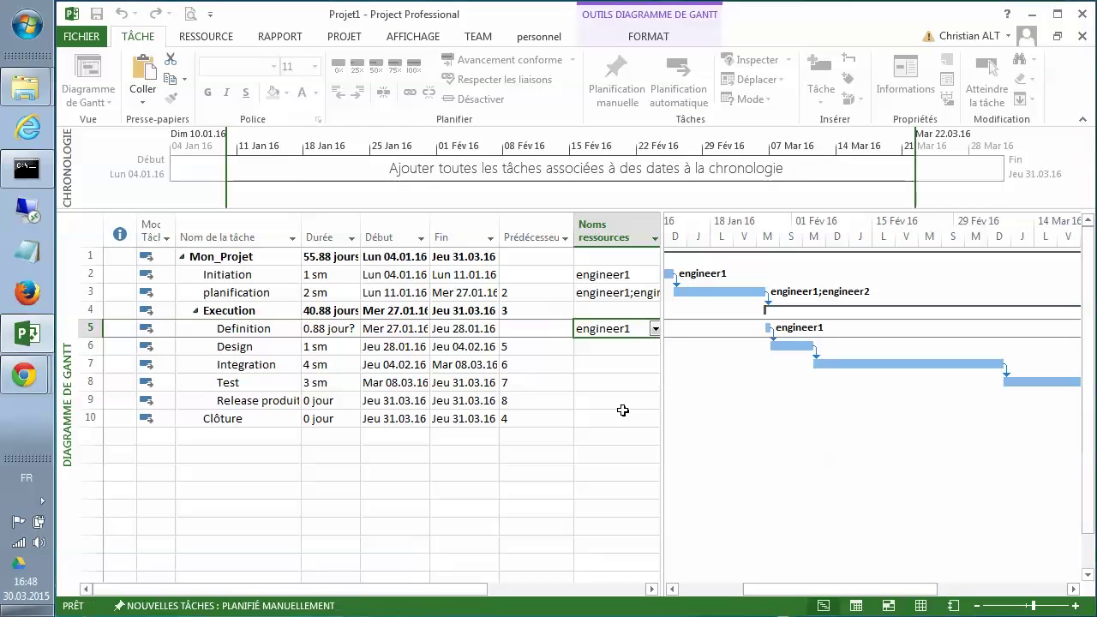
# Assign both engineer1 and engineer2 to the Design task under Execution.
pyautogui.click(611, 347)
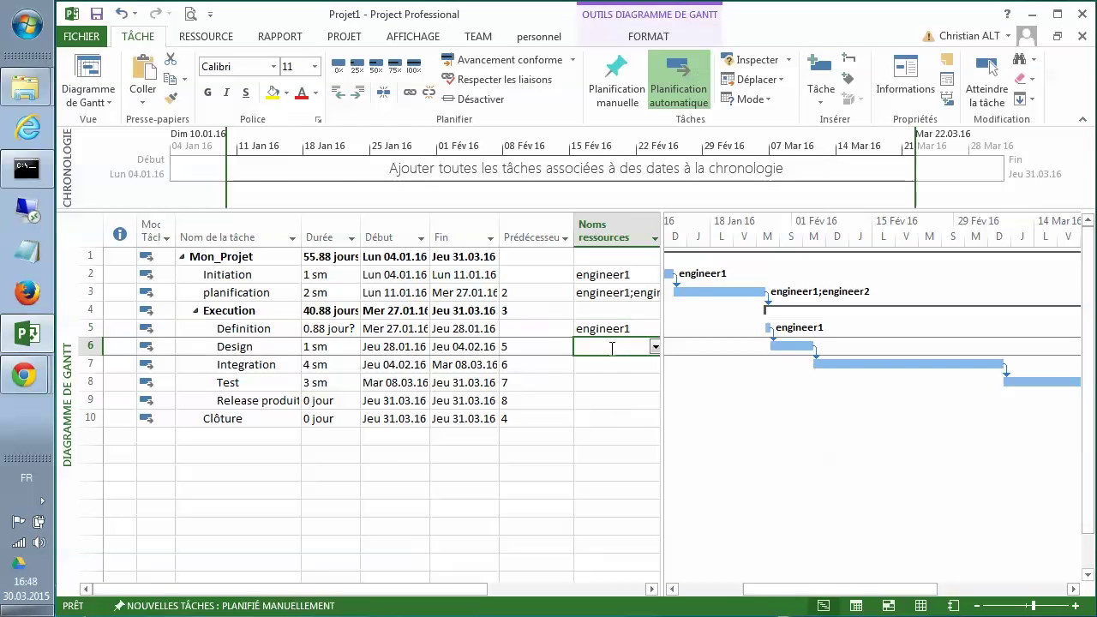
pyautogui.click(654, 346)
pyautogui.click(599, 363)
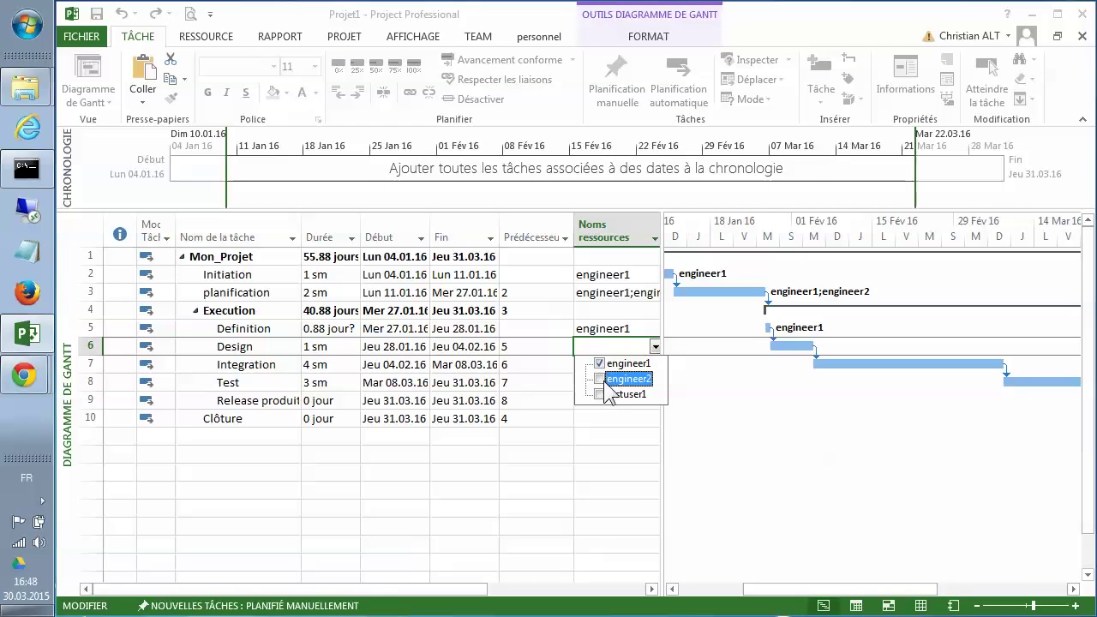
pyautogui.click(604, 379)
pyautogui.press('Return')
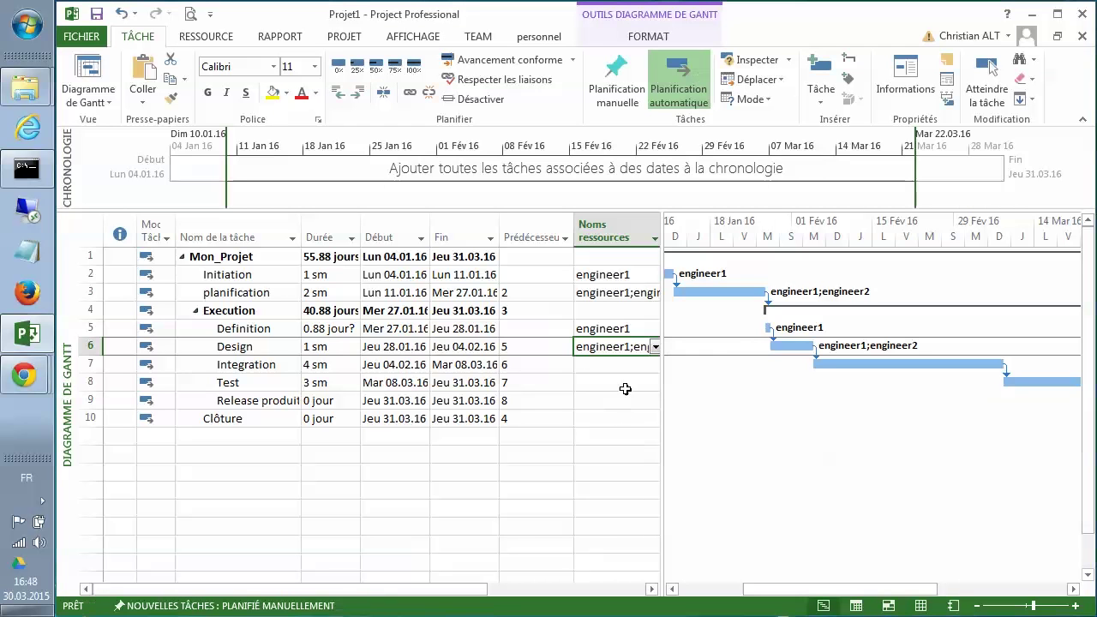
# Assign the resource engineer2 to the Integration task under Execution.
pyautogui.click(631, 363)
pyautogui.click(655, 364)
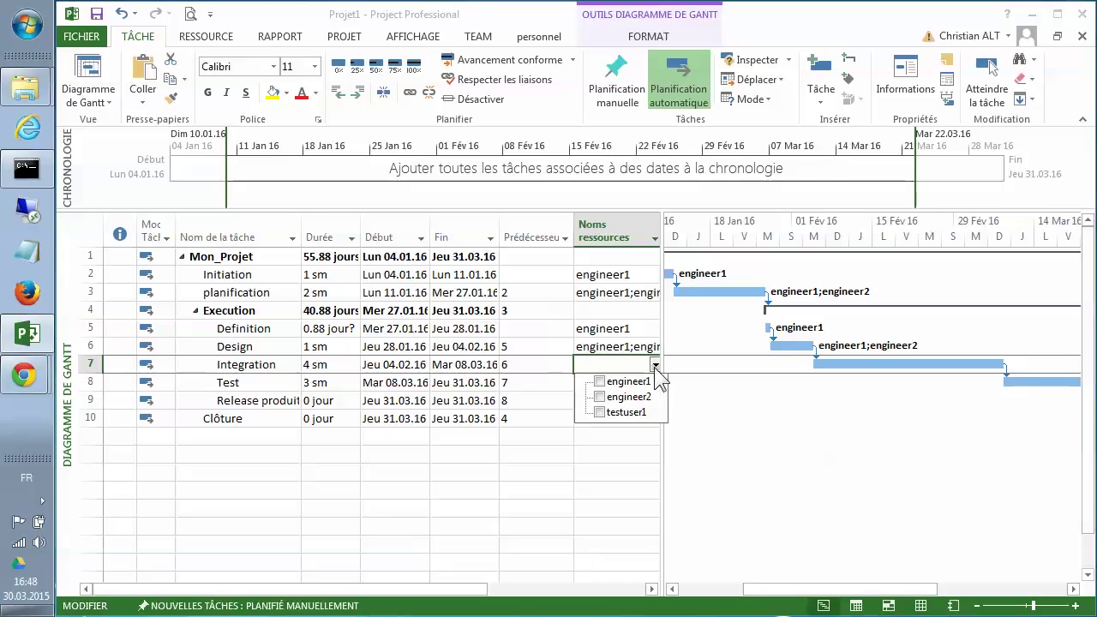
pyautogui.click(609, 399)
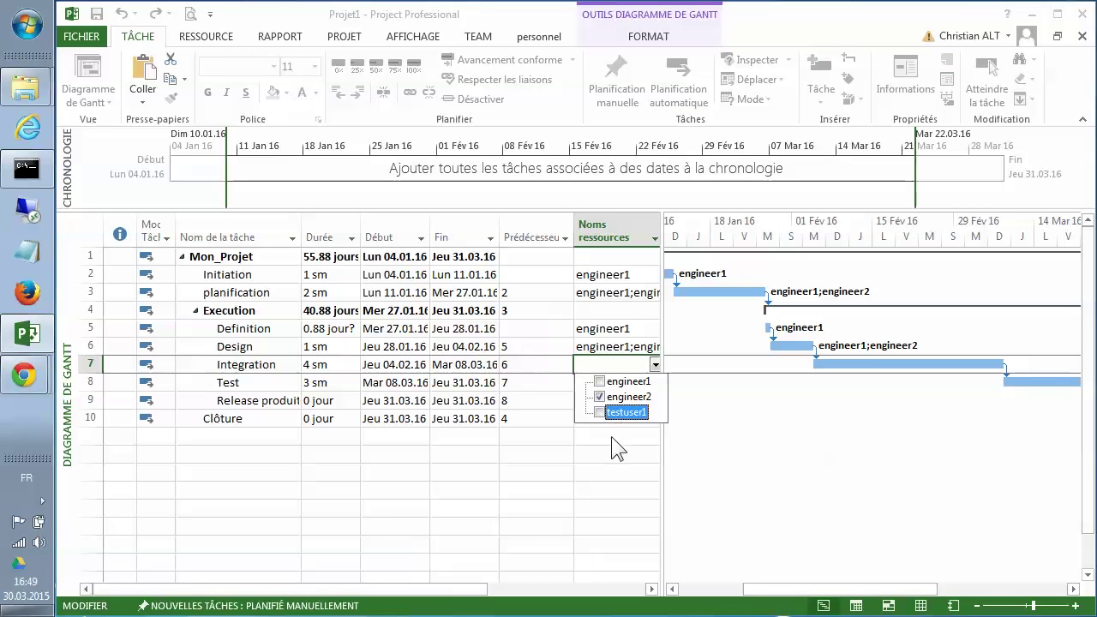
pyautogui.press('Return')
# Assign both engineer2 and testuser1 to the Test task under Execution.
pyautogui.click(653, 384)
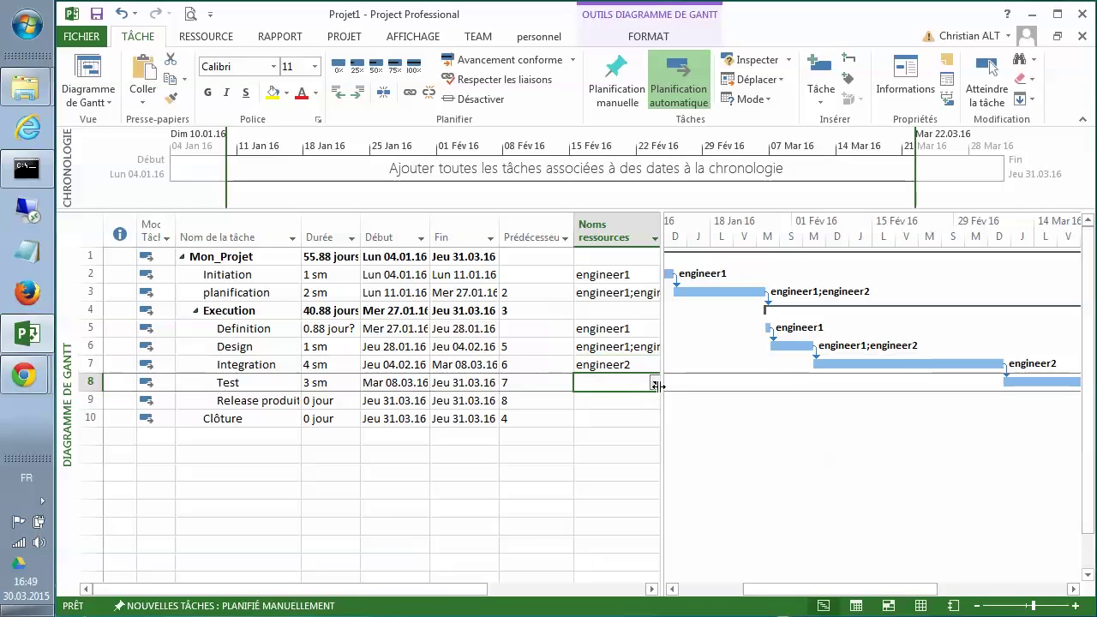
pyautogui.click(654, 385)
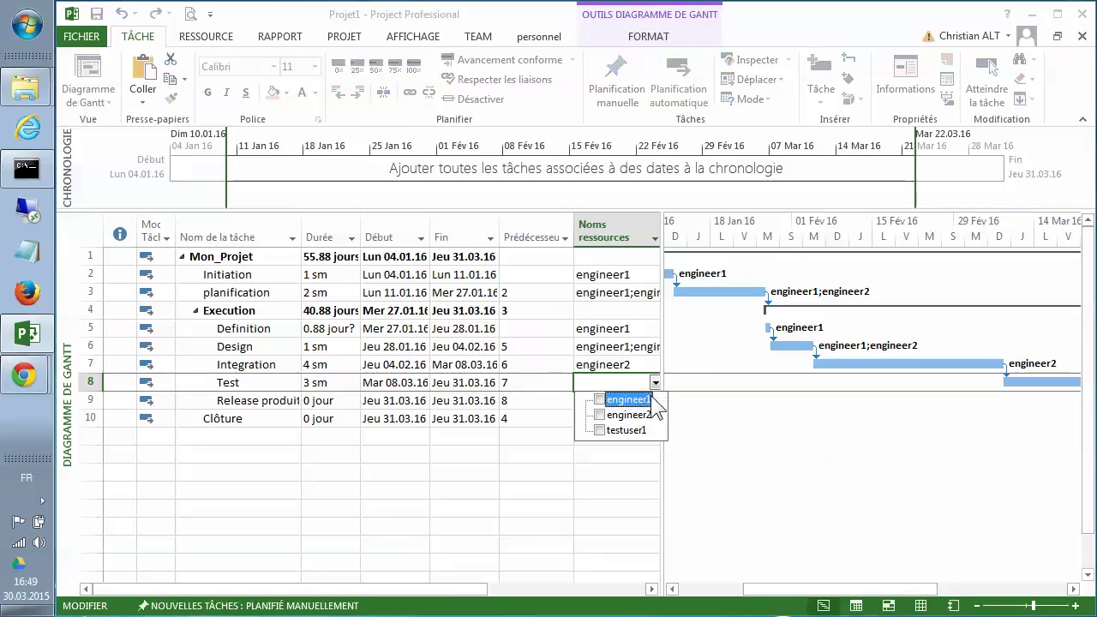
pyautogui.click(601, 415)
pyautogui.click(600, 429)
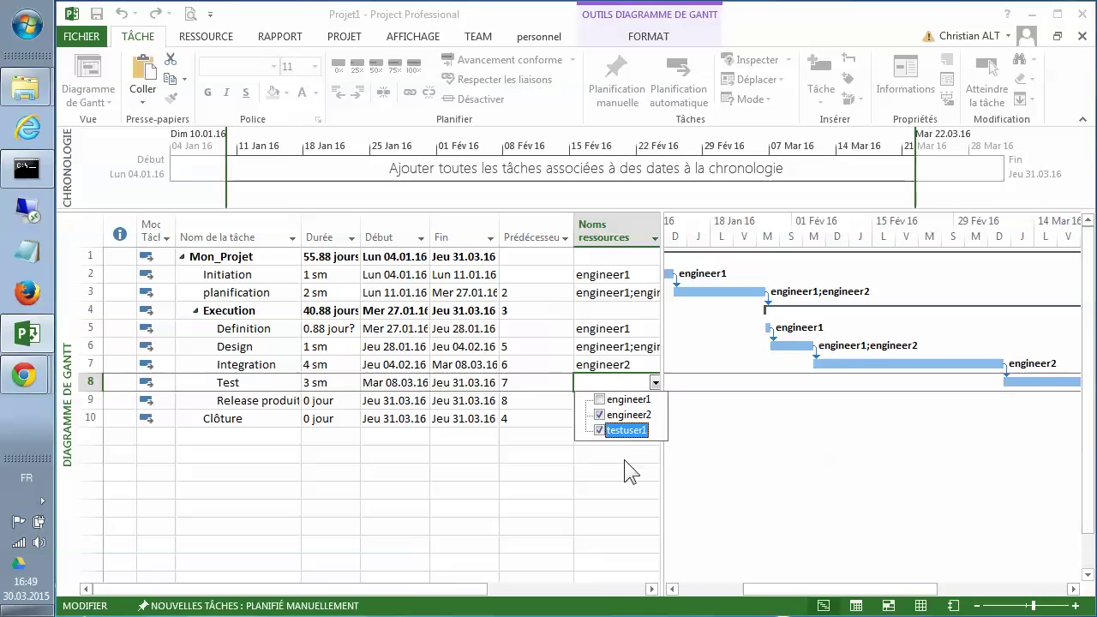
pyautogui.press('Return')
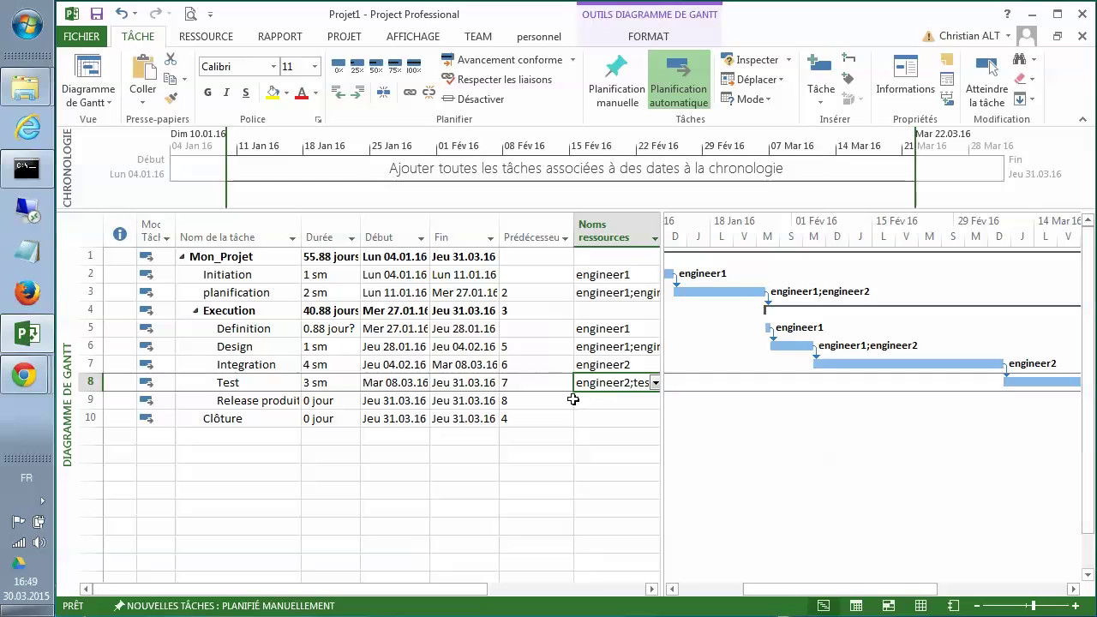
# Widen the task table slightly so that the Noms ressources column fits in full beside the Gantt bars.
pyautogui.click(248, 401)
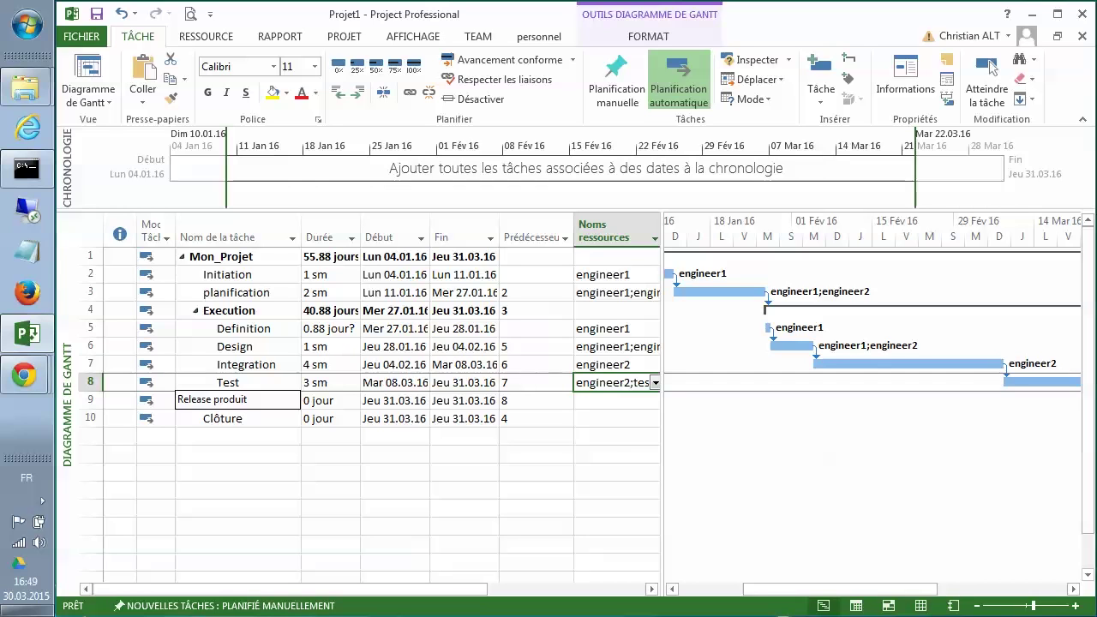
pyautogui.press('Return')
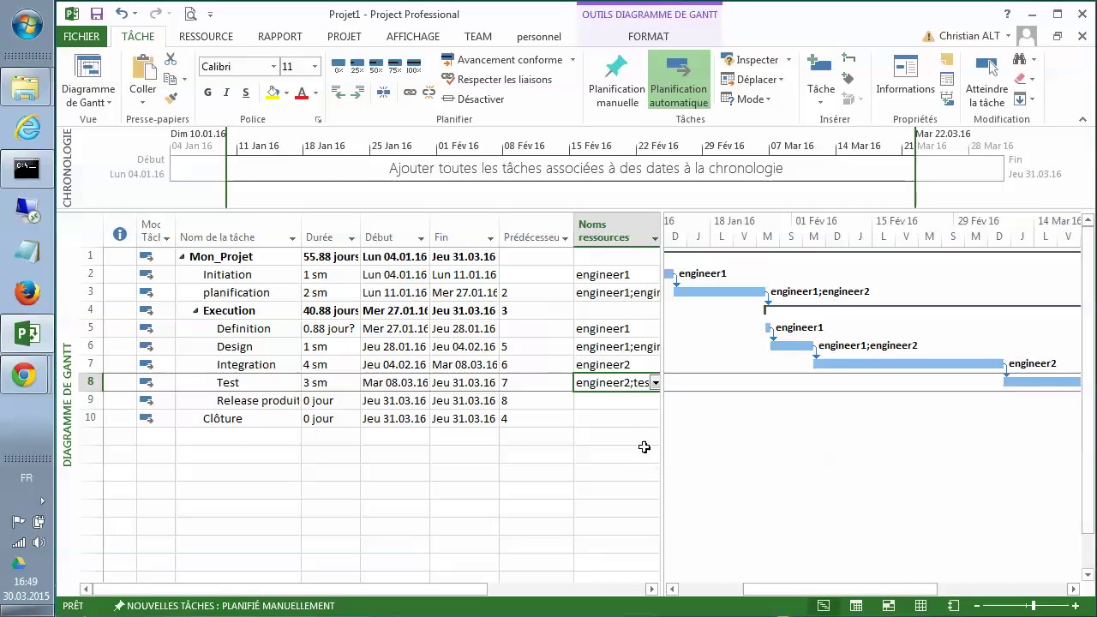
pyautogui.moveTo(663, 441); pyautogui.dragTo(689, 442)
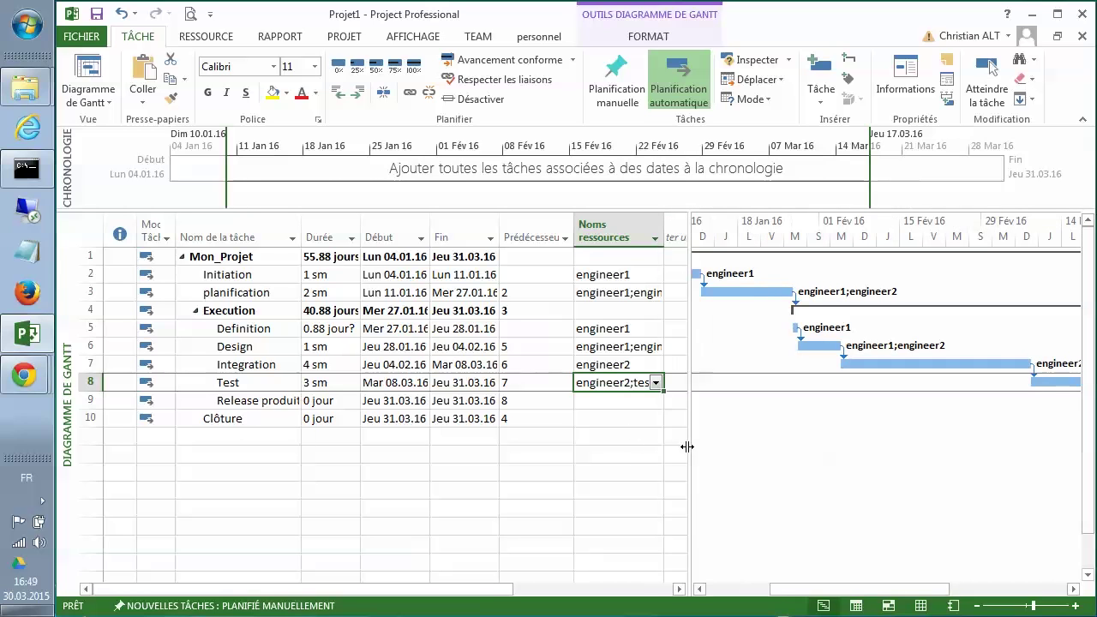
pyautogui.click(647, 451)
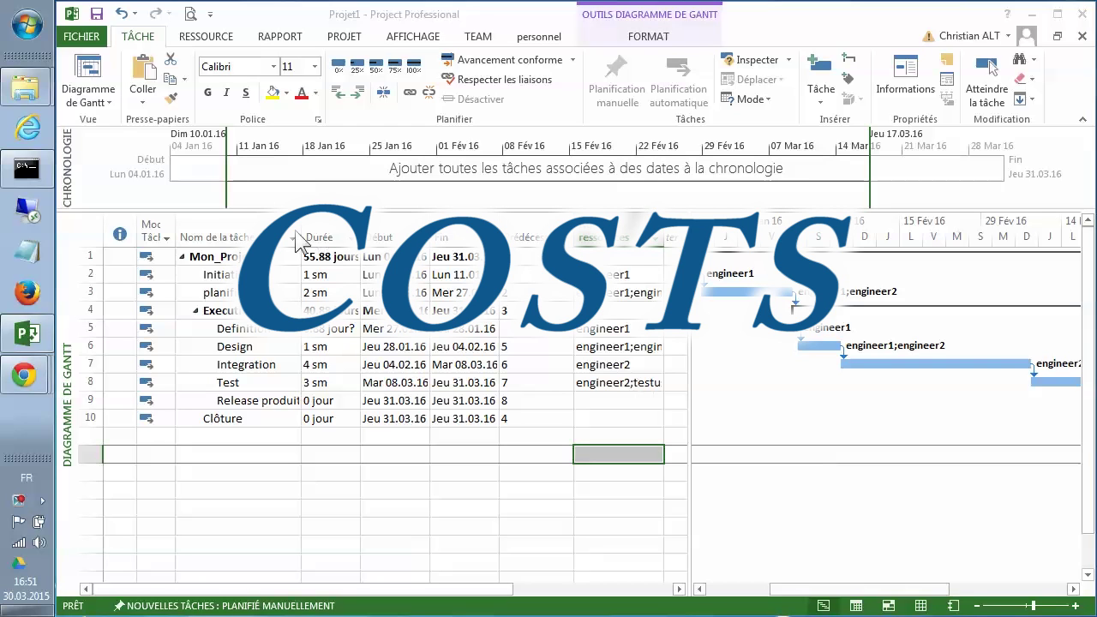
# Switch to the resource sheet and set the standard rate of engineer1 and engineer2 to 100 €/hr each.
pyautogui.click(105, 99)
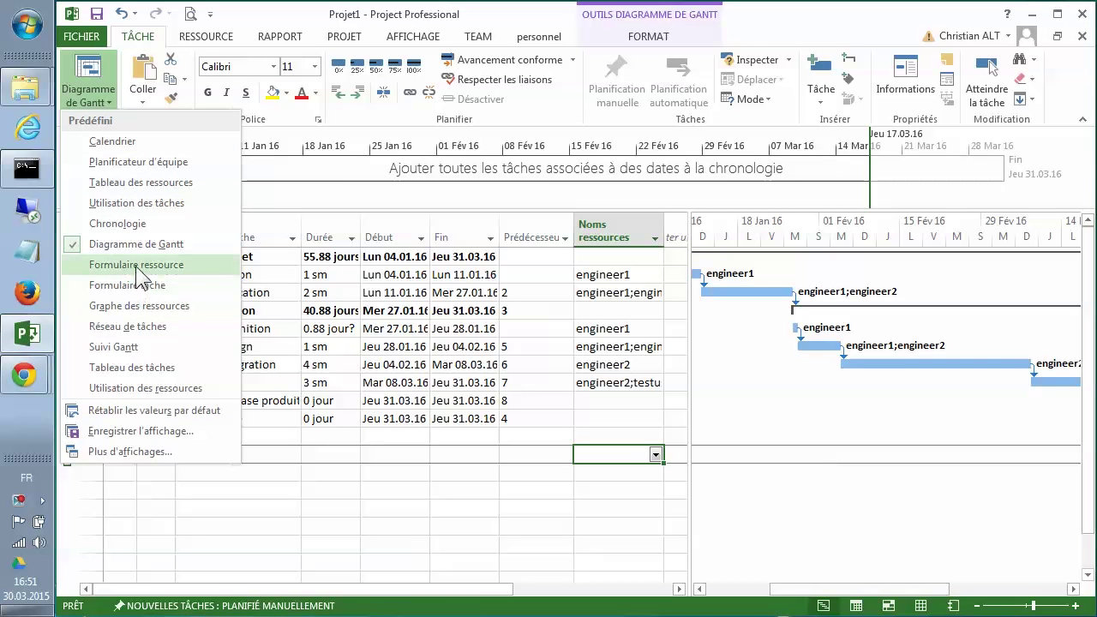
pyautogui.click(135, 180)
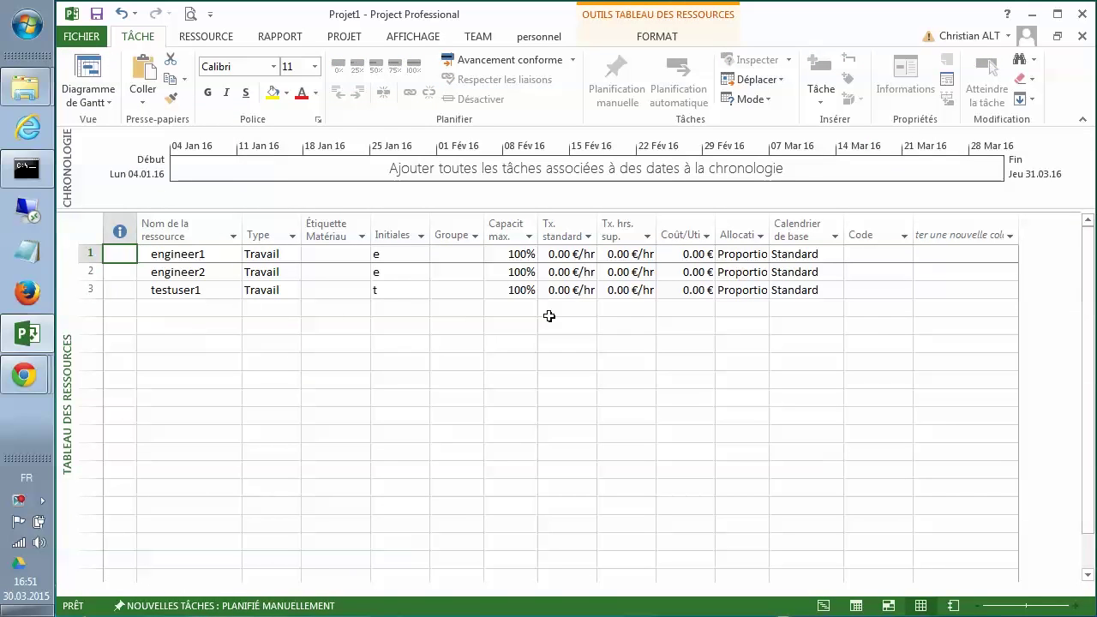
pyautogui.click(568, 255)
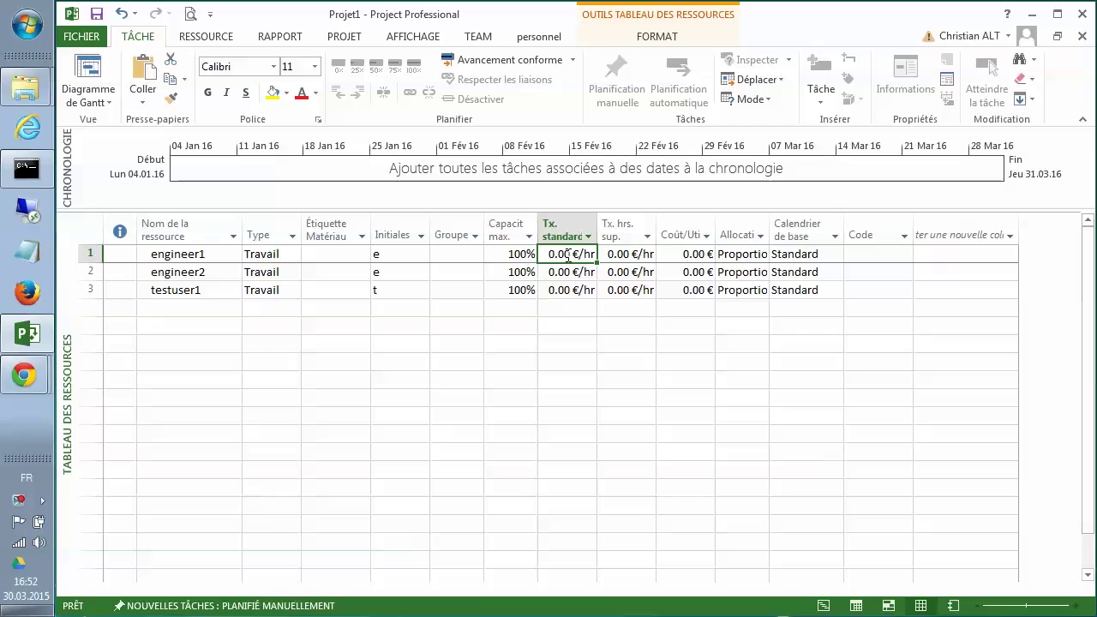
pyautogui.press('BackSpace')
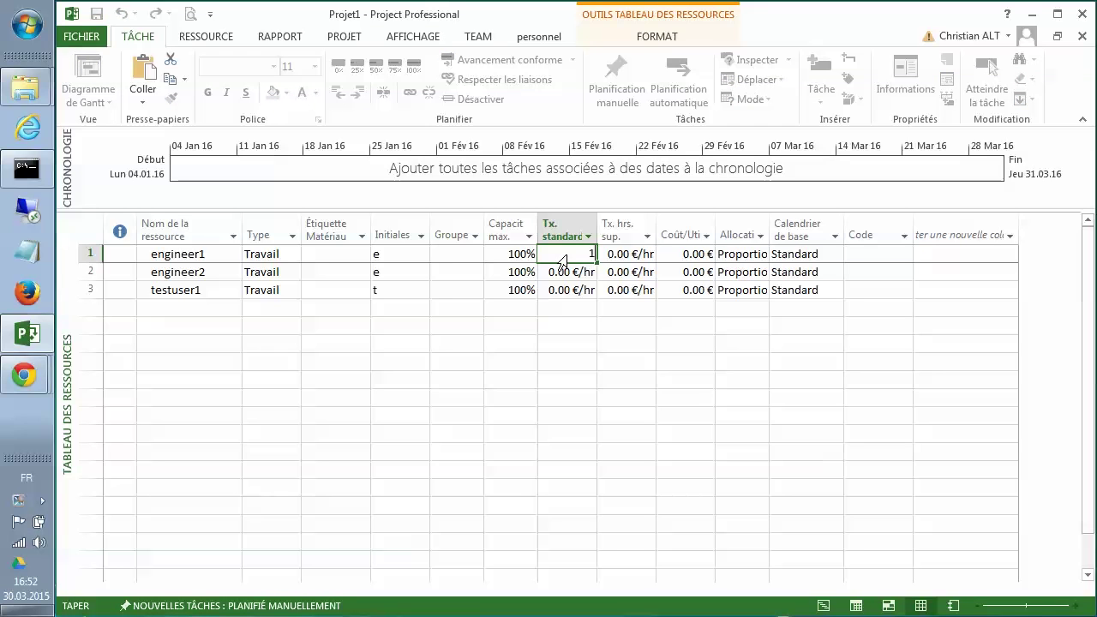
pyautogui.write('100')
pyautogui.press('Return')
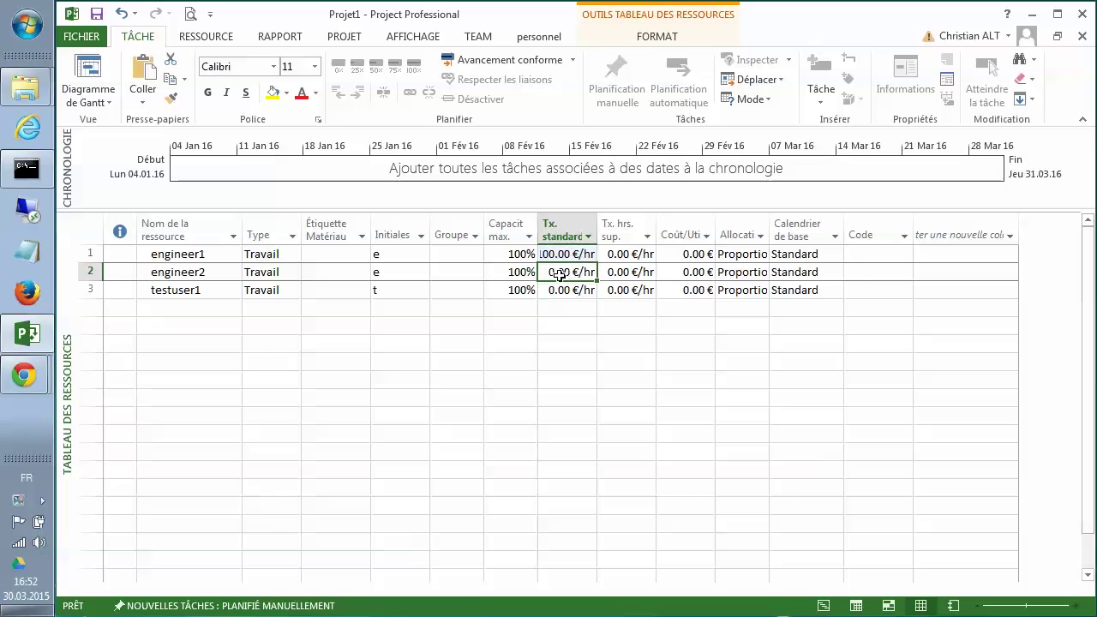
pyautogui.write('10')
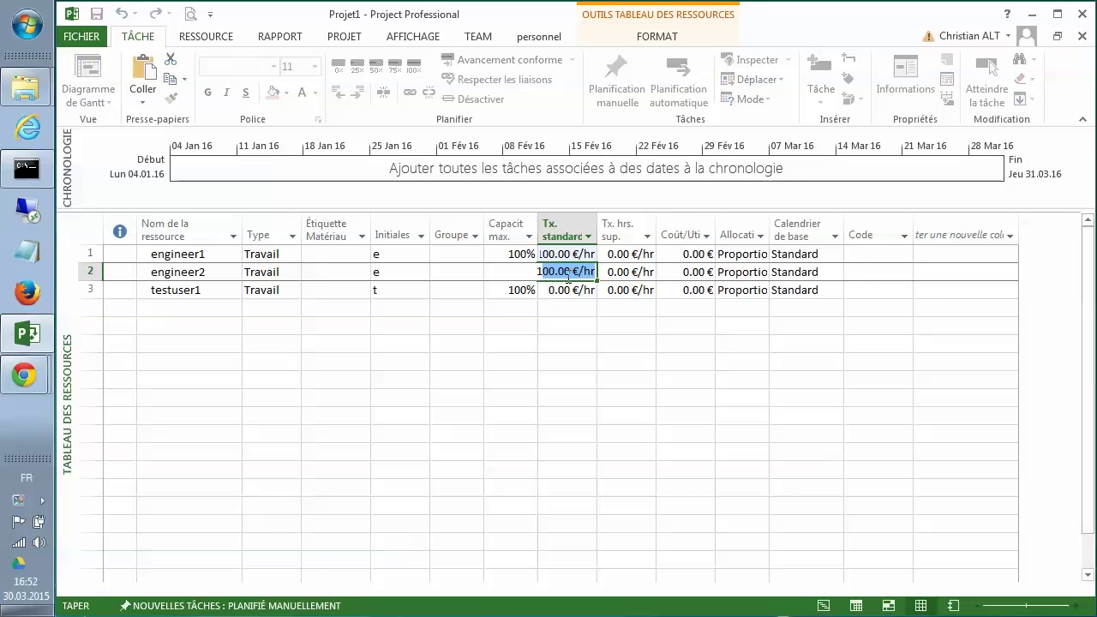
pyautogui.press('Return')
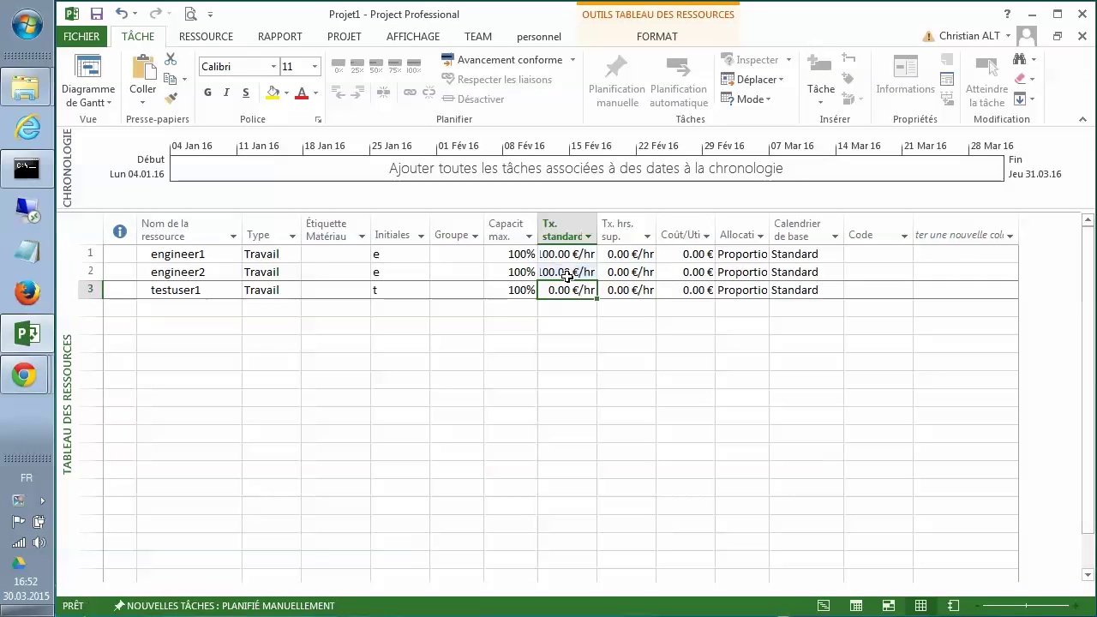
# Set the standard rate of testuser1 to 100 €/hr in the resource sheet.
pyautogui.write('100')
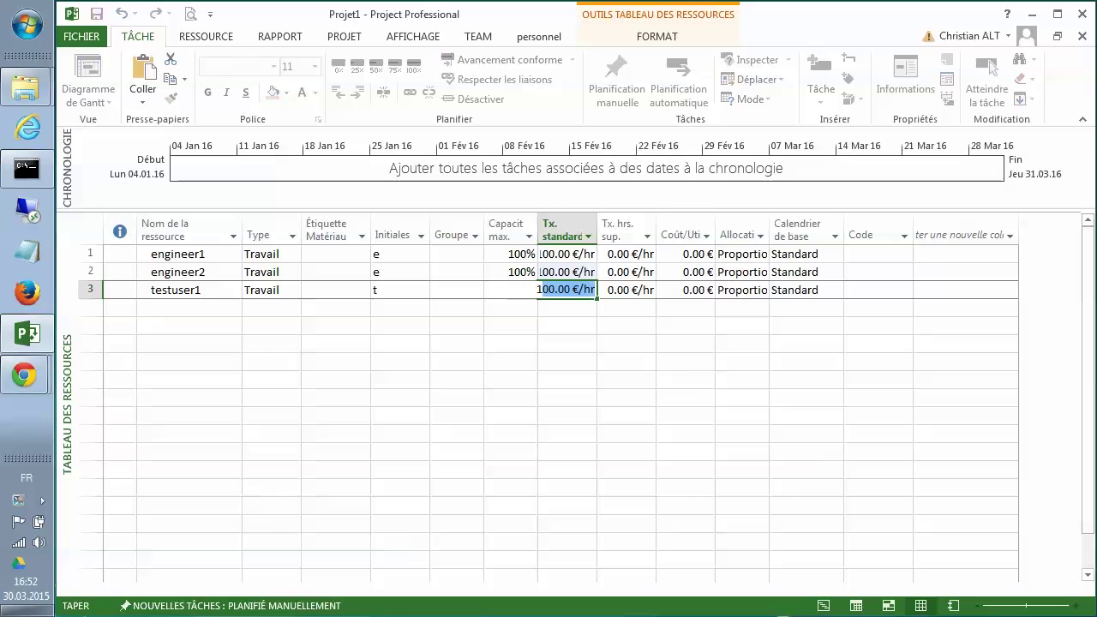
pyautogui.press('Return')
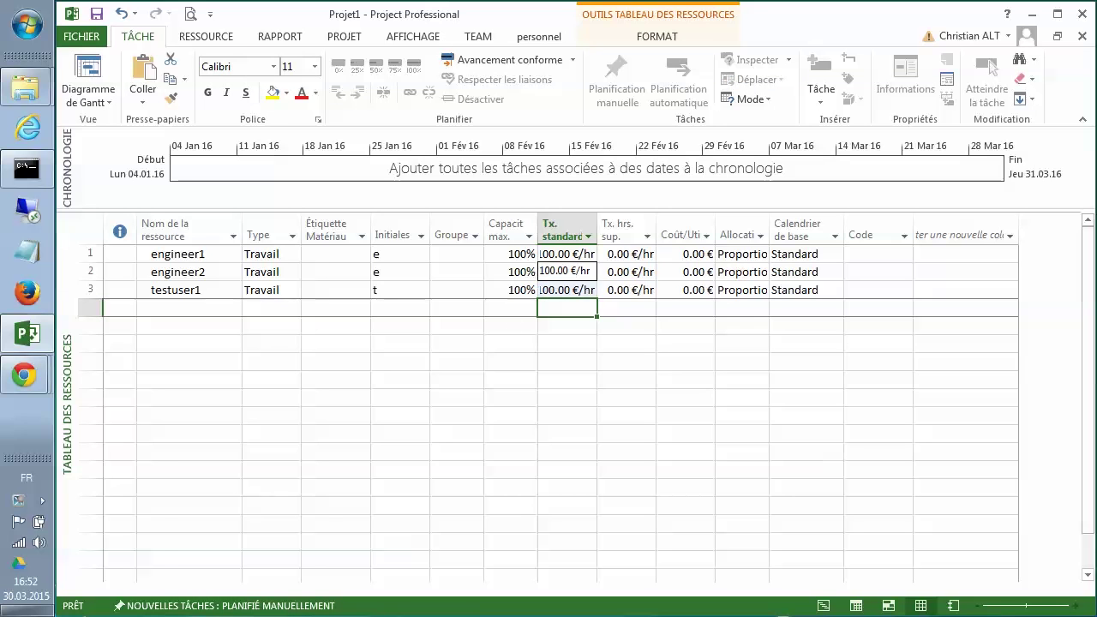
pyautogui.click(570, 230)
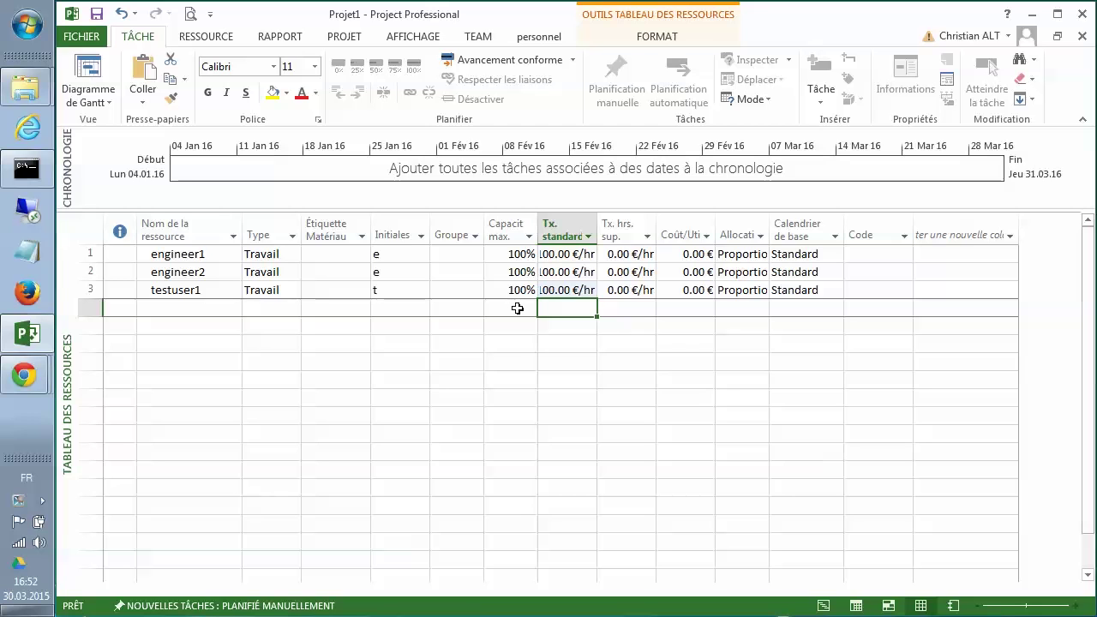
# Switch to the Gantt chart view, widen the task table, and narrow the predecessors column to make room for a new column.
pyautogui.click(109, 97)
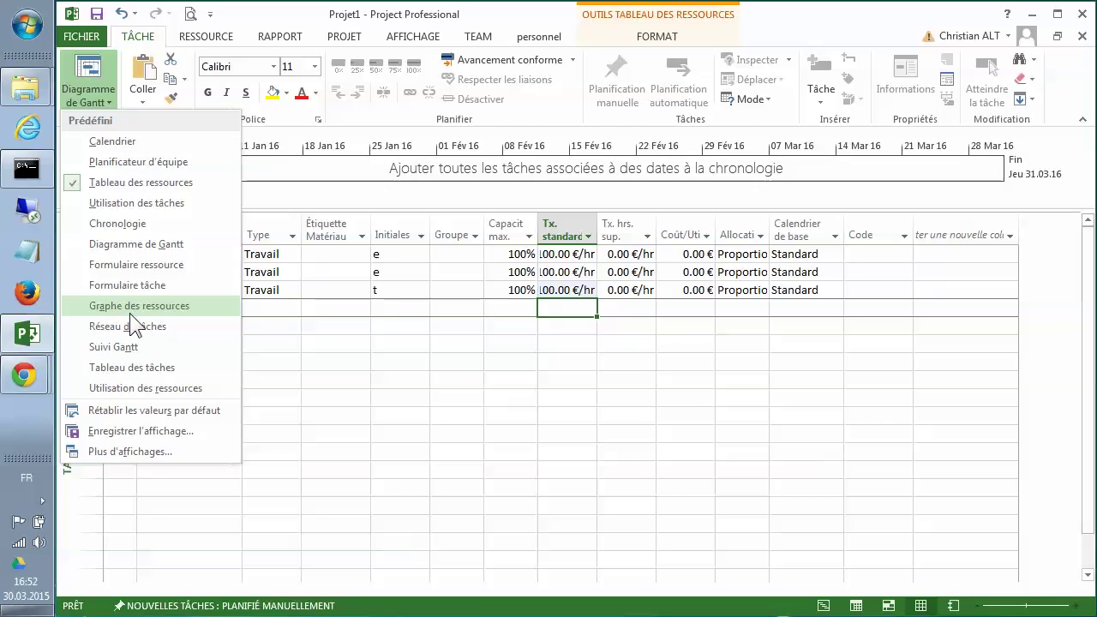
pyautogui.click(131, 246)
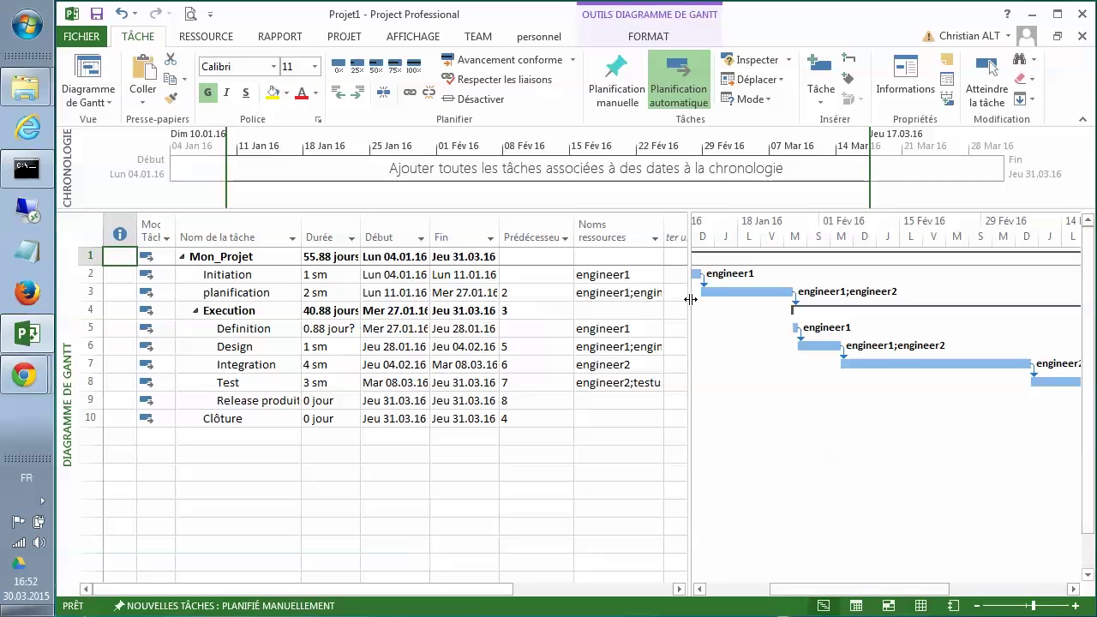
pyautogui.moveTo(690, 299); pyautogui.dragTo(782, 300)
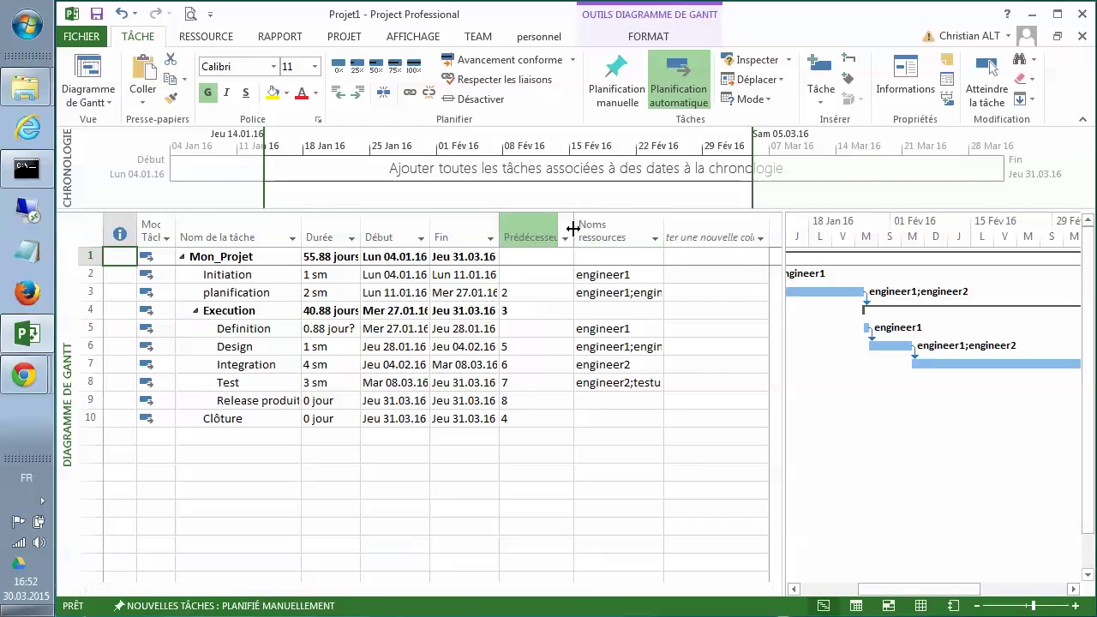
pyautogui.moveTo(572, 229); pyautogui.dragTo(523, 224)
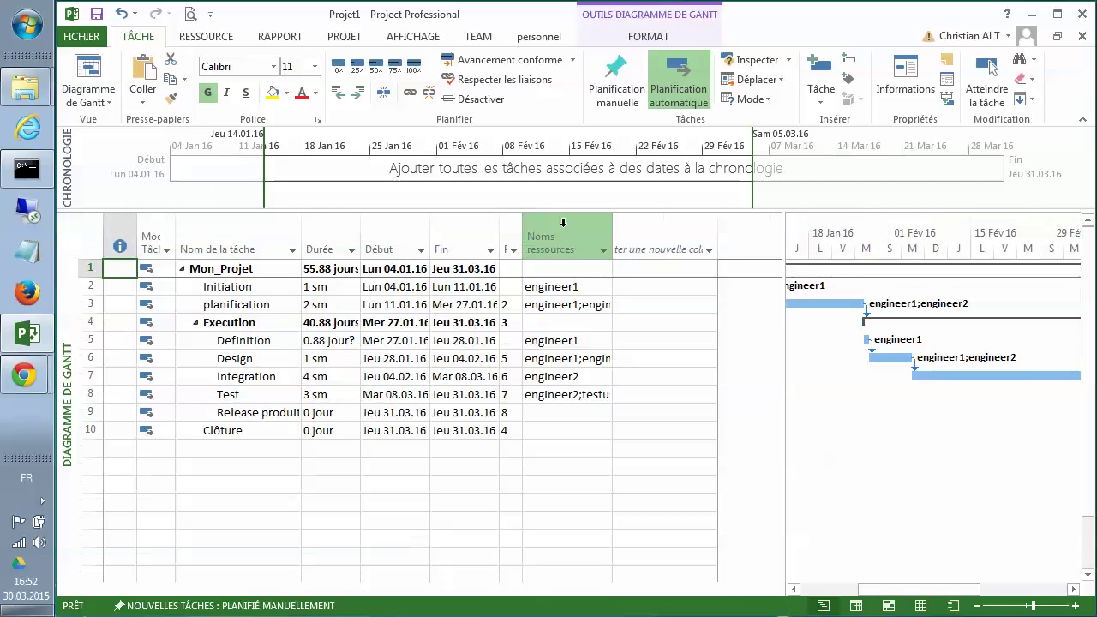
# Add the Coût column after Noms ressources and fit the task table's width to it.
pyautogui.click(708, 249)
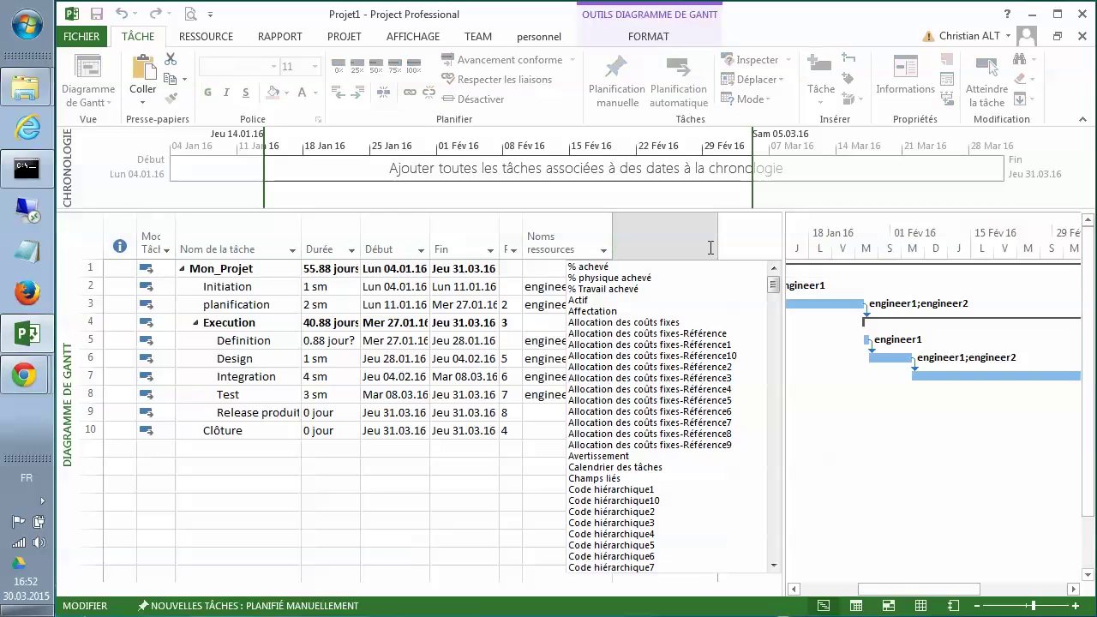
pyautogui.moveTo(773, 287); pyautogui.dragTo(773, 315)
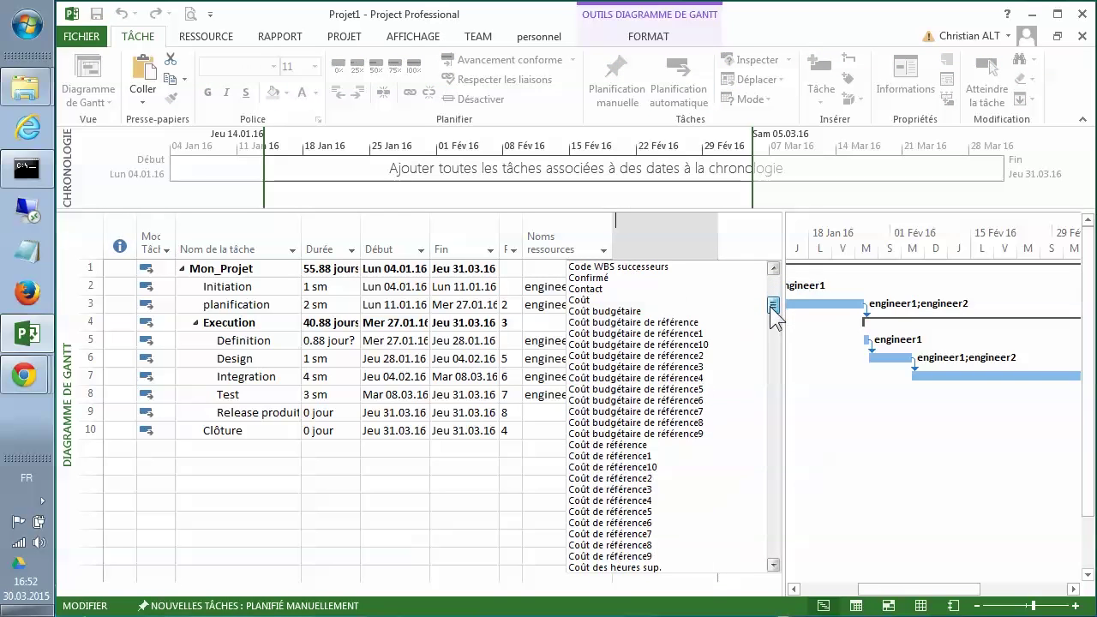
pyautogui.click(588, 300)
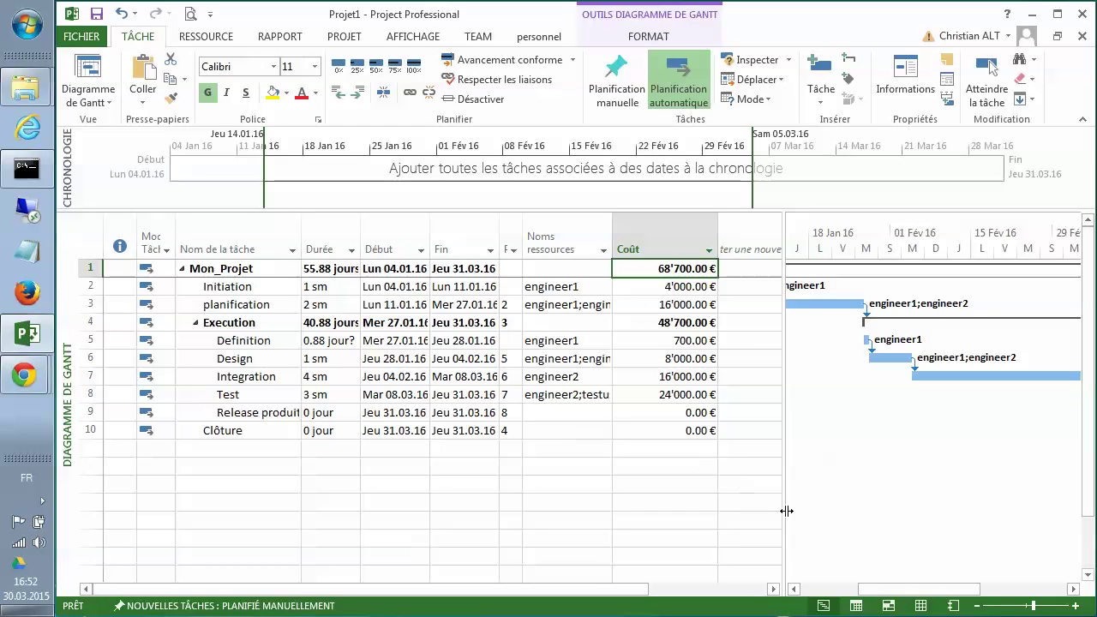
pyautogui.moveTo(785, 511); pyautogui.dragTo(726, 511)
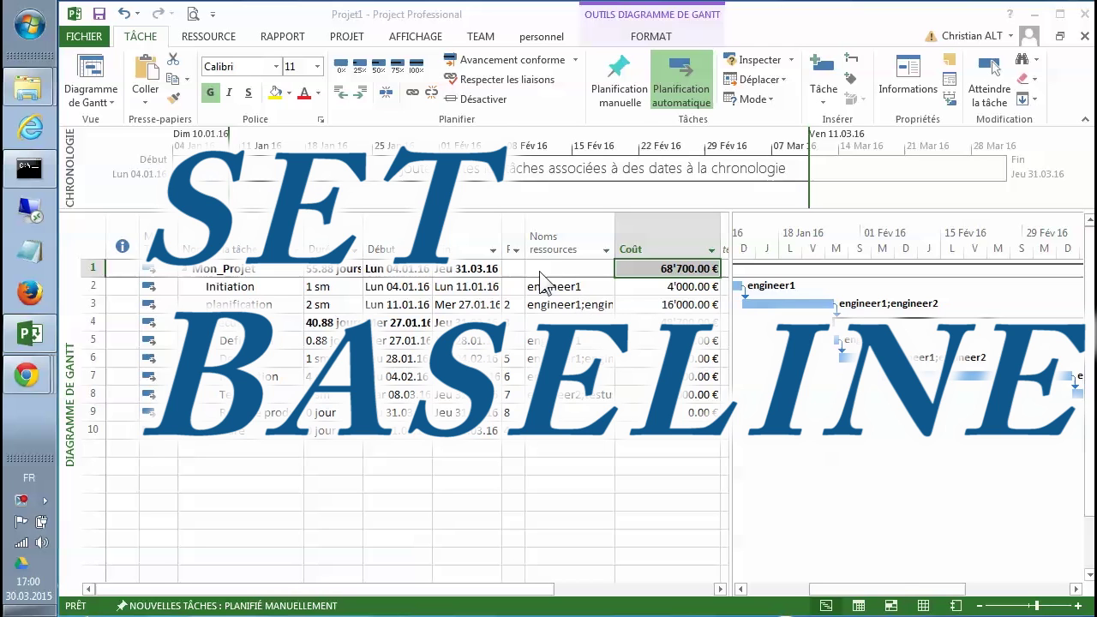
# Set the baseline Planning de référence for the entire project.
pyautogui.click(350, 37)
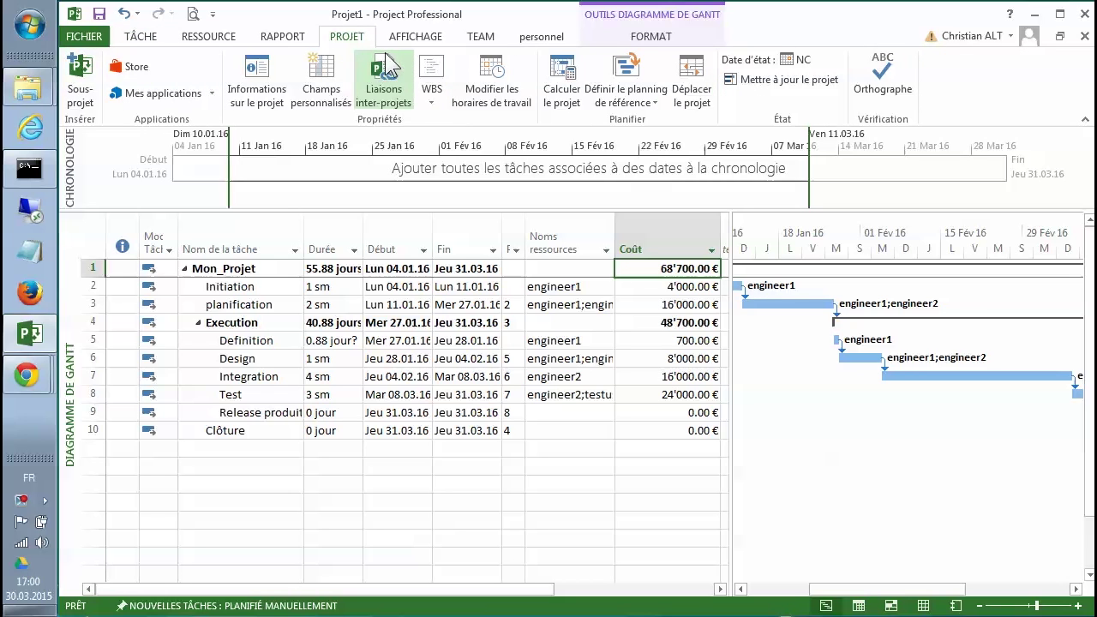
pyautogui.click(632, 88)
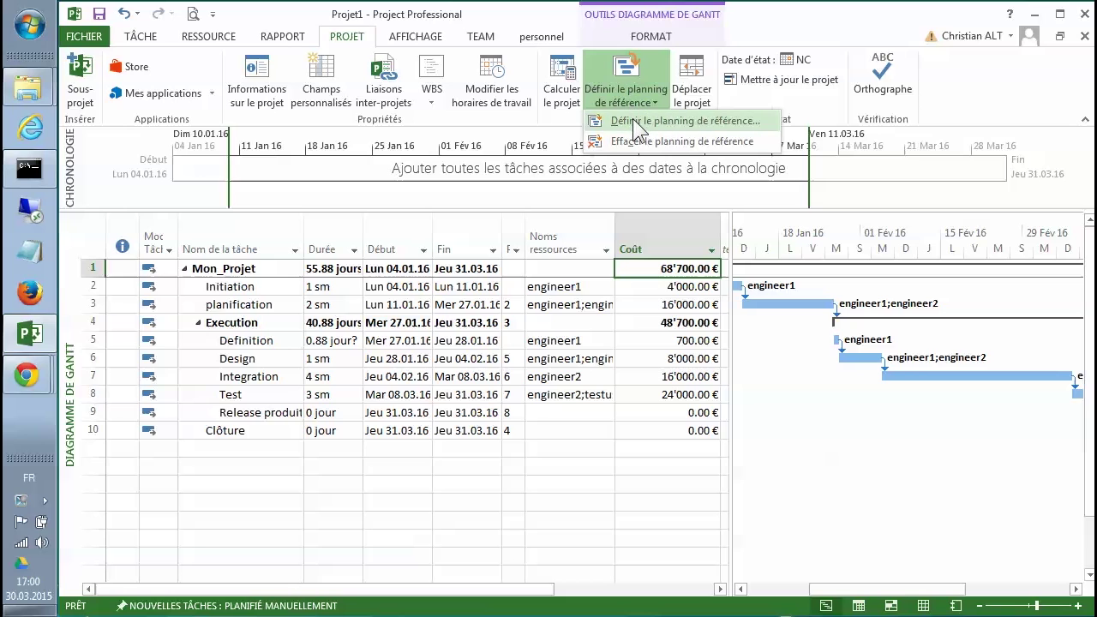
pyautogui.click(633, 118)
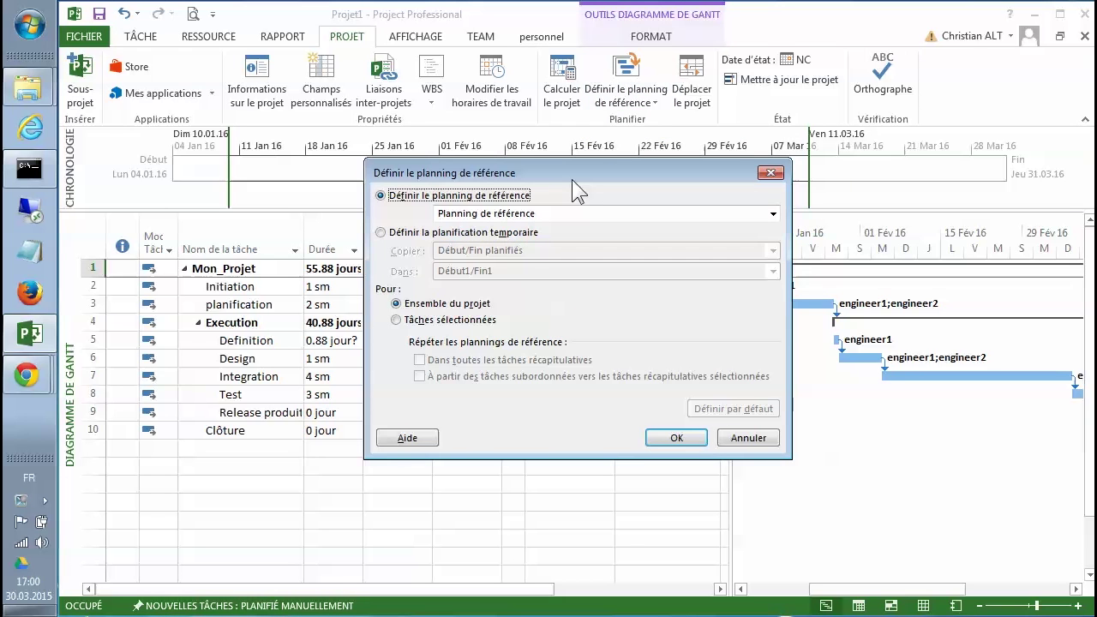
pyautogui.click(677, 438)
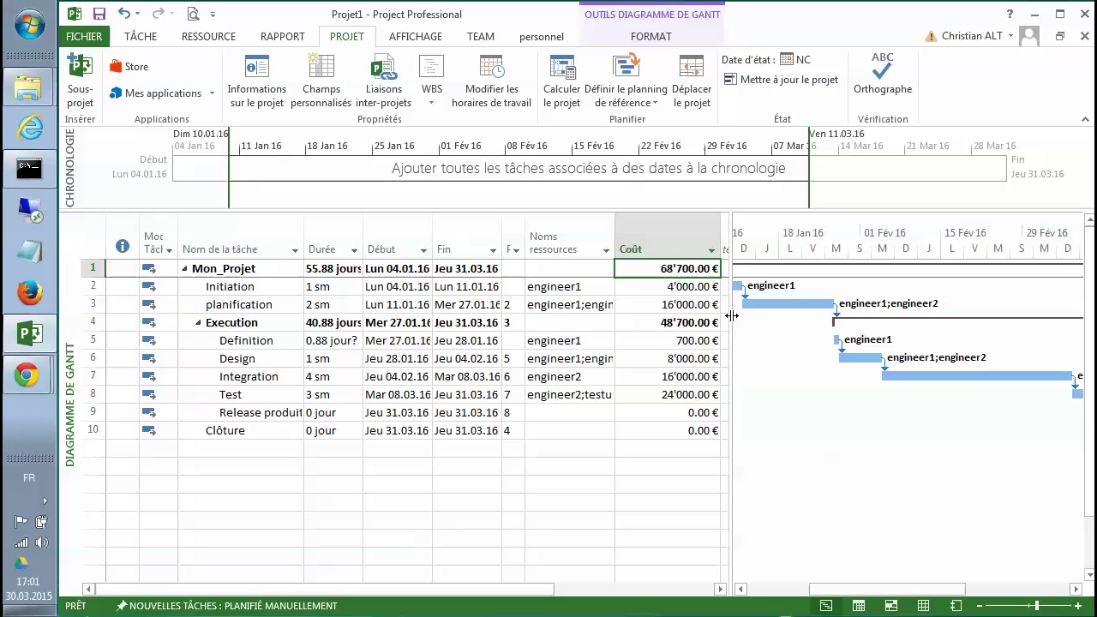
# Narrow the task table to give the Gantt chart more room and show its bars from the project start.
pyautogui.moveTo(730, 315); pyautogui.dragTo(658, 308)
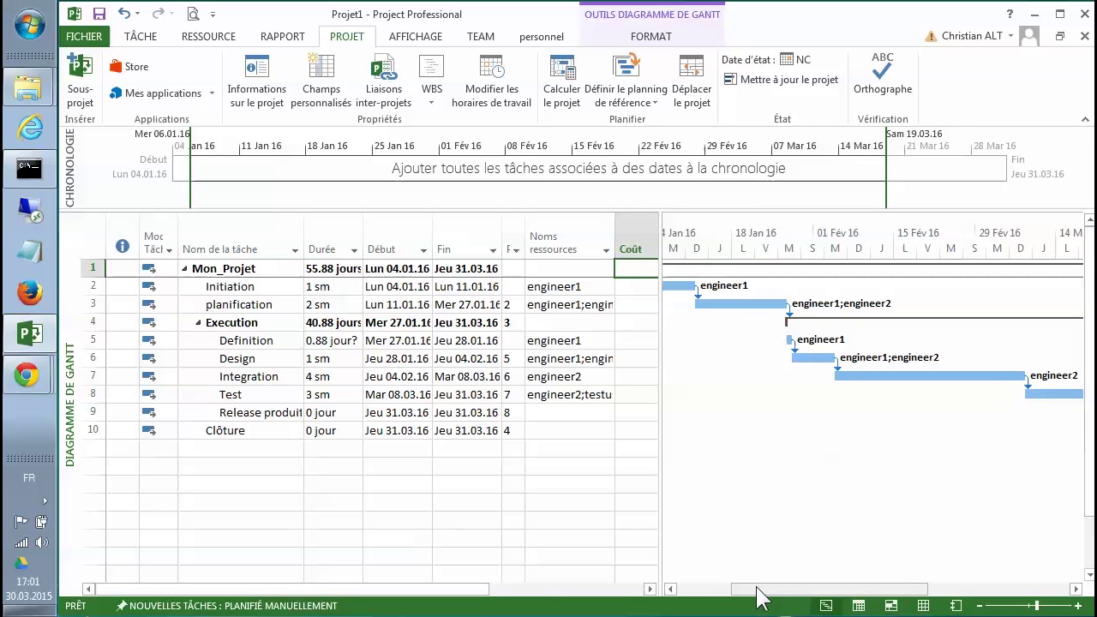
pyautogui.hscroll(-1, 755, 589)
pyautogui.hscroll(2, 755, 589)
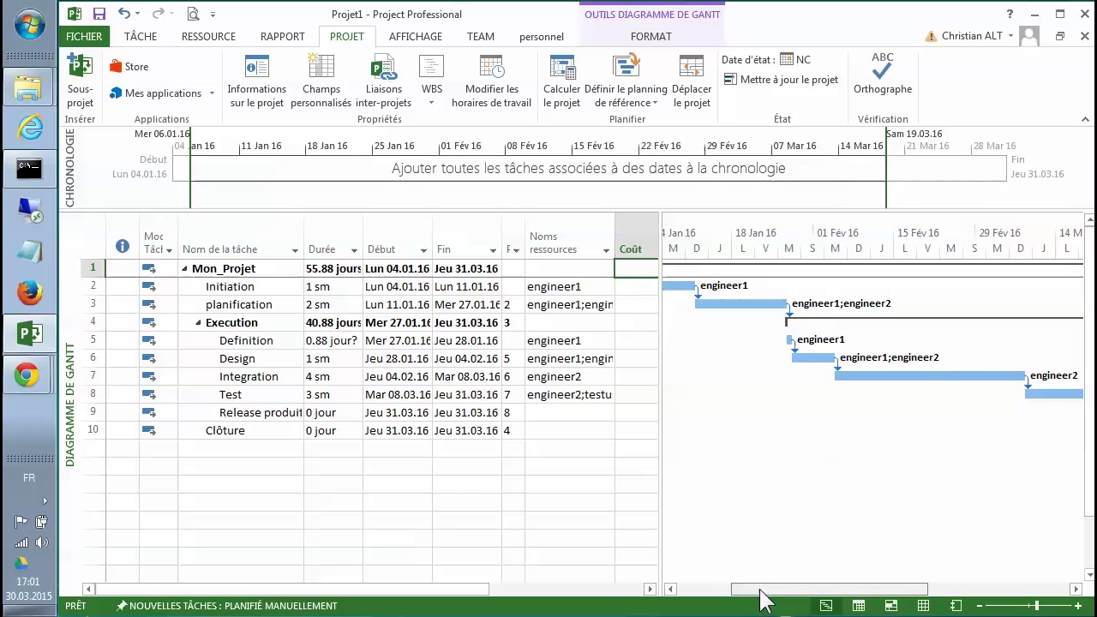
pyautogui.hscroll(-2, 758, 595)
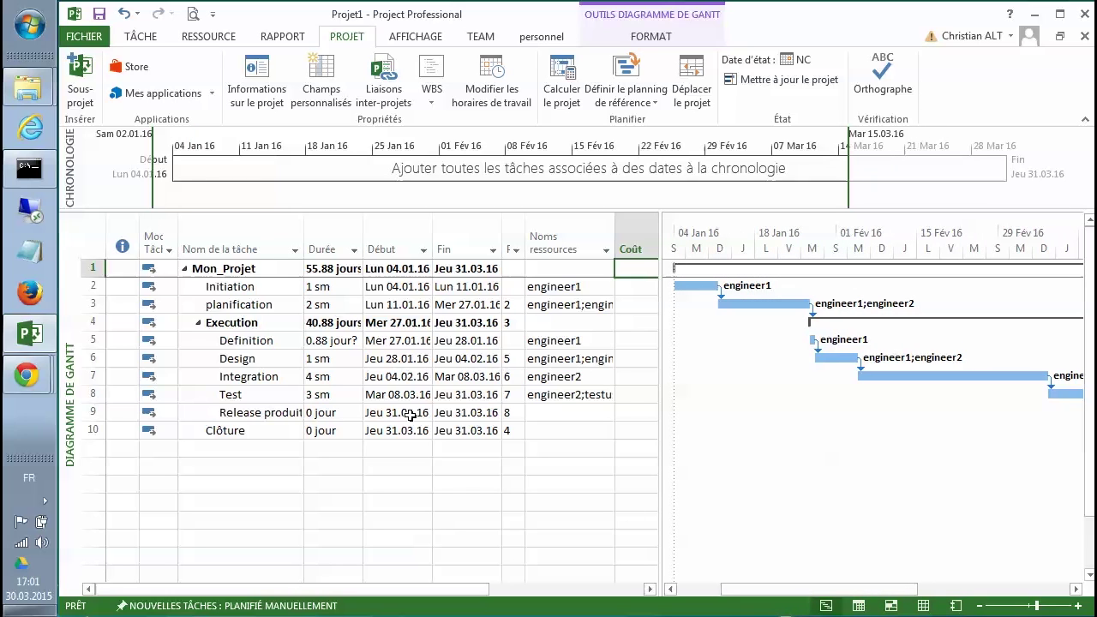
# Mark the Initiation task as 100% complete and check its progress on the Gantt bar.
pyautogui.click(86, 288)
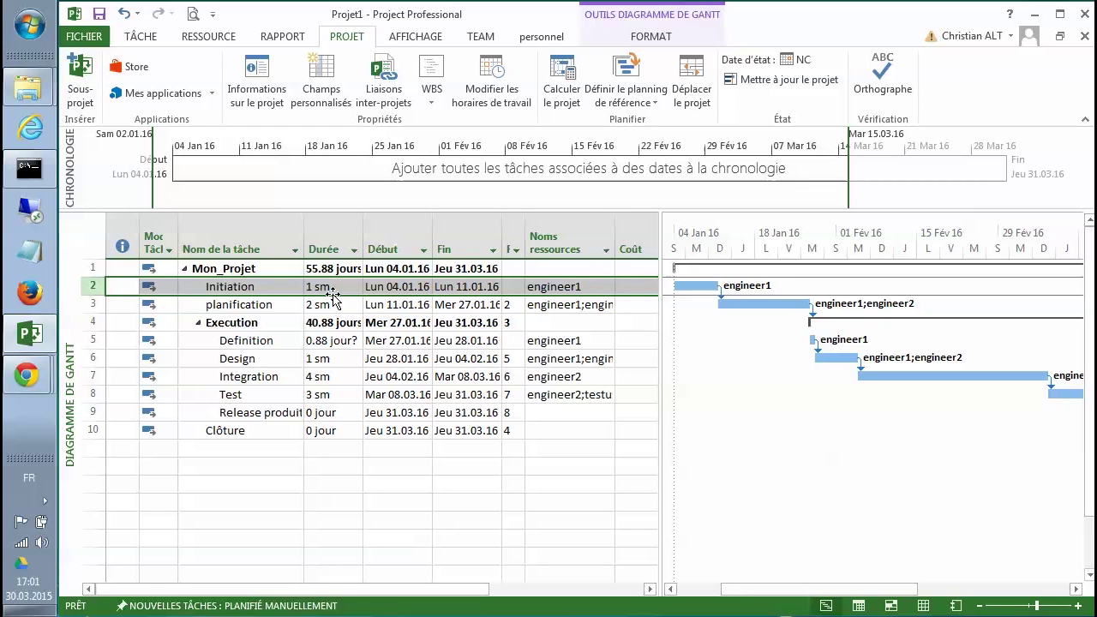
pyautogui.click(150, 39)
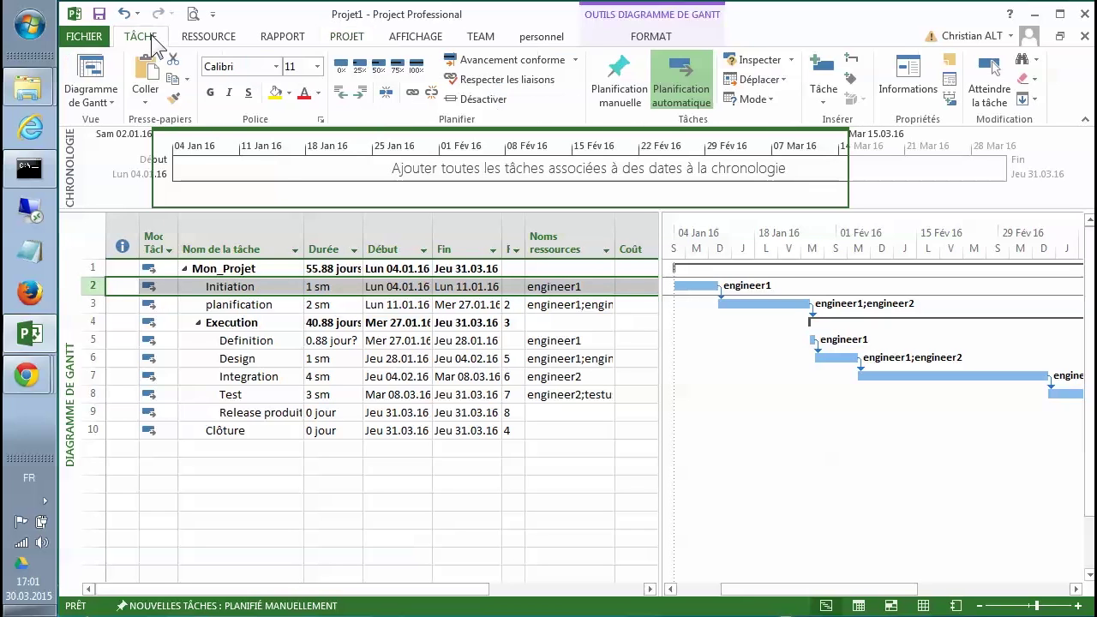
pyautogui.click(417, 67)
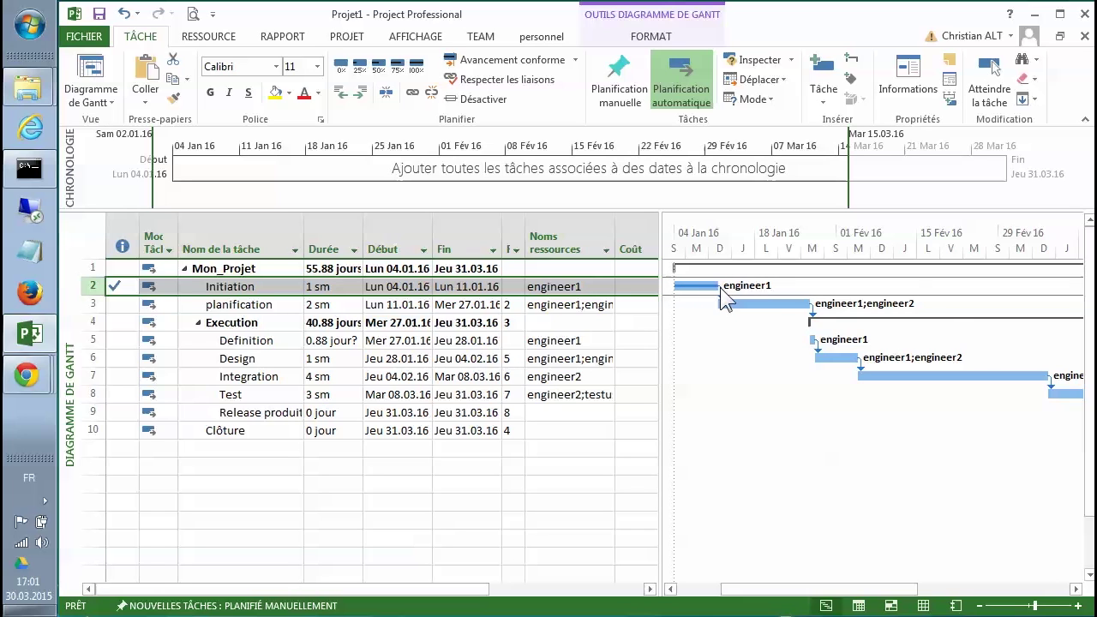
pyautogui.moveTo(721, 297)
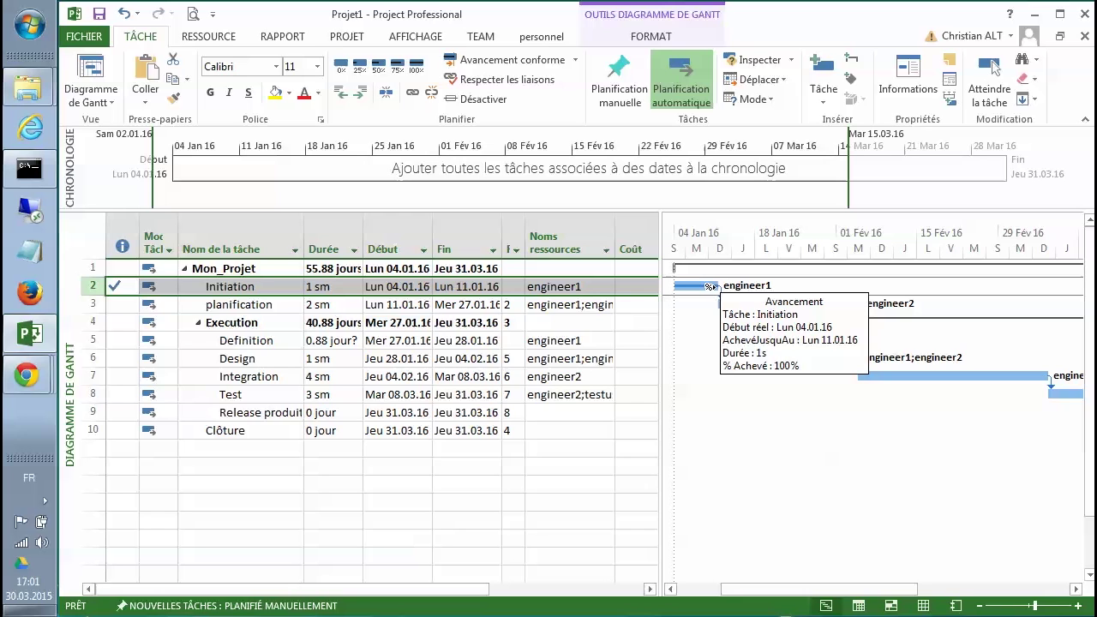
# Mark the planification task as fully complete through its task information.
pyautogui.click(91, 305)
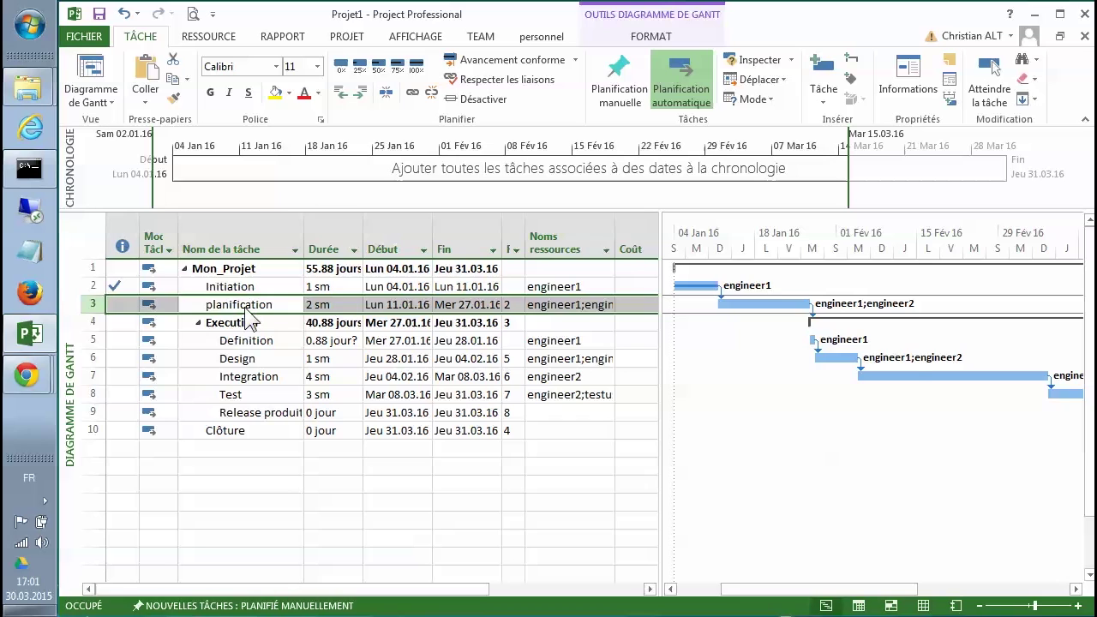
pyautogui.doubleClick(244, 307)
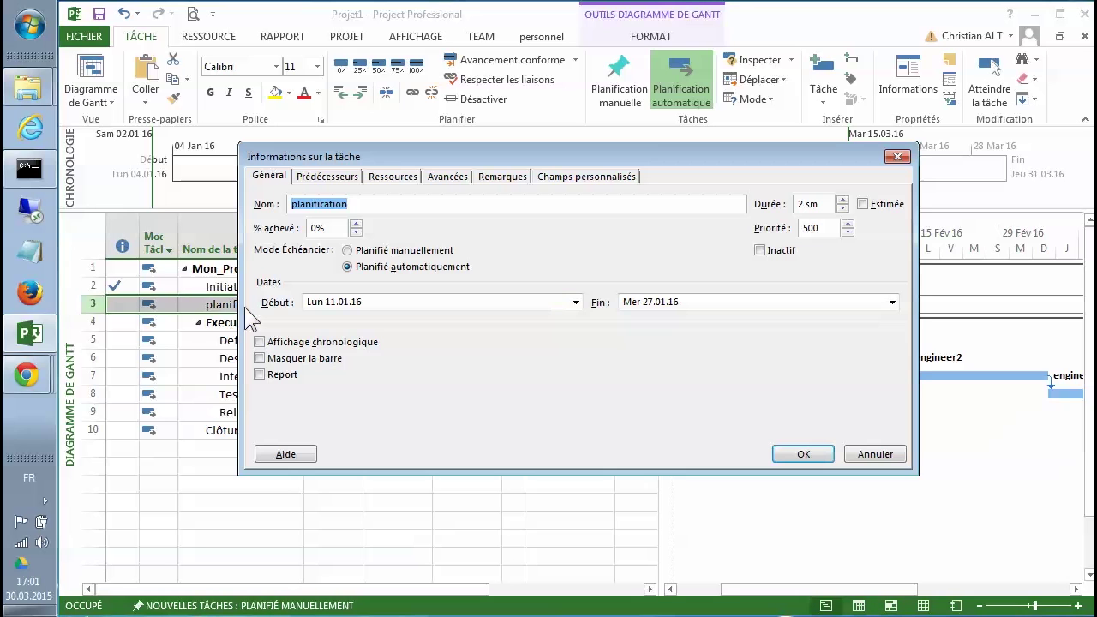
pyautogui.click(317, 227)
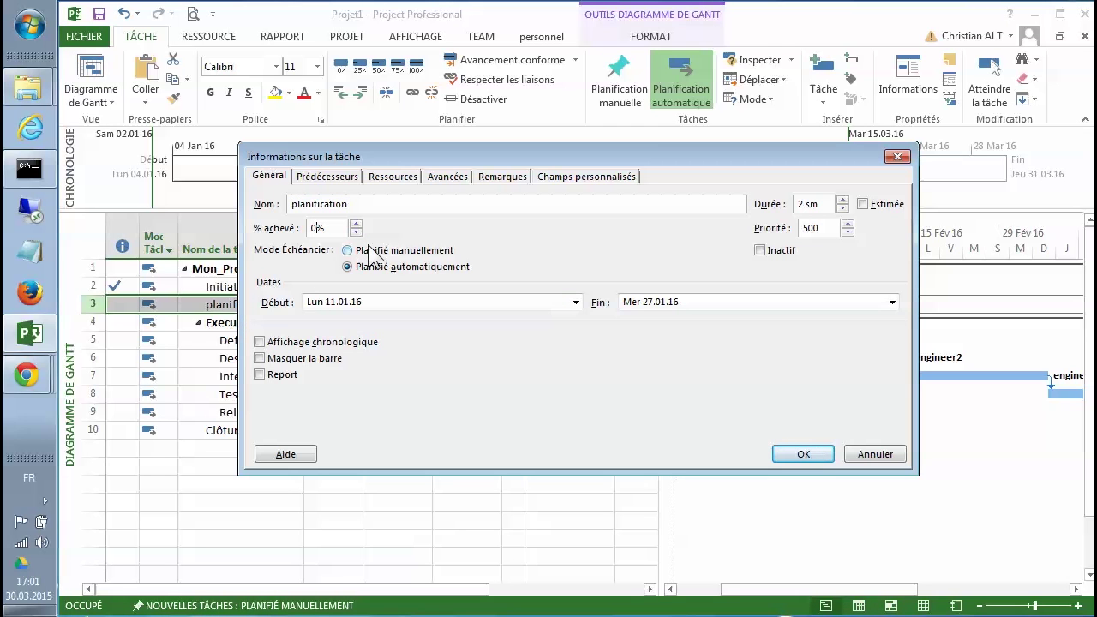
pyautogui.press('BackSpace')
pyautogui.click(803, 455)
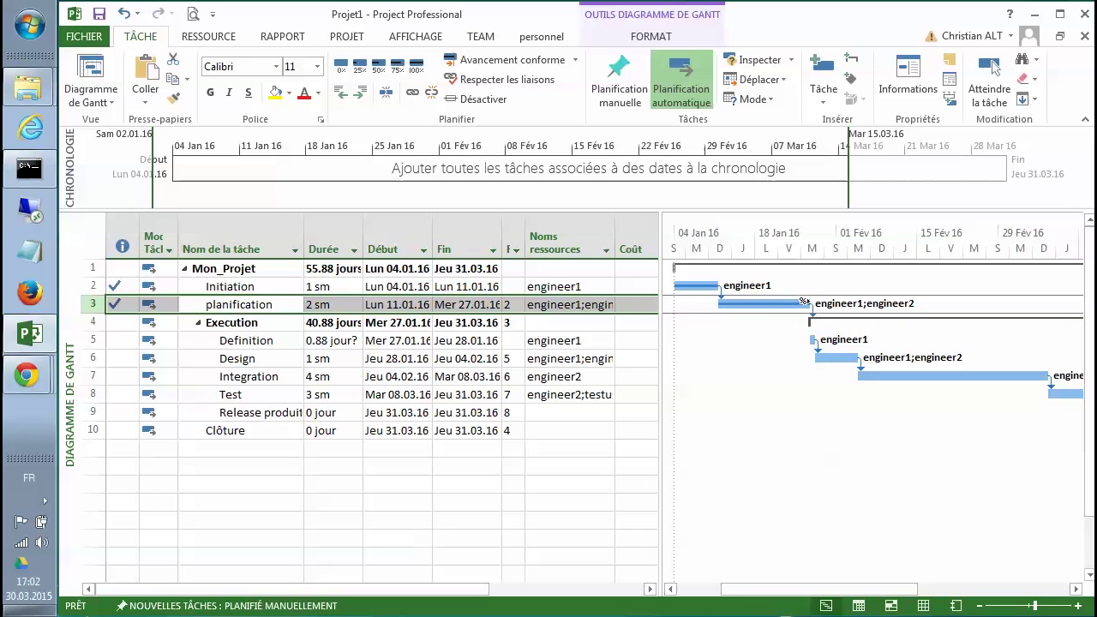
# Set the duration of the Definition task under Execution to 1 week.
pyautogui.click(329, 342)
pyautogui.press('BackSpace')
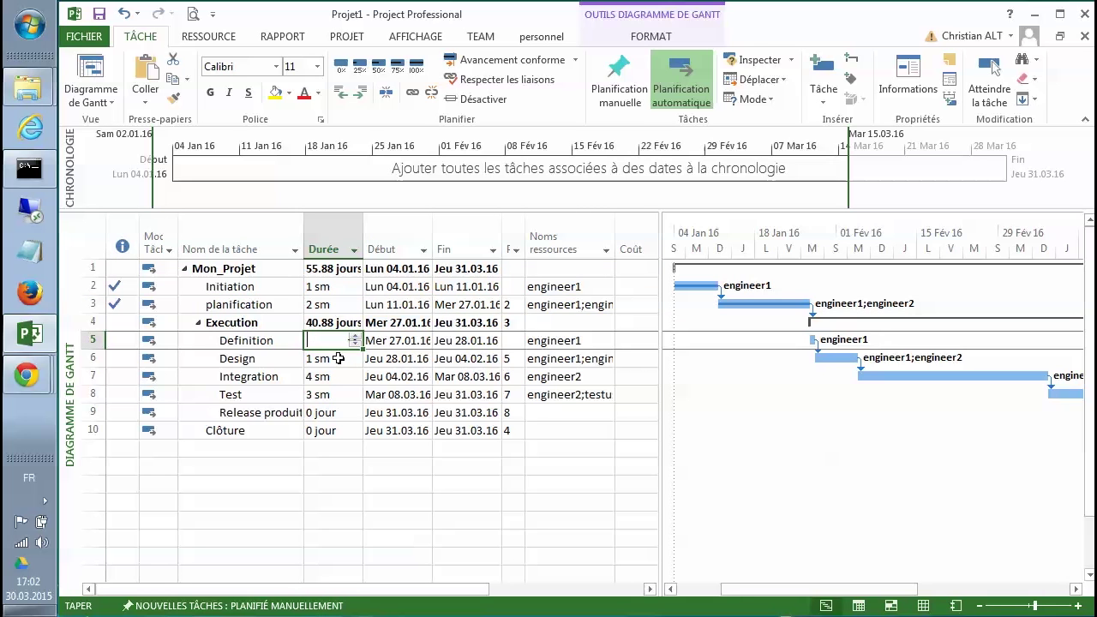
pyautogui.write('1s')
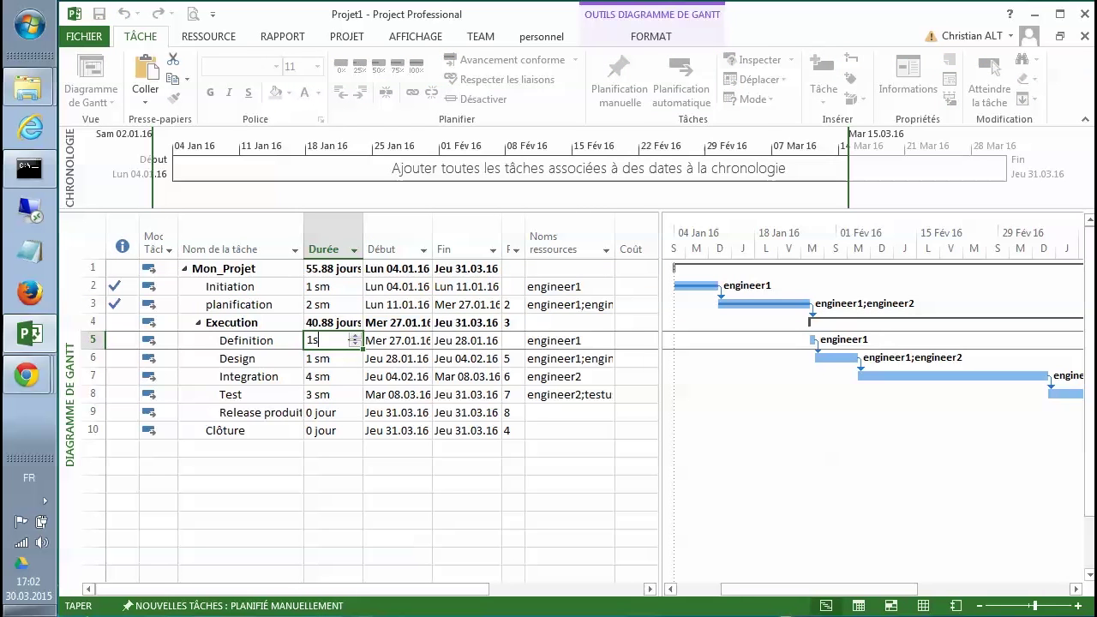
pyautogui.press('Return')
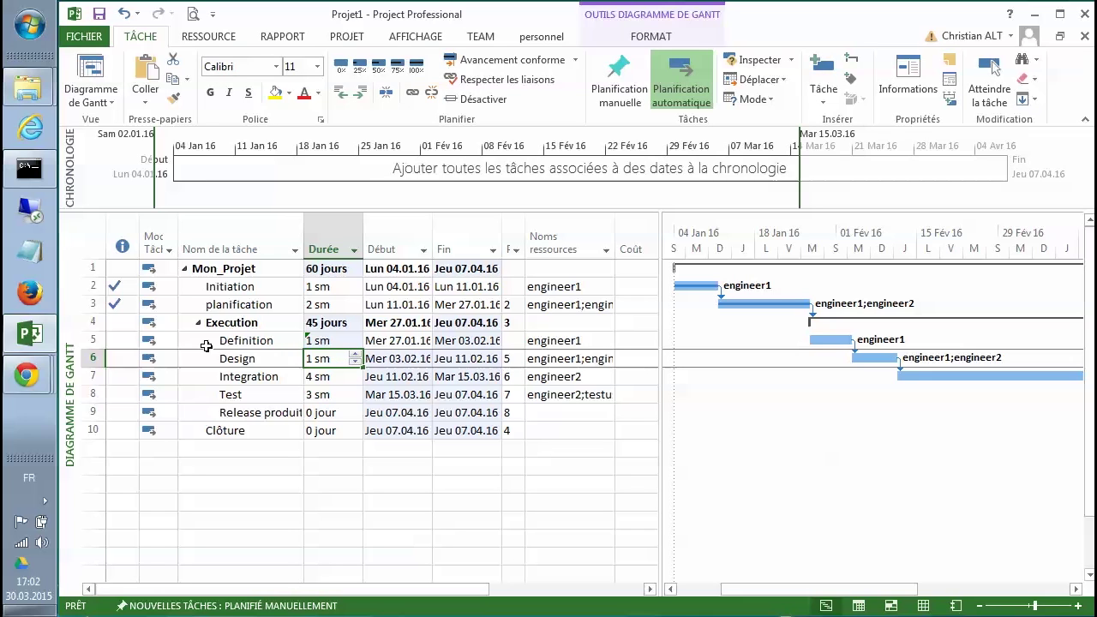
# Set the project's status date to 29 January 2016.
pyautogui.click(92, 339)
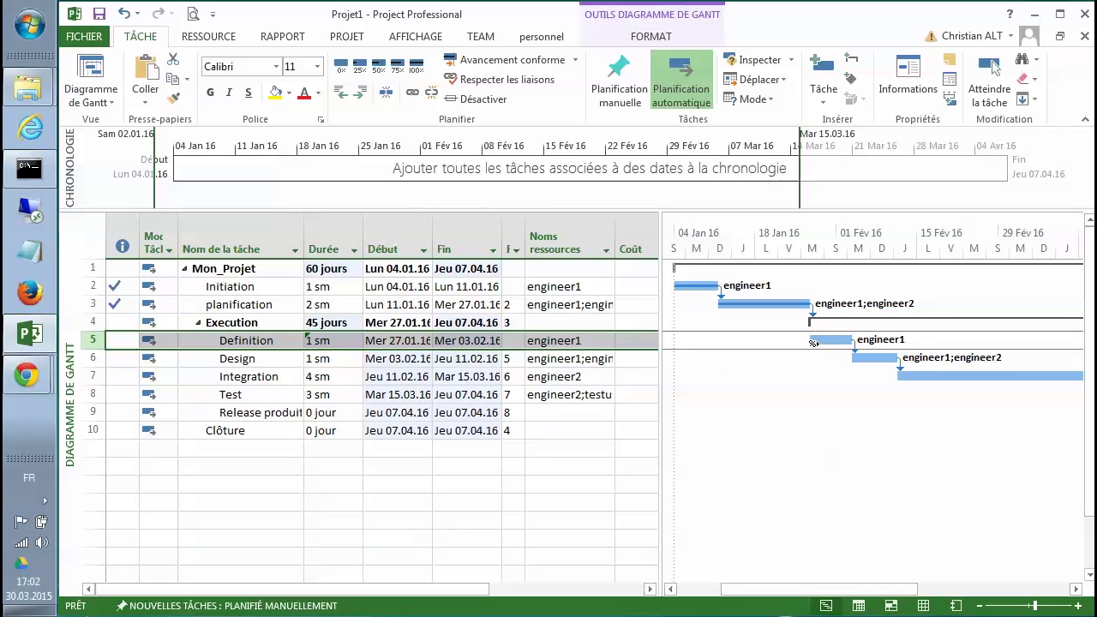
pyautogui.moveTo(818, 343)
pyautogui.click(347, 36)
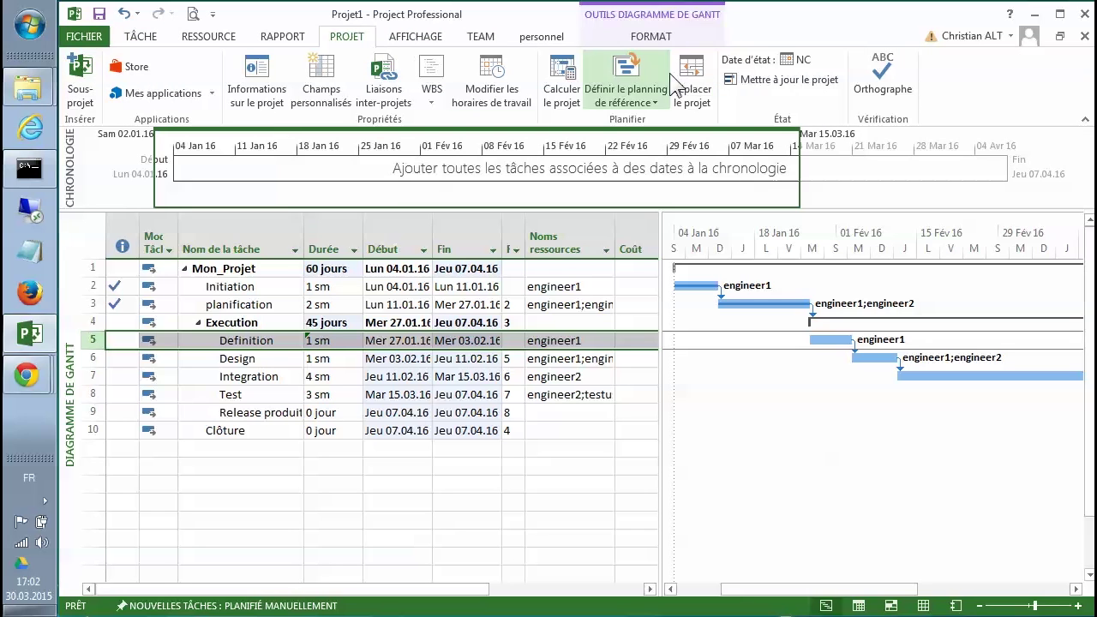
pyautogui.click(787, 62)
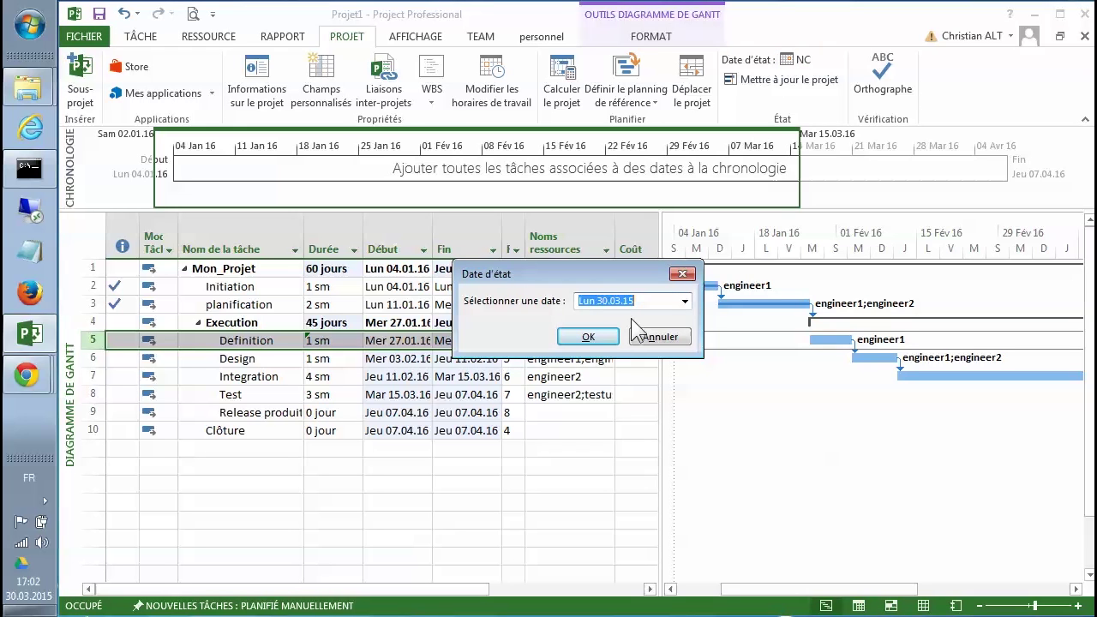
pyautogui.click(685, 302)
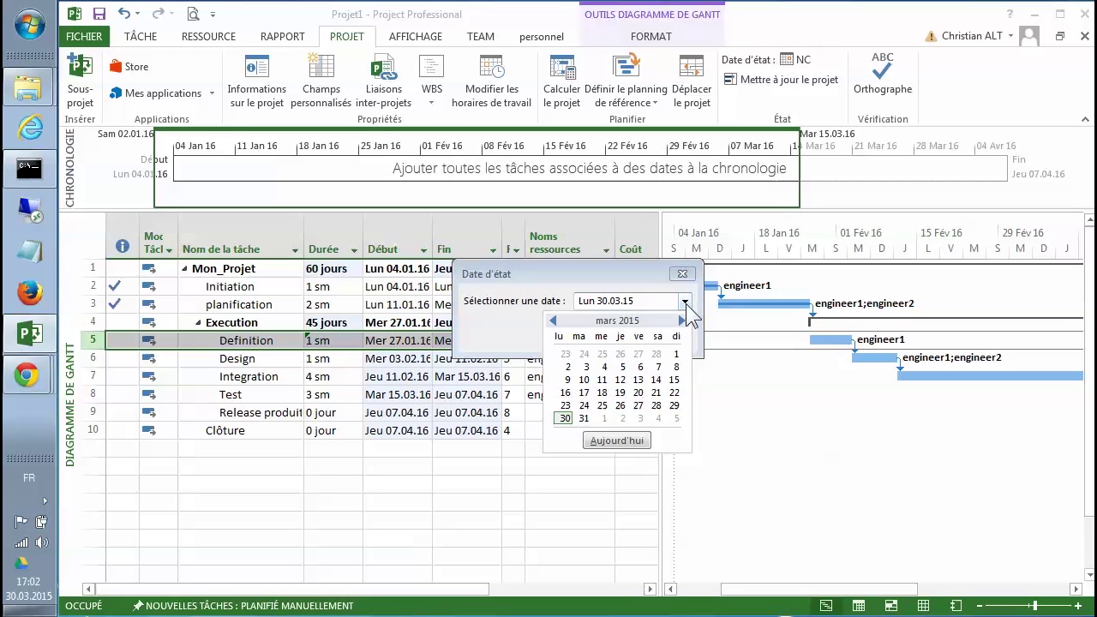
pyautogui.click(681, 321)
pyautogui.click(681, 320)
pyautogui.click(682, 321)
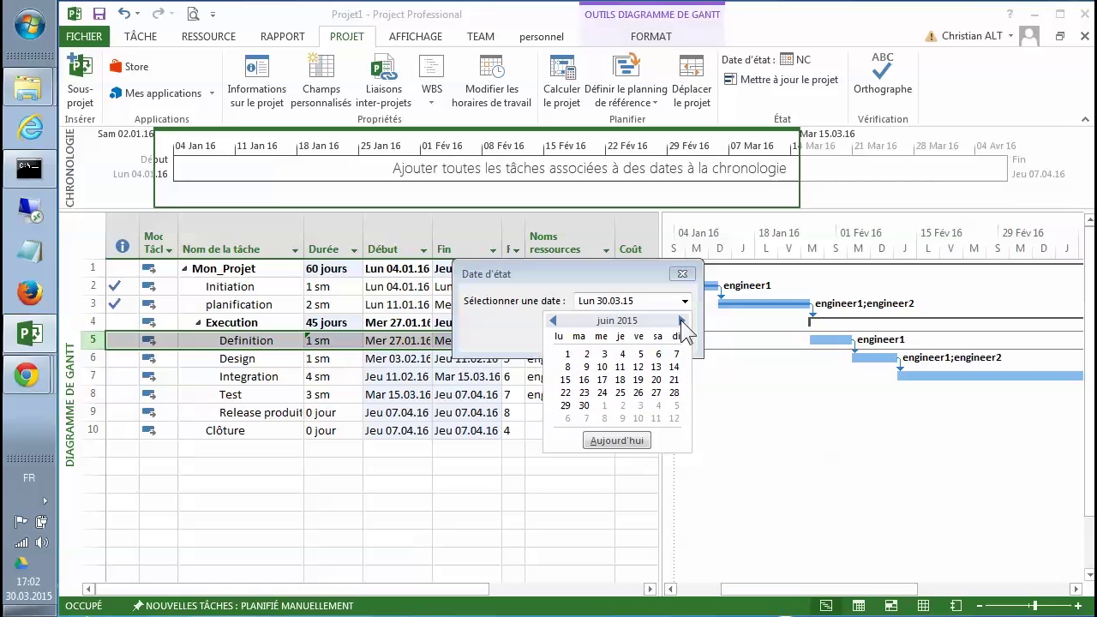
pyautogui.click(681, 321)
pyautogui.click(682, 320)
pyautogui.click(681, 321)
pyautogui.click(681, 321)
pyautogui.click(681, 321)
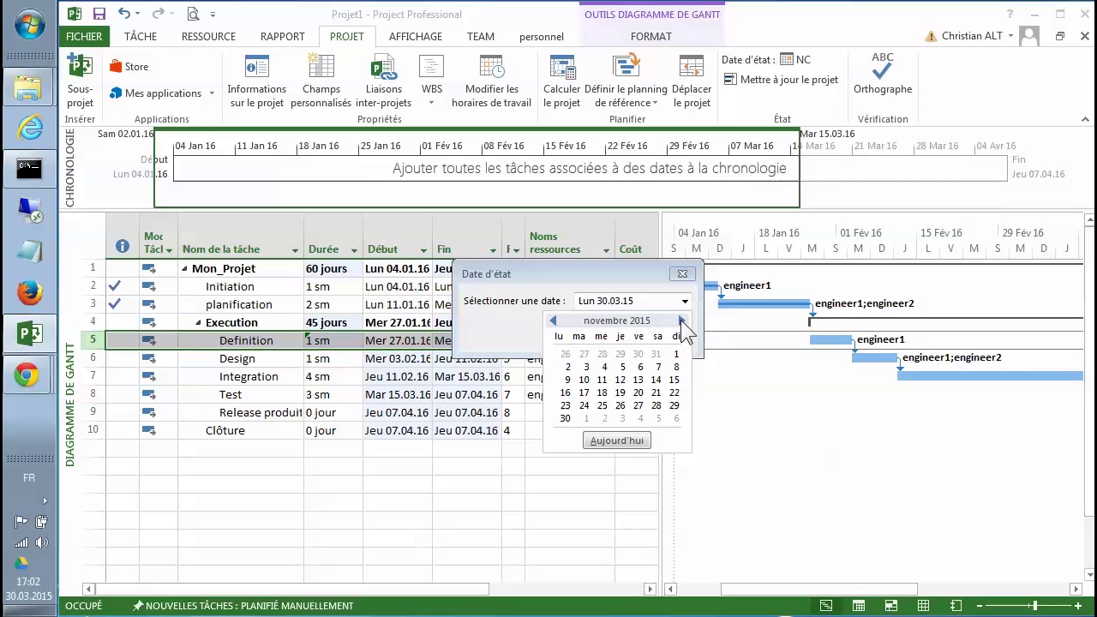
pyautogui.click(681, 320)
pyautogui.click(682, 320)
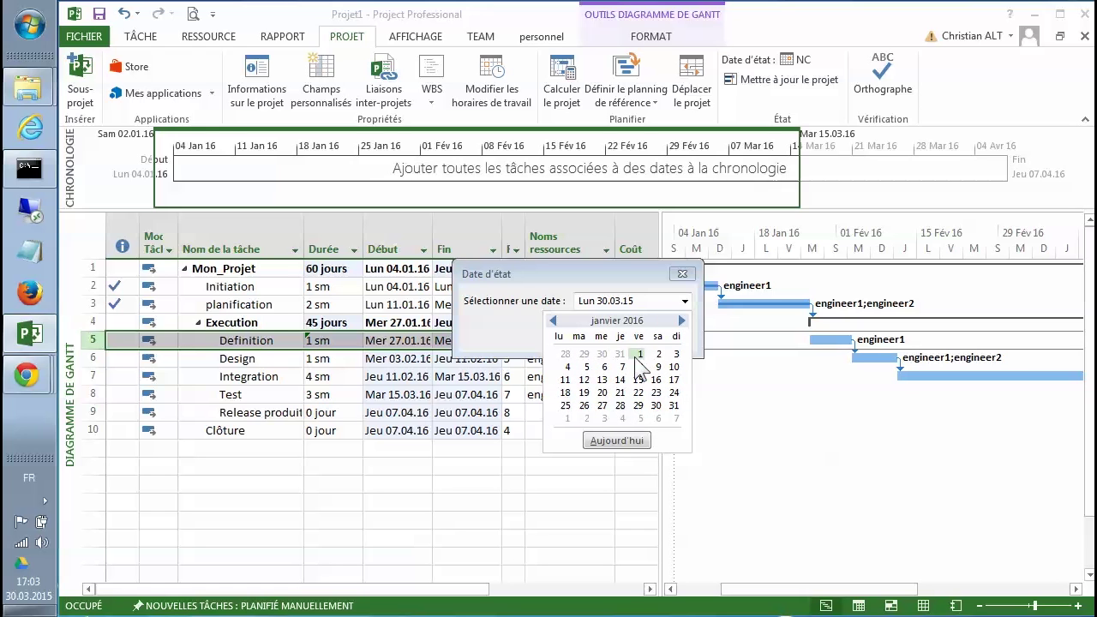
pyautogui.click(636, 403)
pyautogui.click(591, 342)
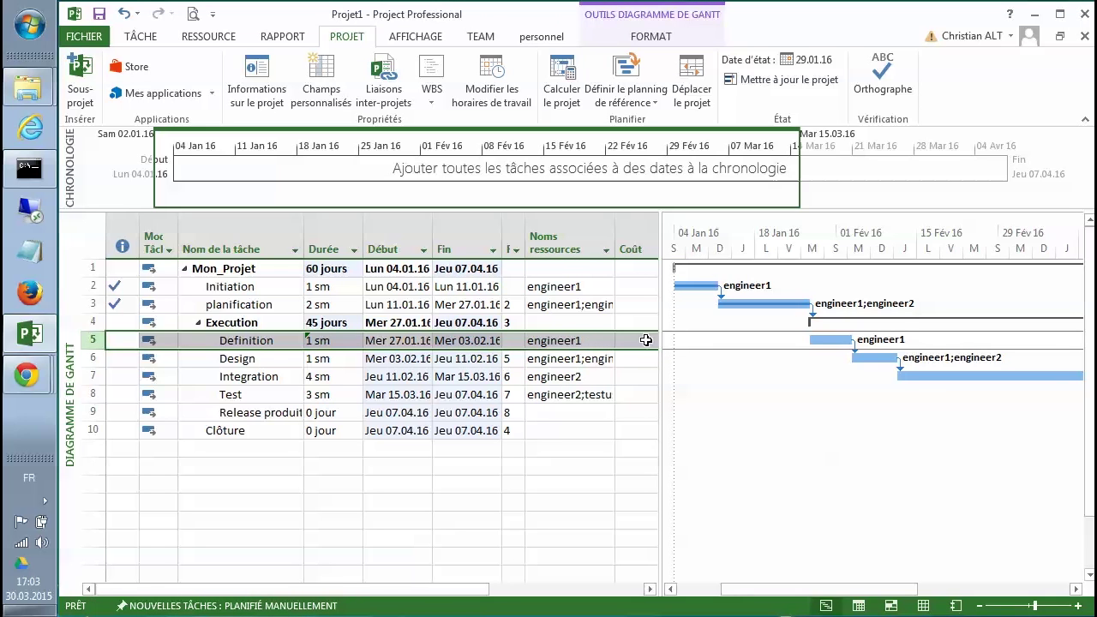
# Mark the Definition task under Execution as 50% complete.
pyautogui.click(114, 342)
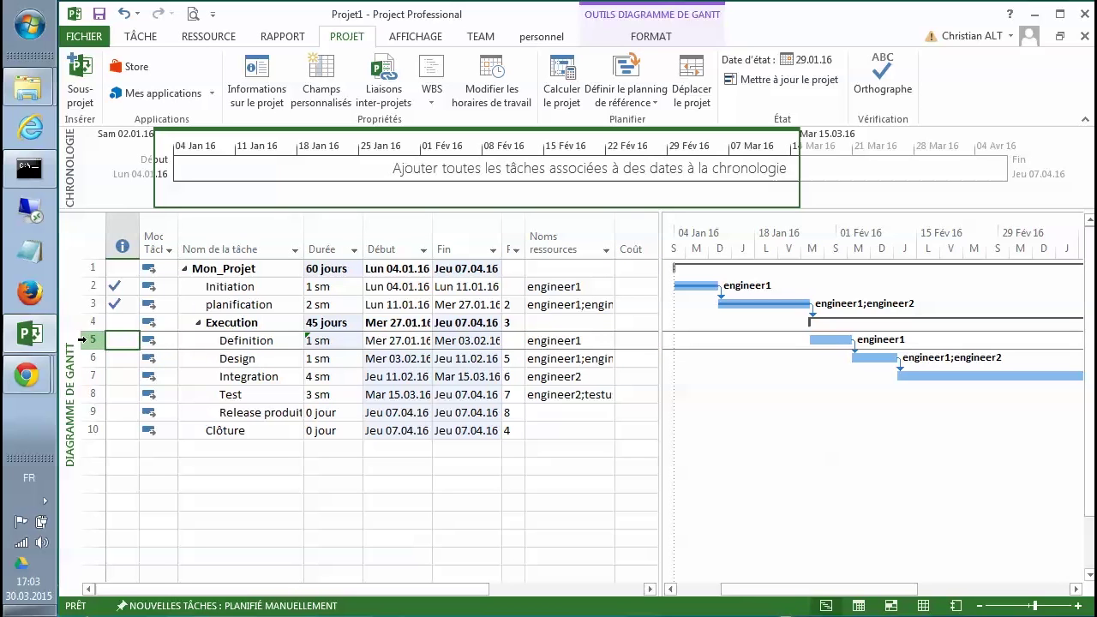
pyautogui.click(92, 340)
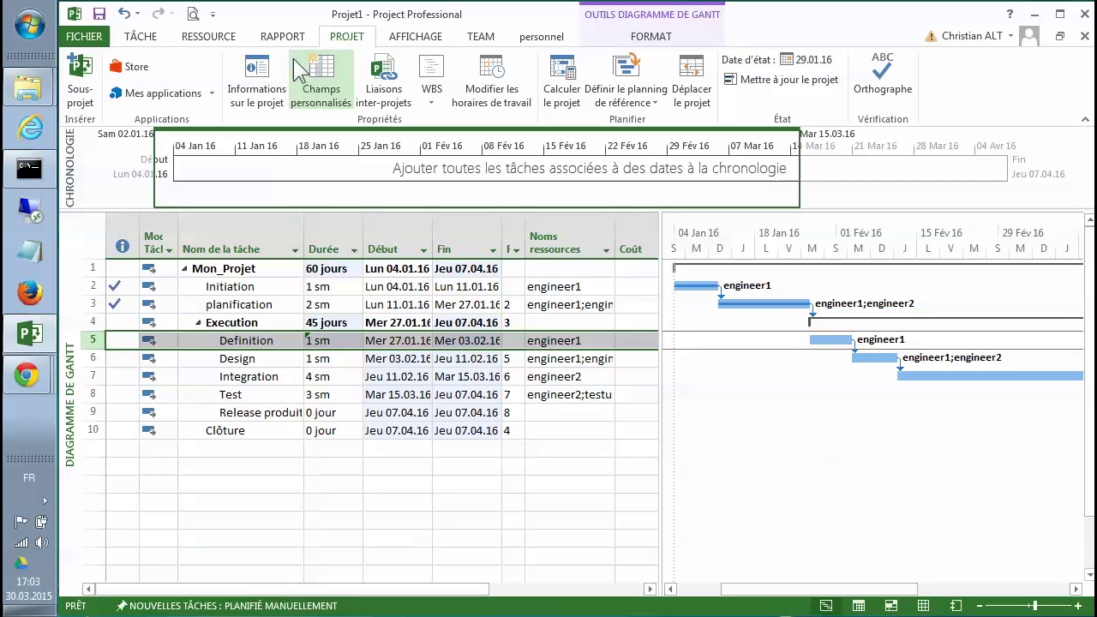
pyautogui.click(140, 36)
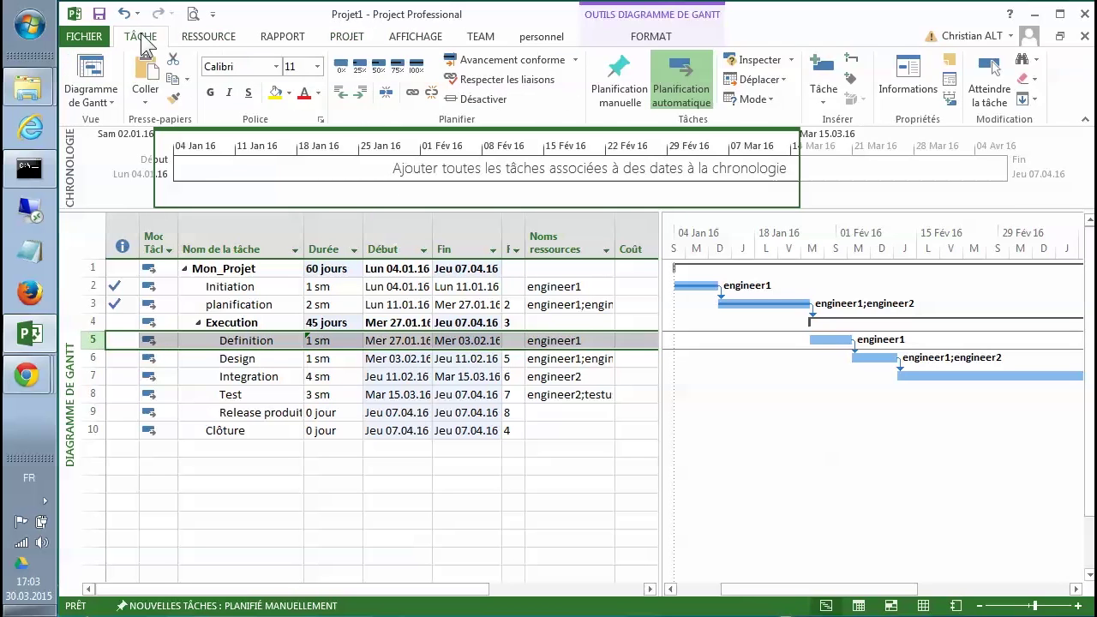
pyautogui.click(379, 67)
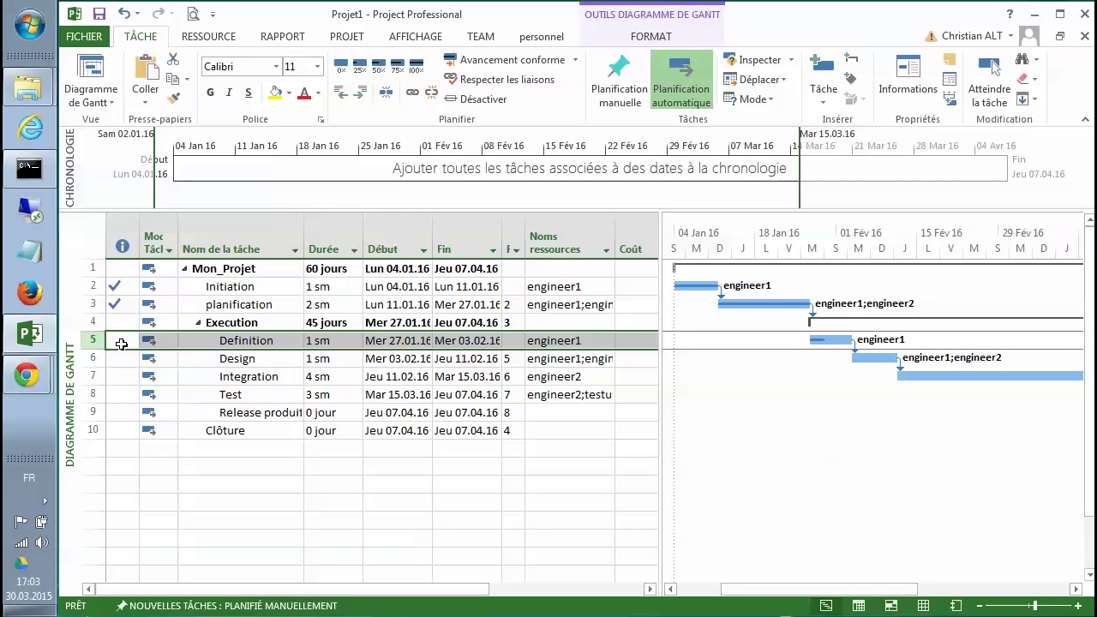
# Switch to the Suivi Gantt view and show its bars from the project start in January 2016.
pyautogui.click(110, 85)
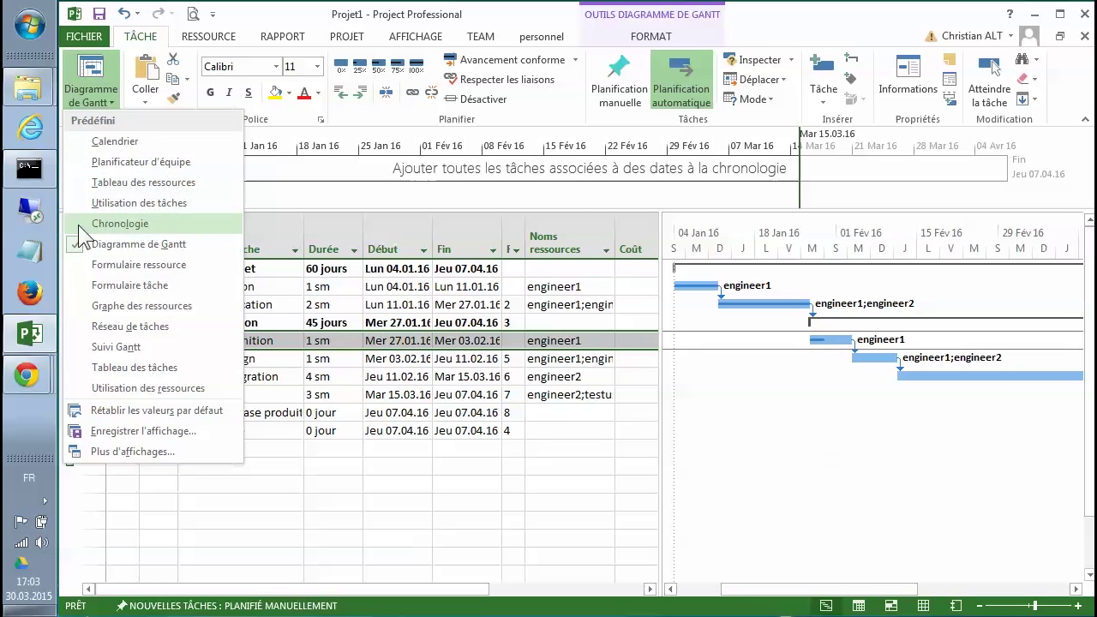
pyautogui.click(112, 347)
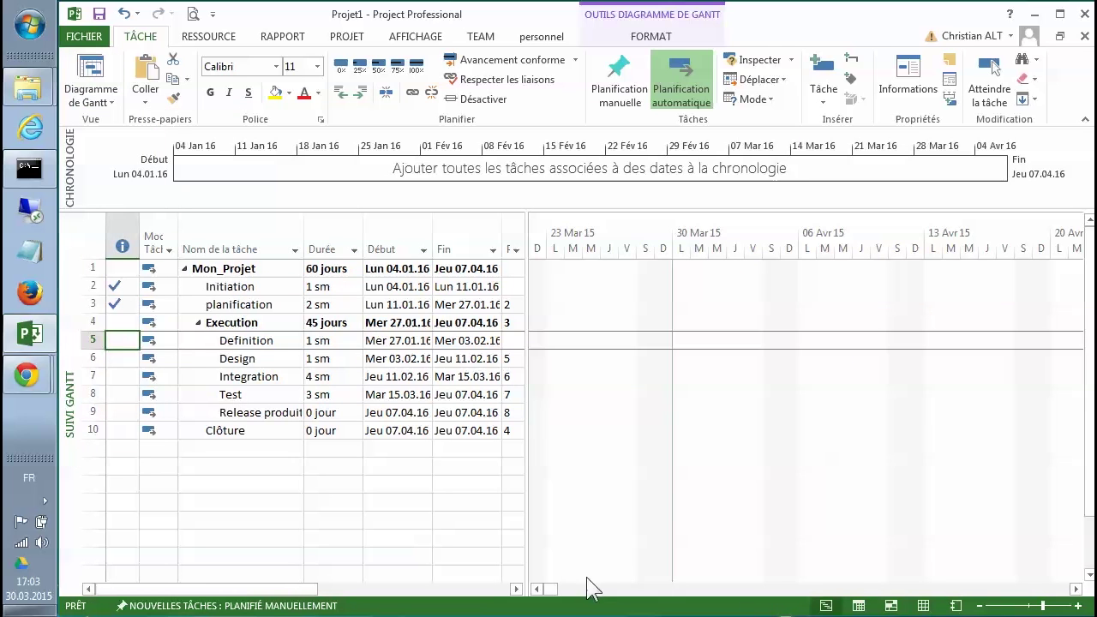
pyautogui.moveTo(540, 592)
pyautogui.mouseDown()
pyautogui.moveTo(580, 597)
pyautogui.moveTo(596, 608)
pyautogui.moveTo(586, 610)
pyautogui.mouseUp()
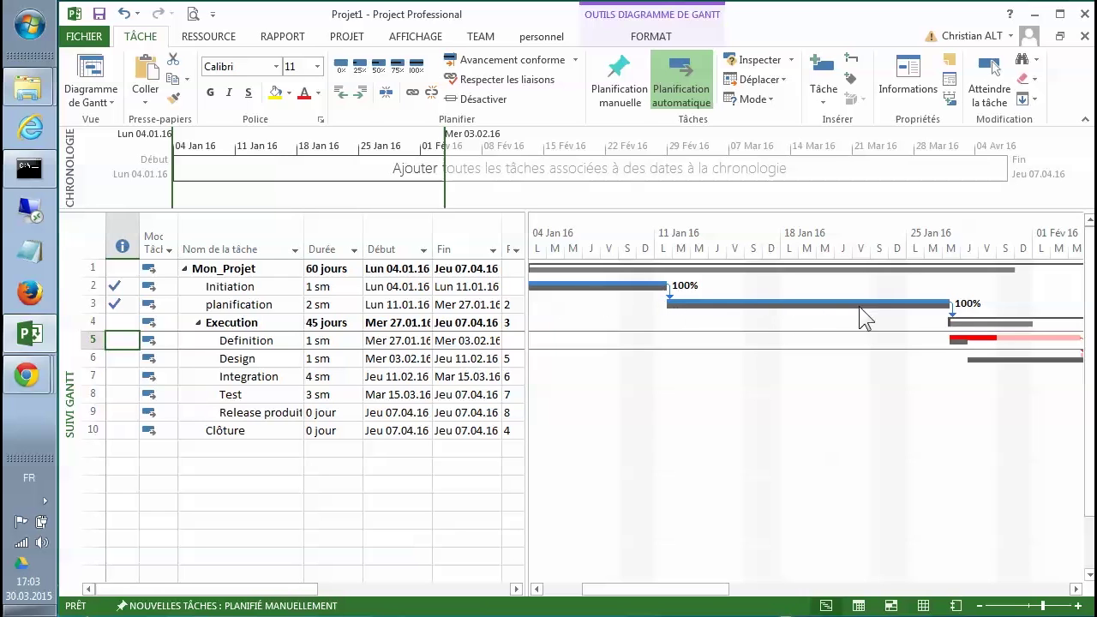
# Compare the baseline bars with the current task bars and their progress, from Initiation through to the Clôture milestone.
pyautogui.moveTo(950, 307)
pyautogui.moveTo(566, 289)
pyautogui.moveTo(668, 292)
pyautogui.moveTo(900, 313)
pyautogui.moveTo(958, 353)
pyautogui.moveTo(622, 597); pyautogui.dragTo(735, 607)
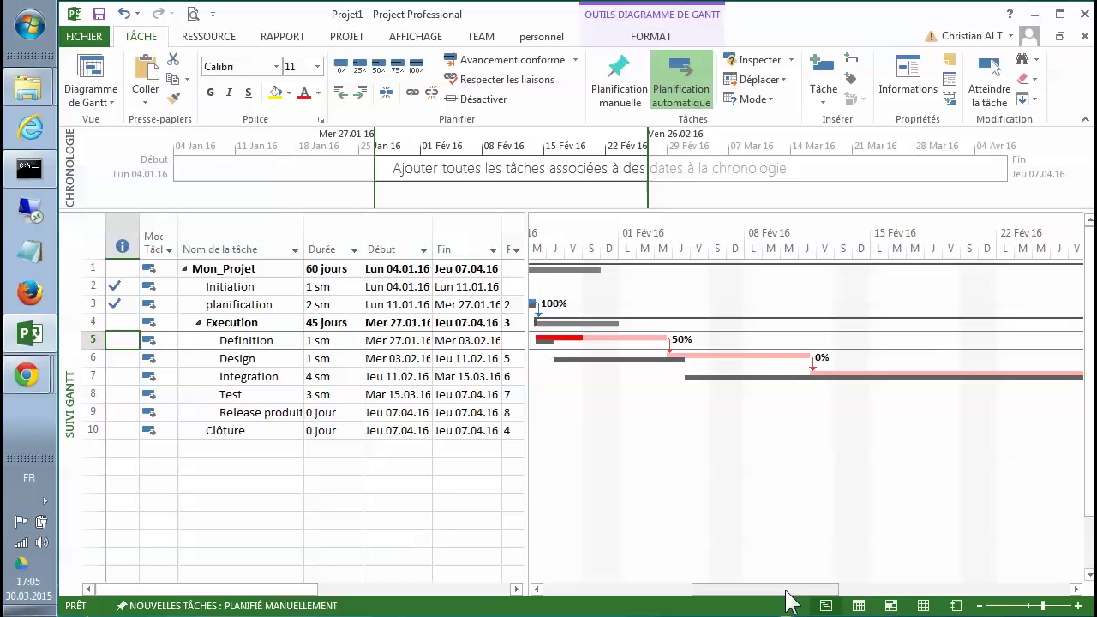
pyautogui.moveTo(788, 600); pyautogui.dragTo(1029, 604)
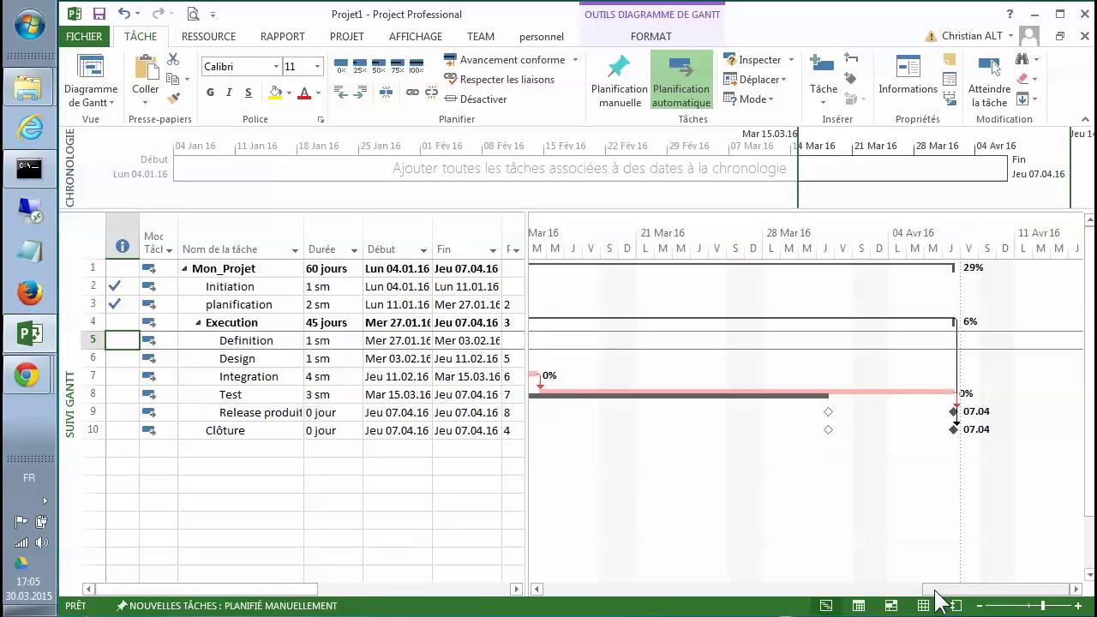
pyautogui.moveTo(935, 591); pyautogui.dragTo(640, 567)
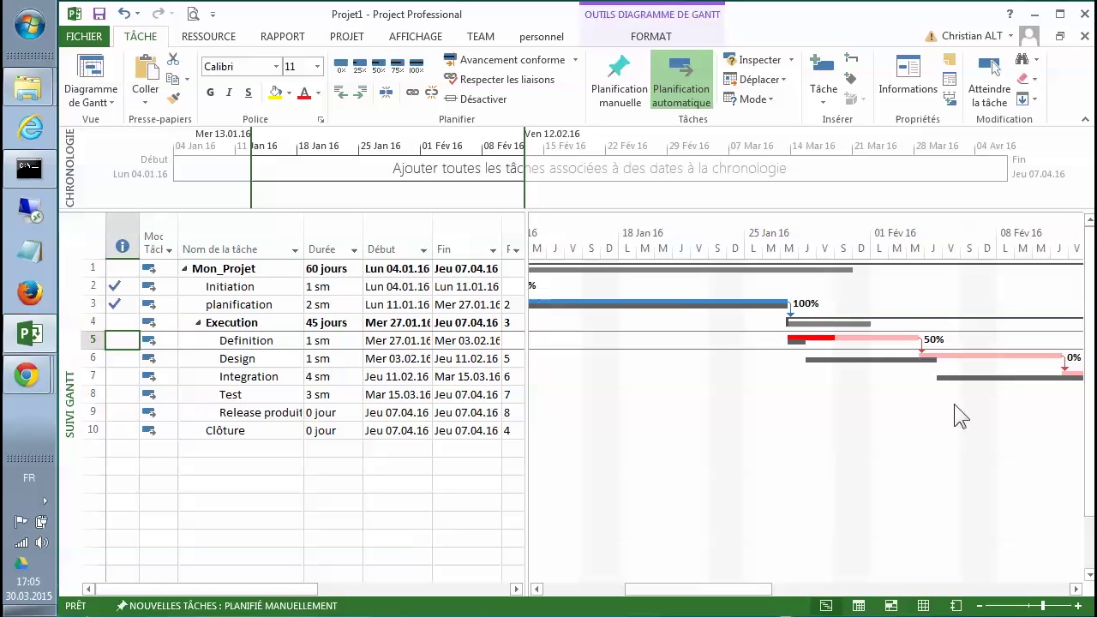
pyautogui.moveTo(683, 593); pyautogui.dragTo(719, 597)
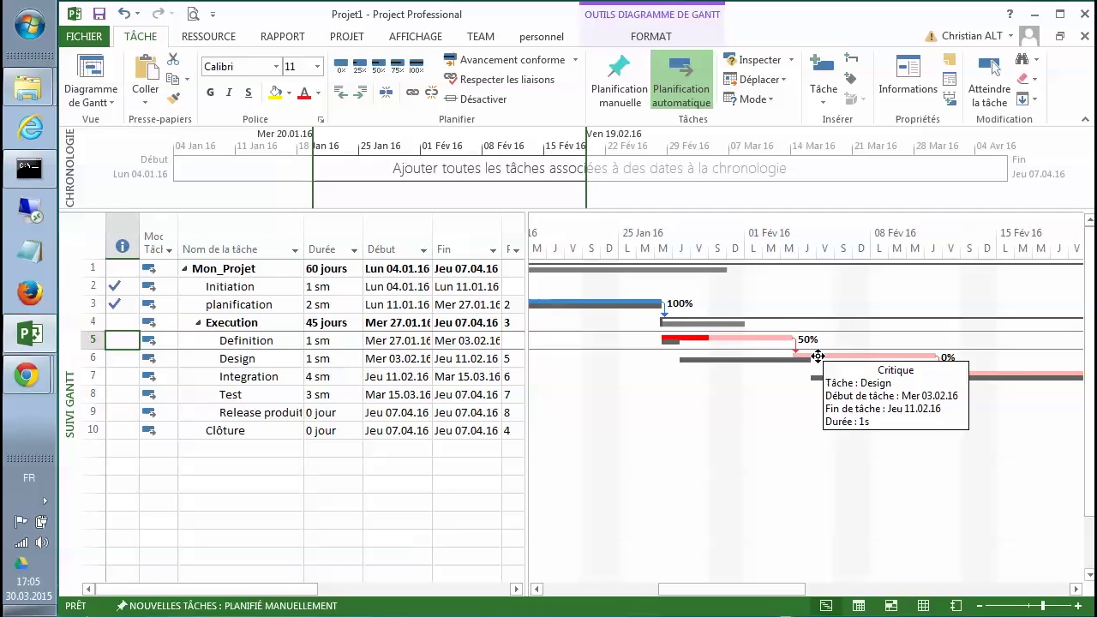
pyautogui.moveTo(700, 581); pyautogui.dragTo(757, 591)
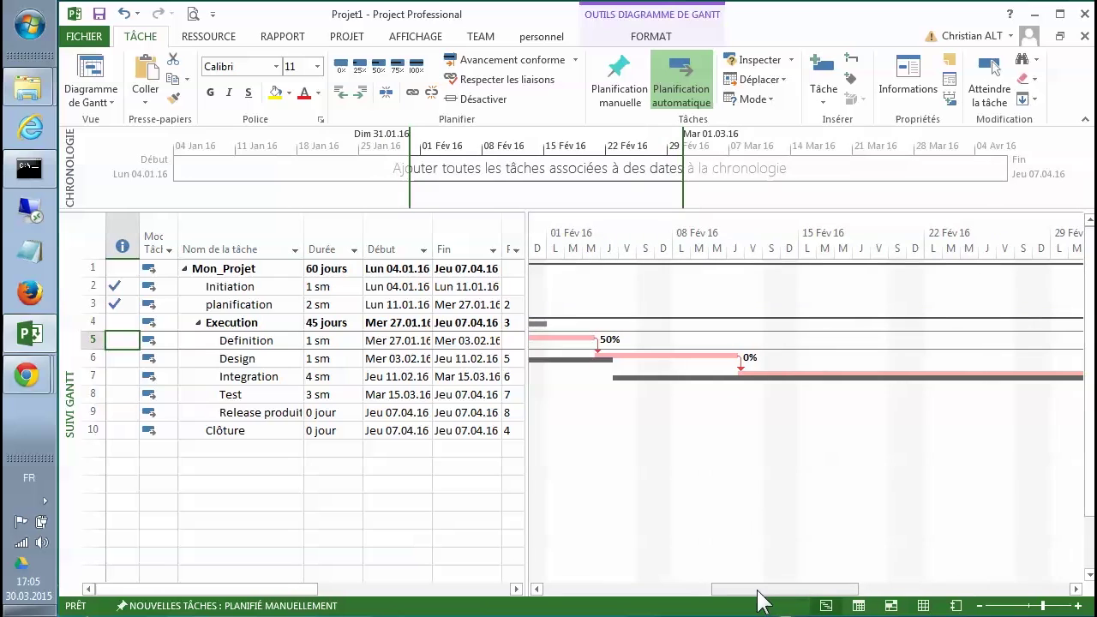